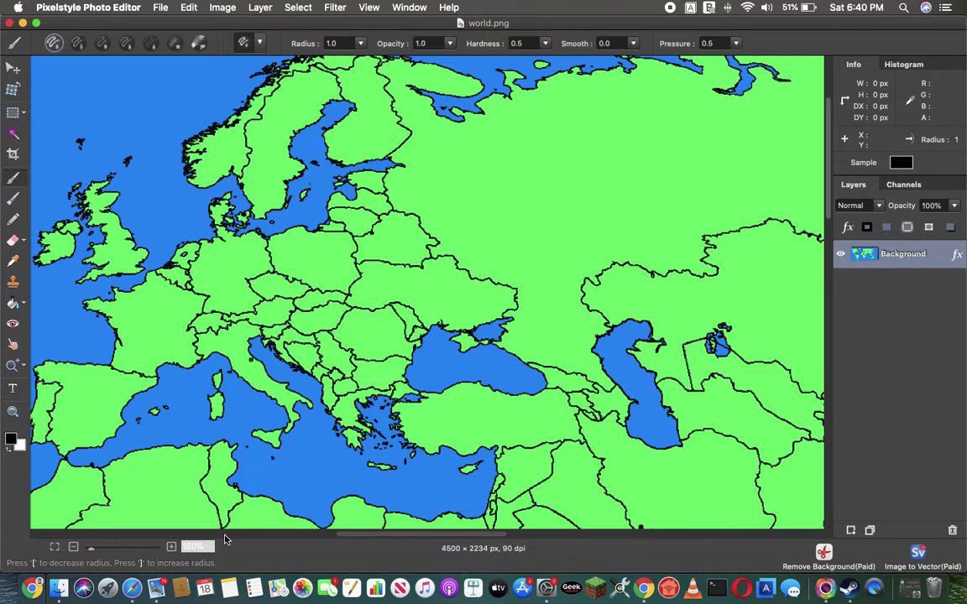
# Sample the map's land green and paint over the border between Austria and Hungary with the Pencil at size 4.
pyautogui.click(170, 550)
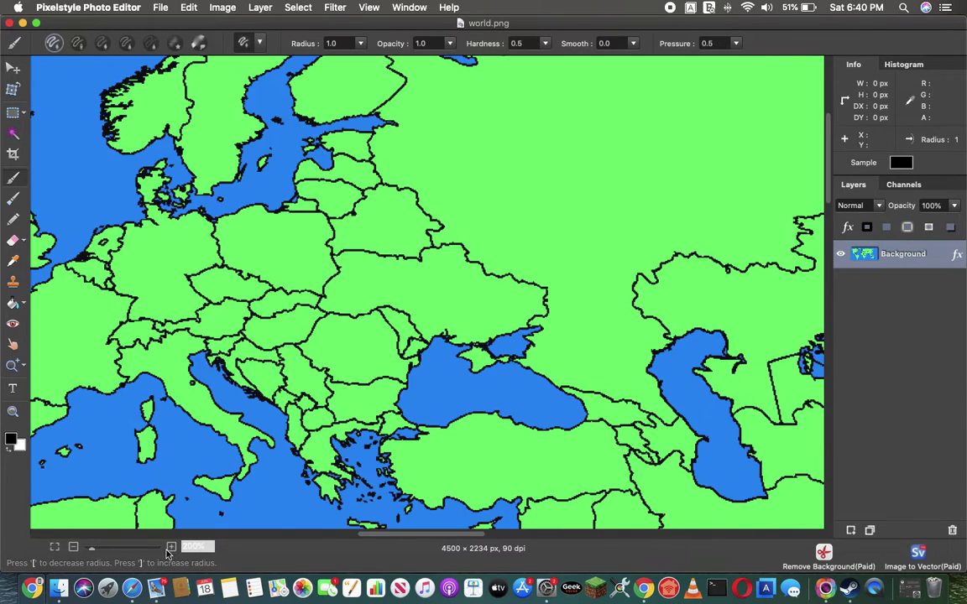
pyautogui.click(171, 551)
pyautogui.click(171, 551)
pyautogui.click(171, 551)
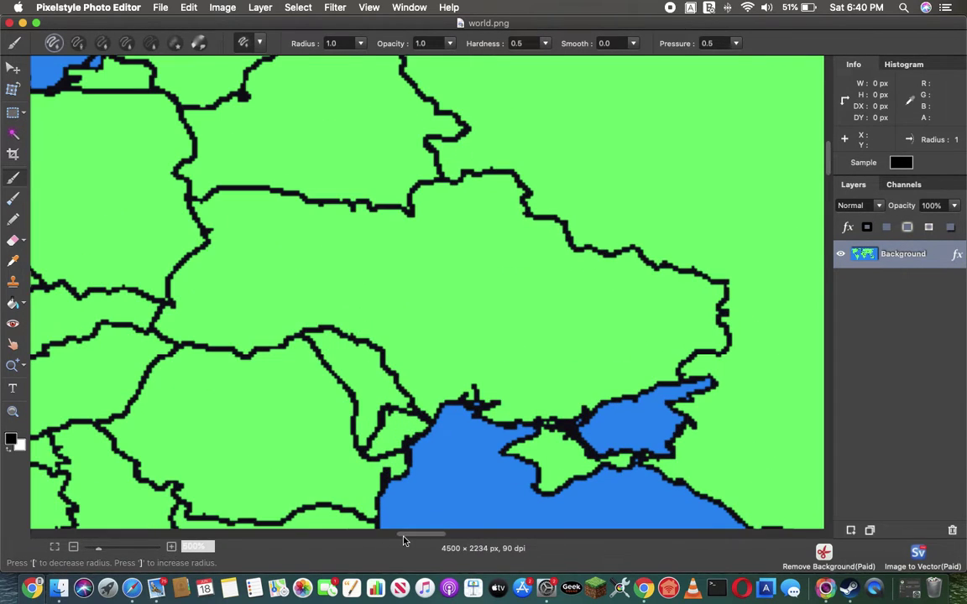
pyautogui.moveTo(406, 536)
pyautogui.mouseDown()
pyautogui.moveTo(356, 536)
pyautogui.moveTo(388, 535)
pyautogui.mouseUp()
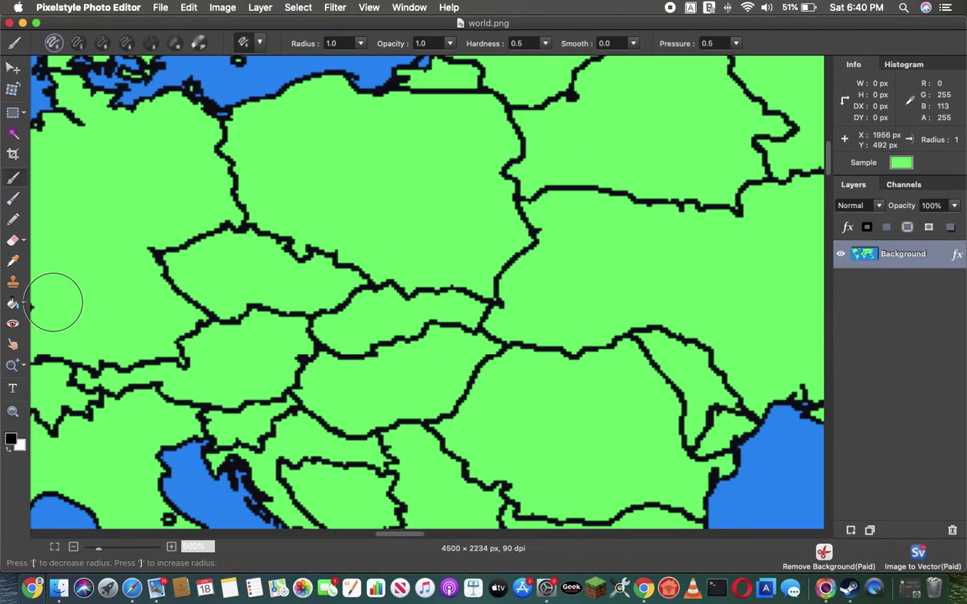
pyautogui.click(12, 261)
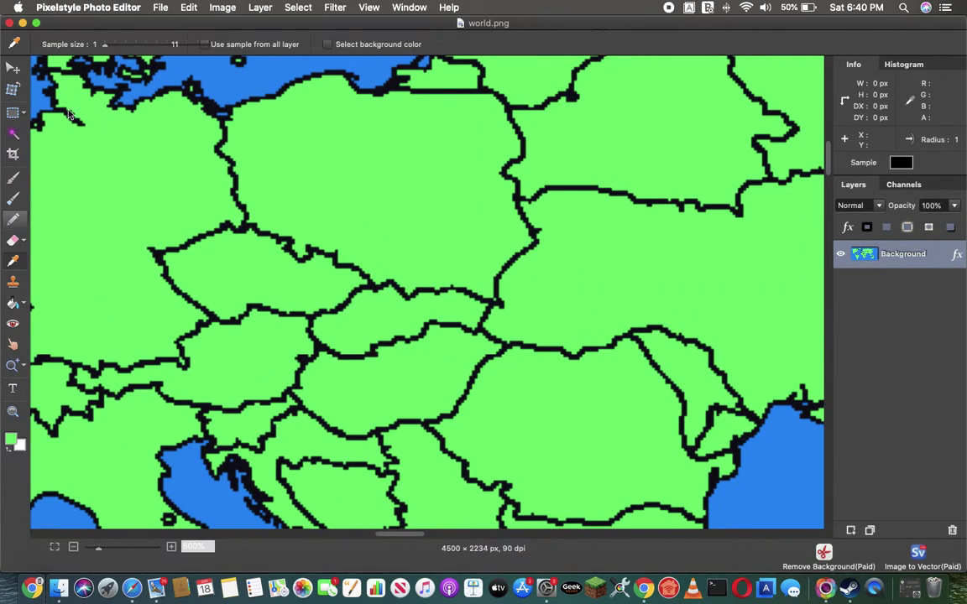
pyautogui.click(13, 218)
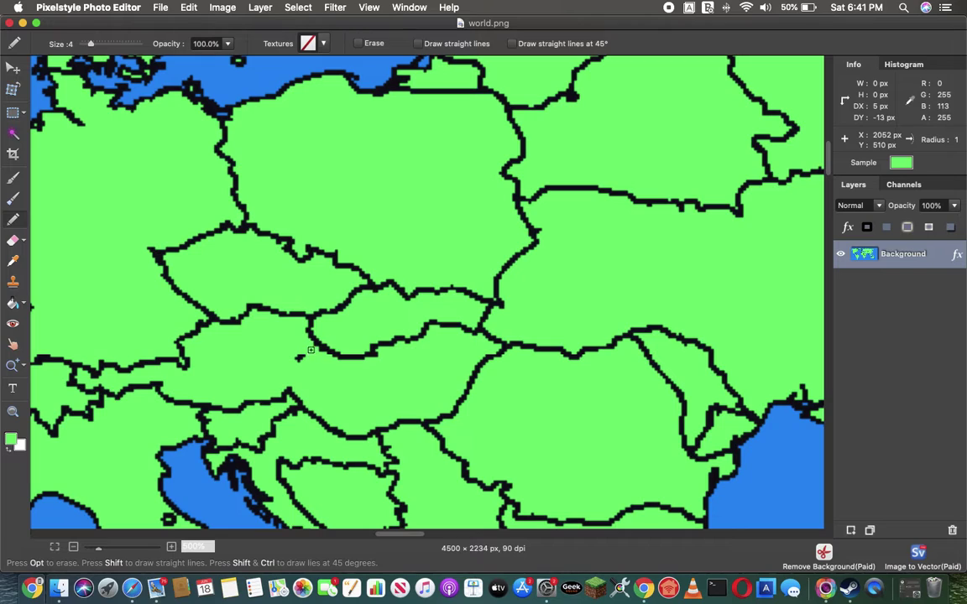
# Fill the merged Austria-Hungary territory with the Cayenne colour.
pyautogui.click(11, 439)
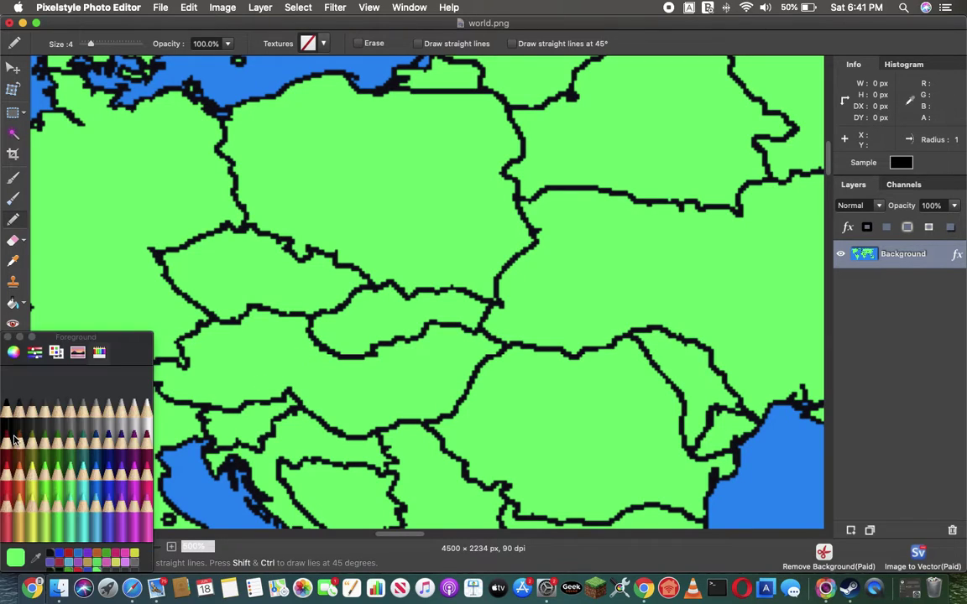
pyautogui.click(12, 502)
pyautogui.click(12, 302)
pyautogui.click(261, 374)
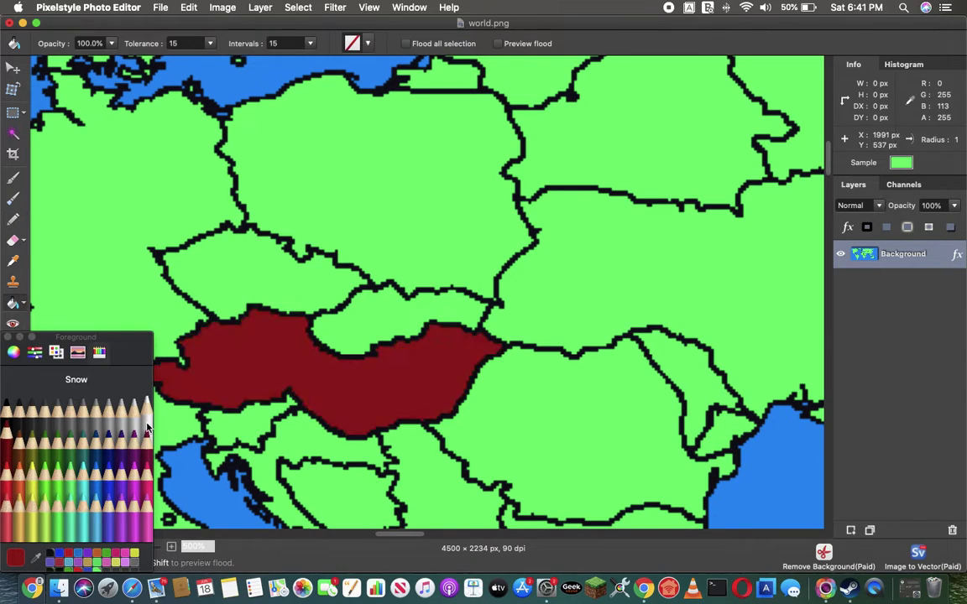
# Outline a strip along Slovakia's southern border with a size 1 Maraschino pencil line and fill it with Maraschino.
pyautogui.click(13, 218)
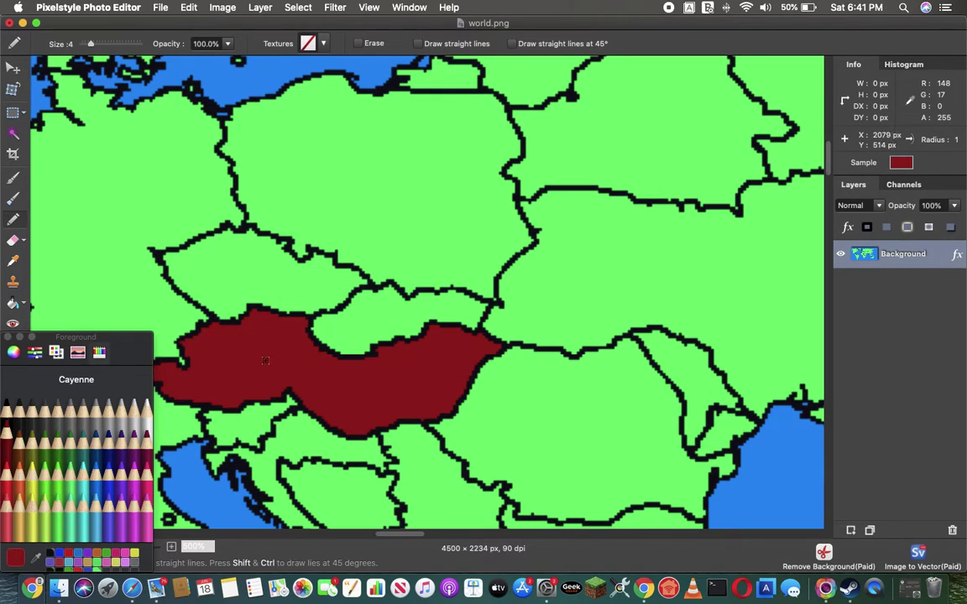
pyautogui.click(7, 480)
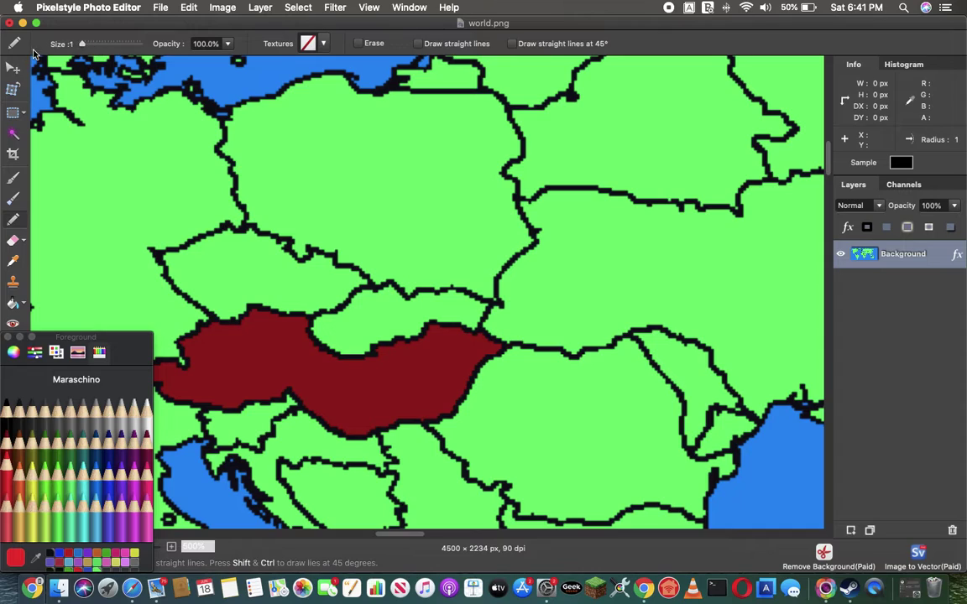
pyautogui.moveTo(328, 344); pyautogui.dragTo(356, 339)
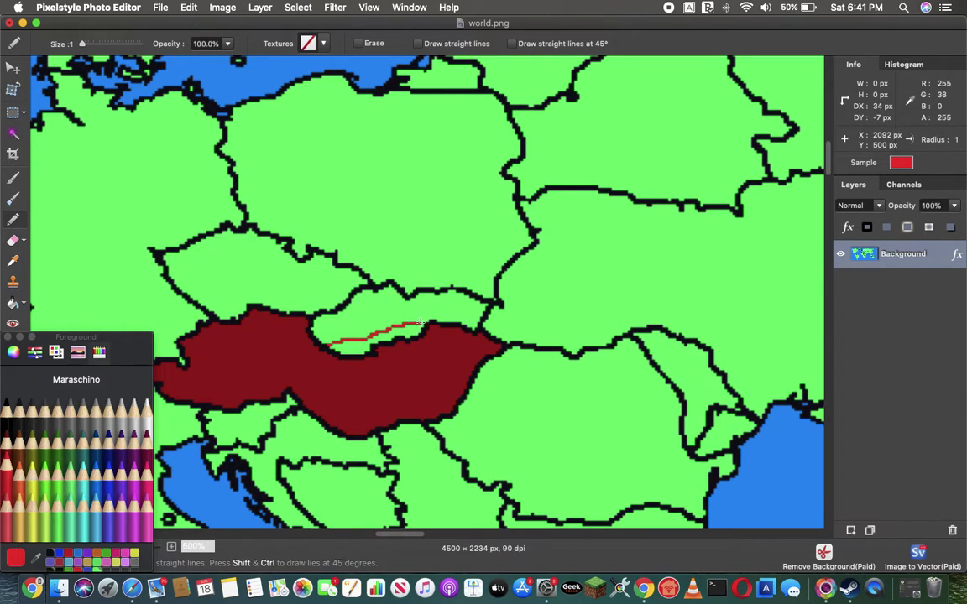
pyautogui.click(13, 302)
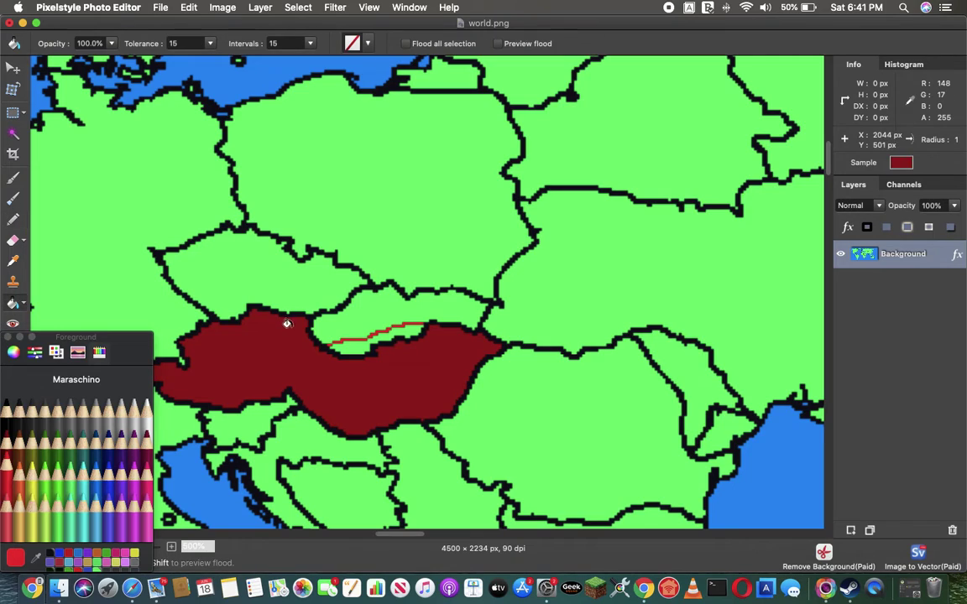
pyautogui.click(344, 339)
# Fill the rest of Slovakia and all of the Czech Republic with the Midnight colour.
pyautogui.click(108, 450)
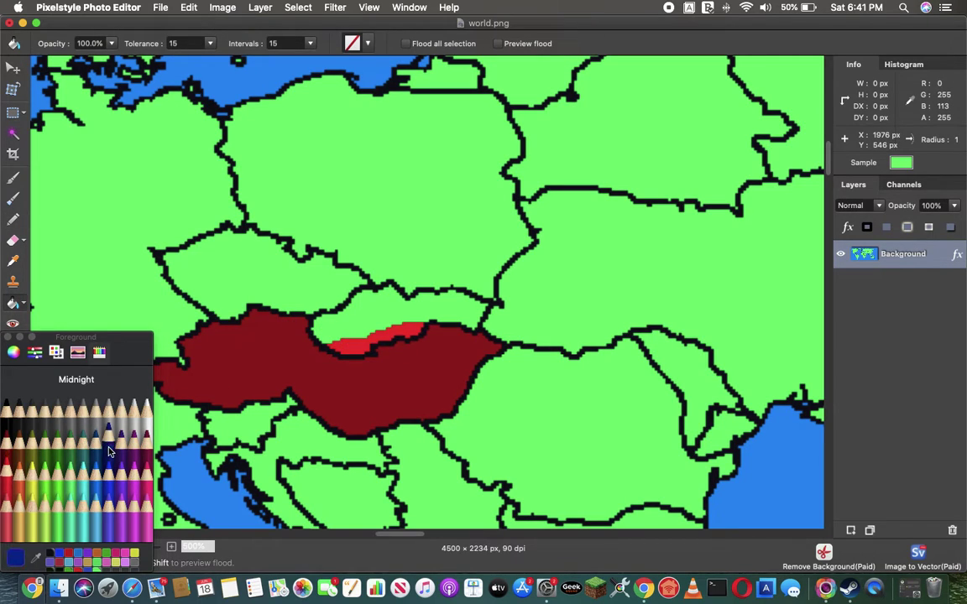
pyautogui.click(367, 317)
pyautogui.click(302, 298)
# Recolour the red strip in southern Slovakia with Cayenne.
pyautogui.click(4, 512)
pyautogui.click(12, 502)
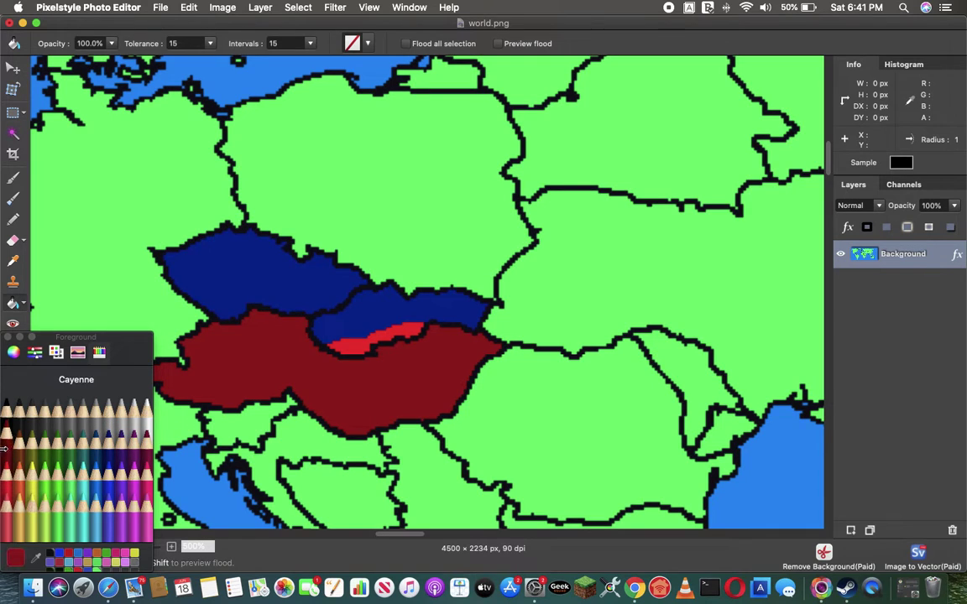
pyautogui.click(345, 341)
# Draw a Salmon pencil line across Slovakia and the southern Czech Republic, and fill the areas south of it with Salmon.
pyautogui.click(7, 506)
pyautogui.click(12, 198)
pyautogui.click(12, 218)
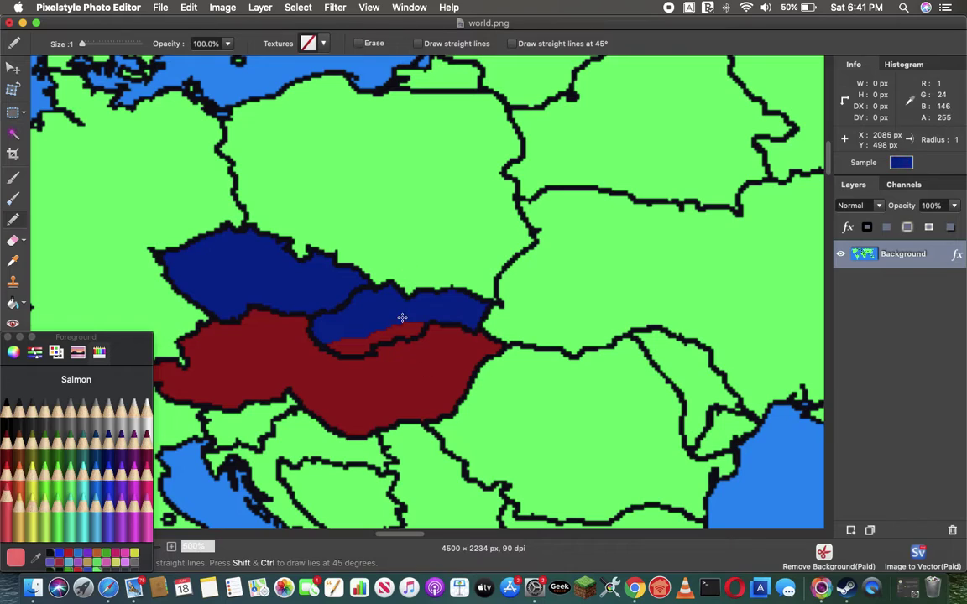
pyautogui.moveTo(401, 322)
pyautogui.mouseDown()
pyautogui.moveTo(342, 317)
pyautogui.moveTo(309, 290)
pyautogui.moveTo(223, 295)
pyautogui.mouseUp()
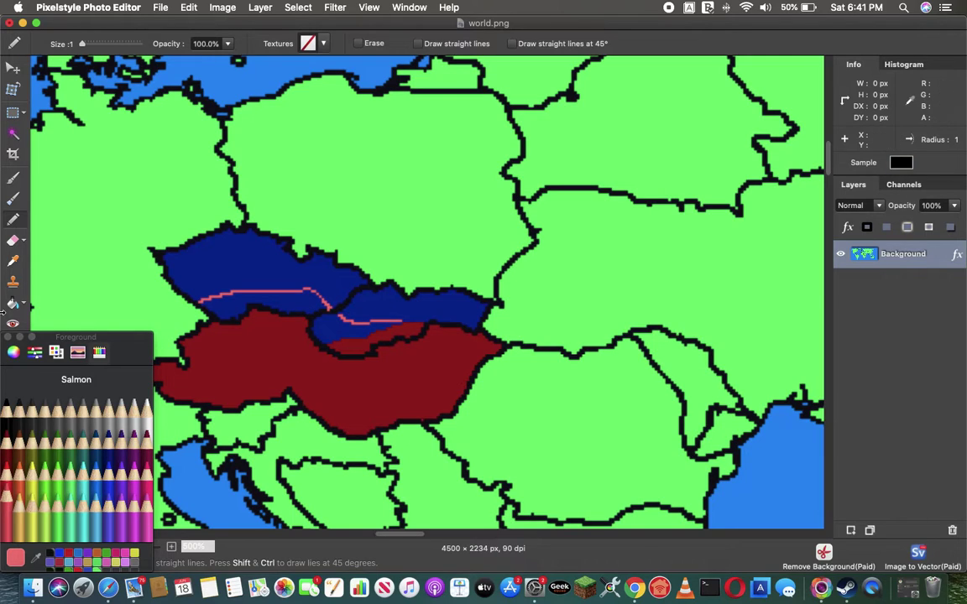
pyautogui.press('g')
pyautogui.click(329, 321)
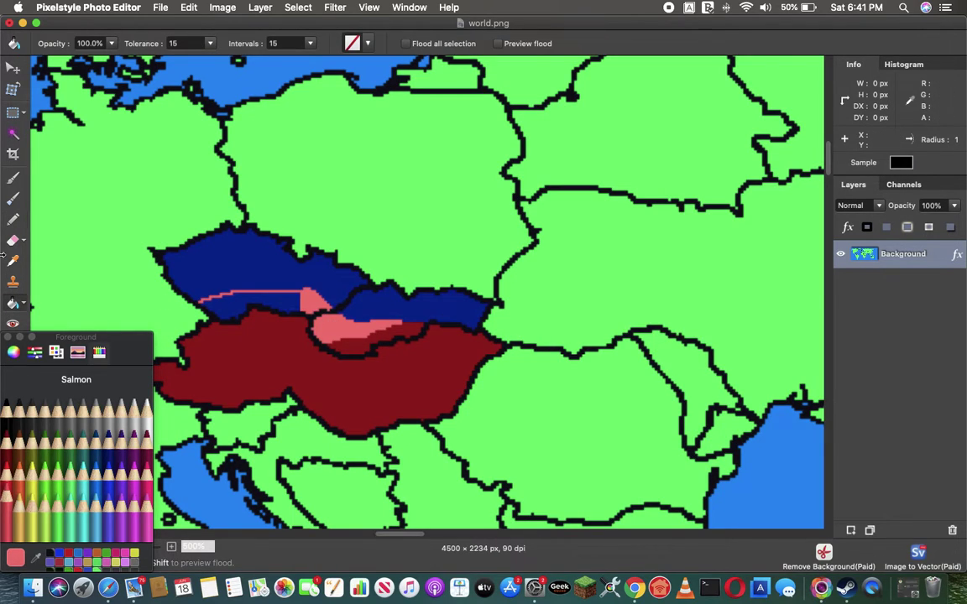
pyautogui.click(278, 301)
# Draw Salmon dividing lines up to the northern borders and fill western Slovakia and the eastern Czech Republic with Salmon.
pyautogui.press('b')
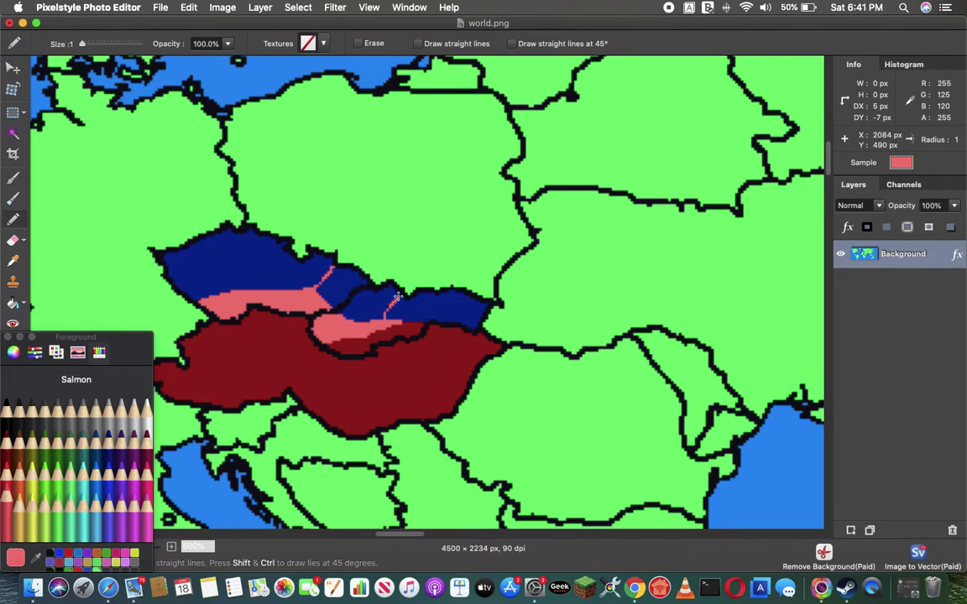
pyautogui.moveTo(398, 296); pyautogui.dragTo(401, 293)
pyautogui.click(13, 303)
pyautogui.click(367, 299)
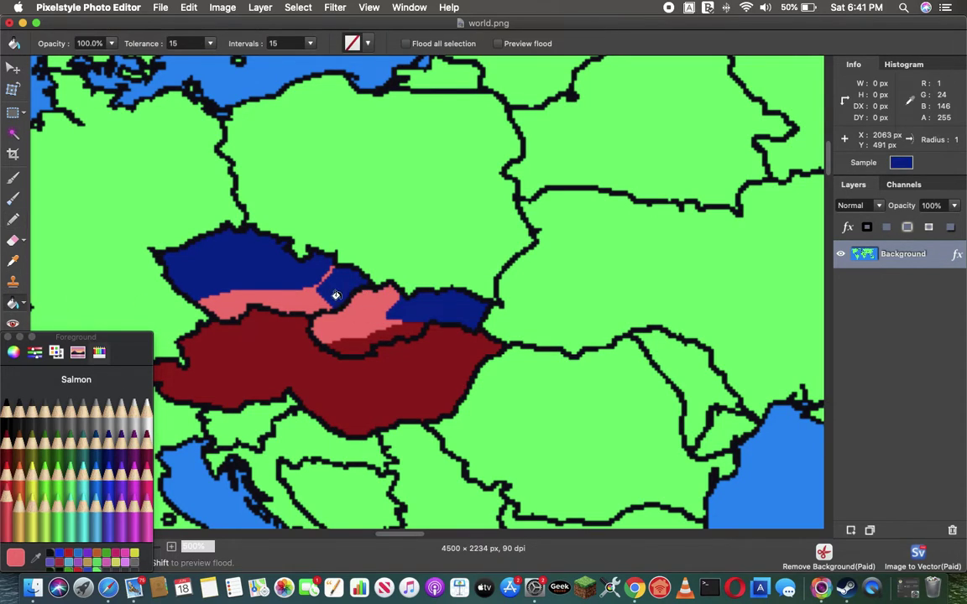
pyautogui.click(334, 290)
# Draw a diagonal Salmon line through eastern Slovakia and fill the blue area west of it with Salmon.
pyautogui.click(13, 218)
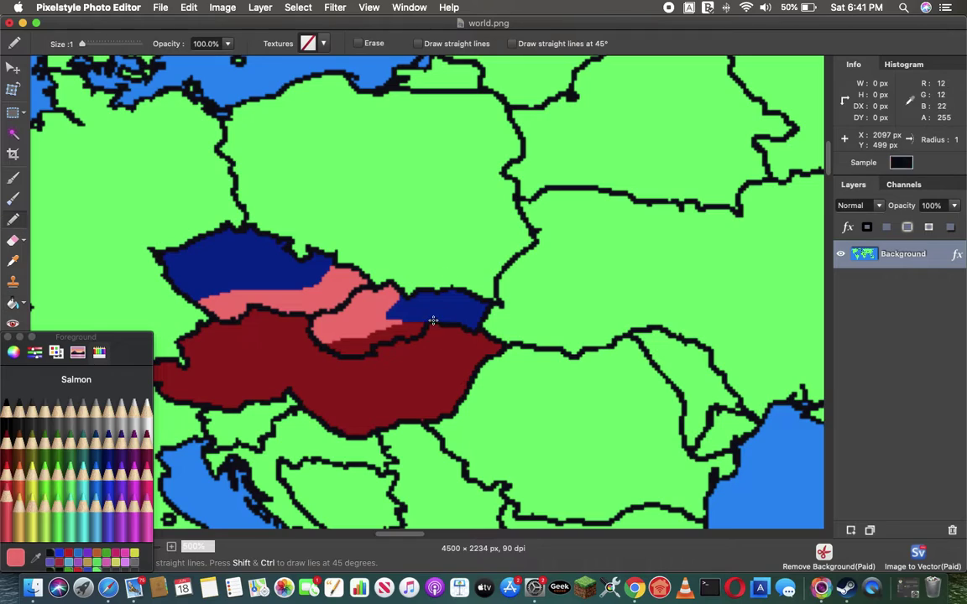
pyautogui.moveTo(434, 317); pyautogui.dragTo(453, 299)
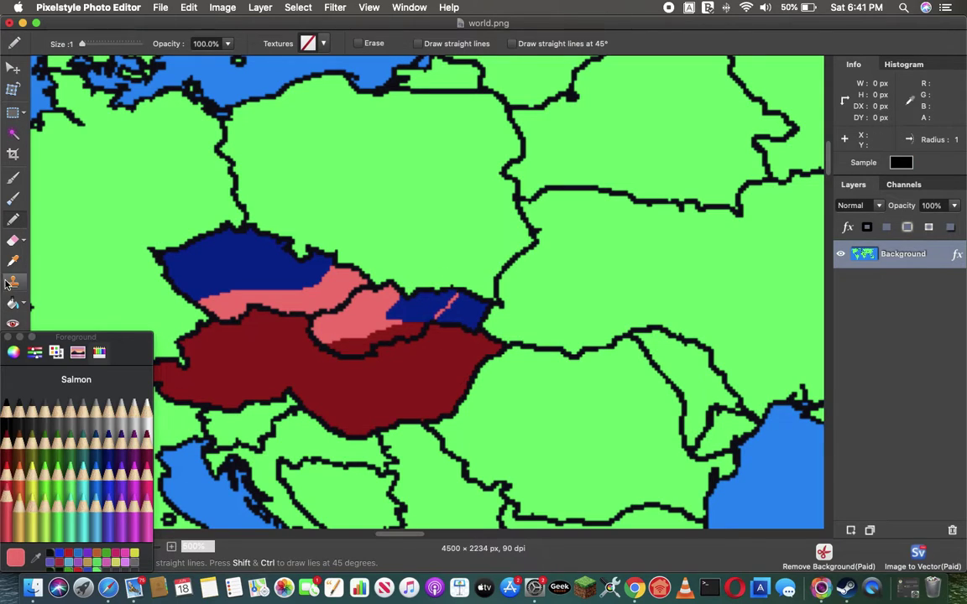
pyautogui.click(14, 282)
pyautogui.click(14, 304)
pyautogui.click(433, 305)
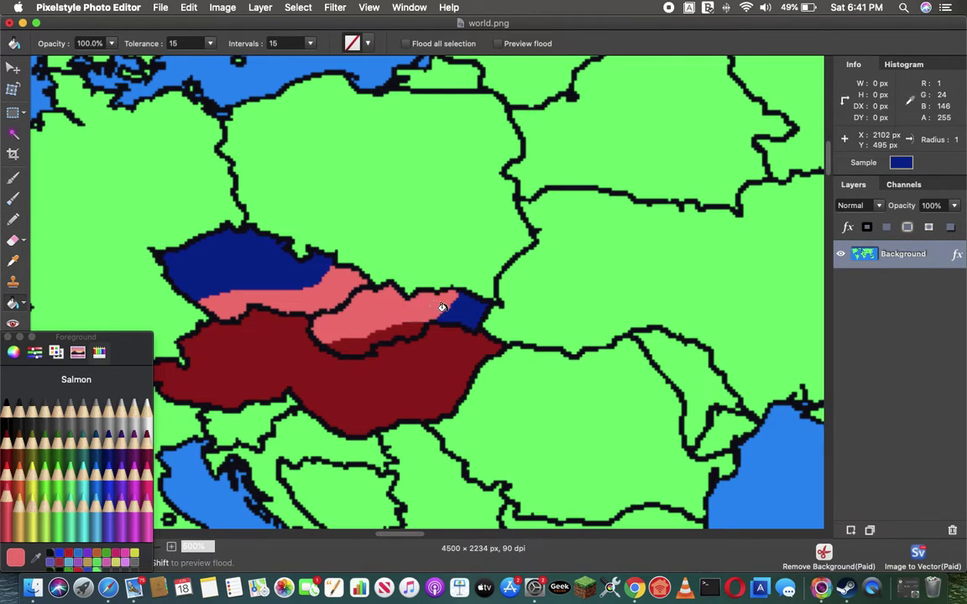
# Recolour Slovakia's Salmon and remaining blue areas and the Salmon Czech strip with Maraschino.
pyautogui.click(443, 307)
pyautogui.click(9, 453)
pyautogui.click(55, 487)
pyautogui.click(9, 487)
pyautogui.click(359, 325)
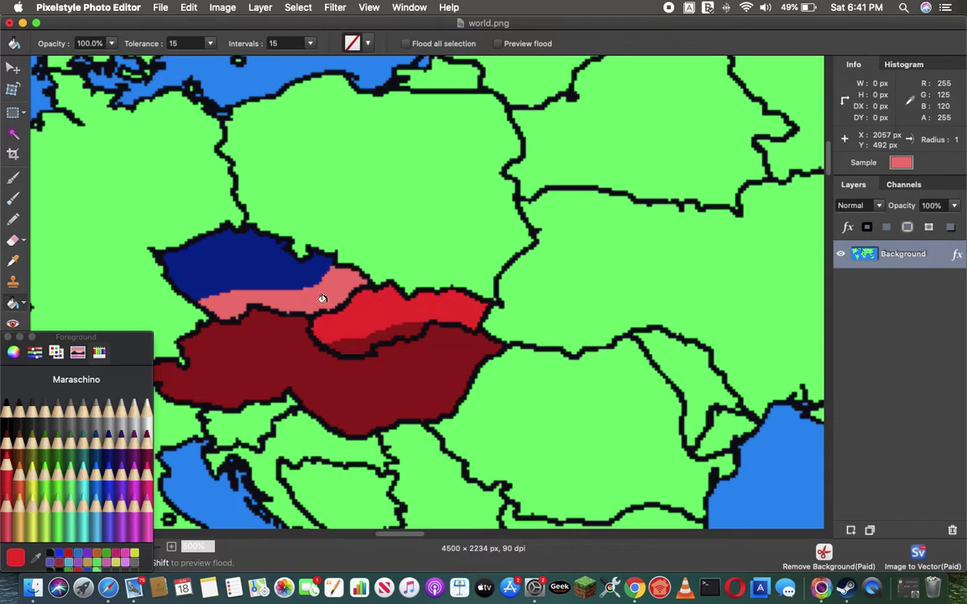
pyautogui.click(319, 296)
# Draw a Salmon line from the red Czech strip up to the northern border and fill the blue area east of it.
pyautogui.click(8, 453)
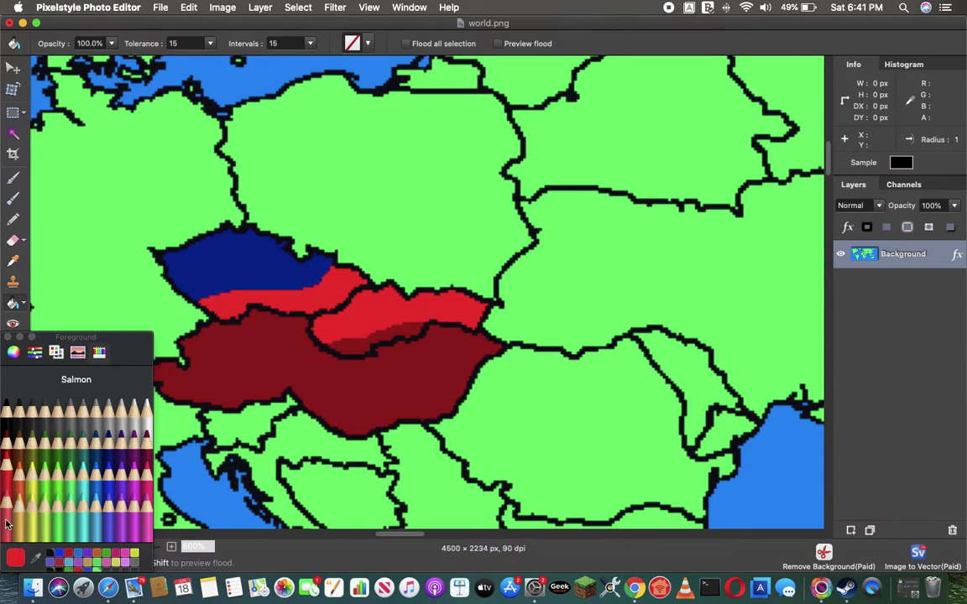
pyautogui.click(13, 219)
pyautogui.moveTo(232, 288); pyautogui.dragTo(283, 250)
pyautogui.press('g')
pyautogui.click(290, 274)
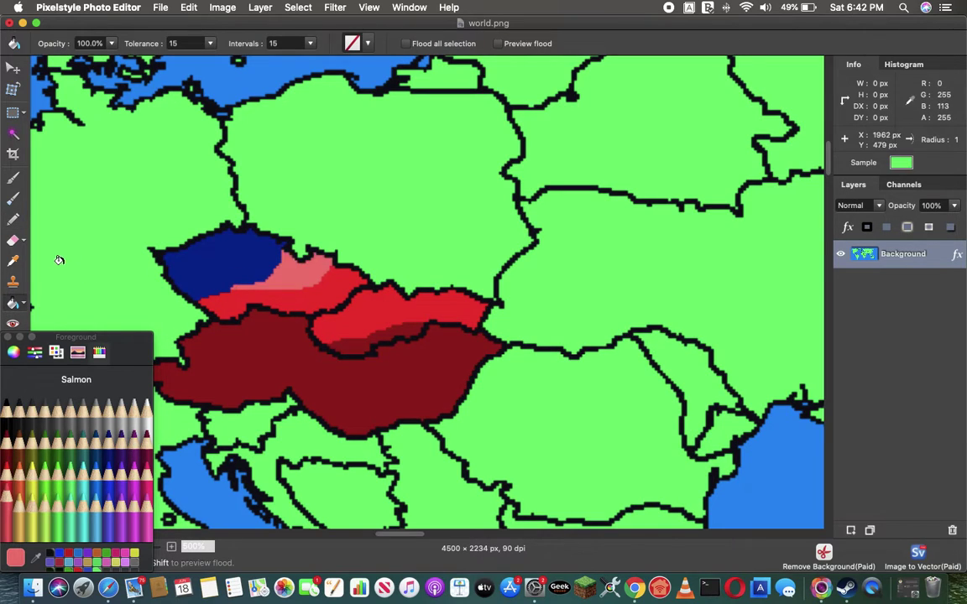
# Divide the remaining blue Czech area with a Salmon pencil line and fill both parts with Salmon.
pyautogui.click(13, 218)
pyautogui.moveTo(262, 280); pyautogui.dragTo(260, 260)
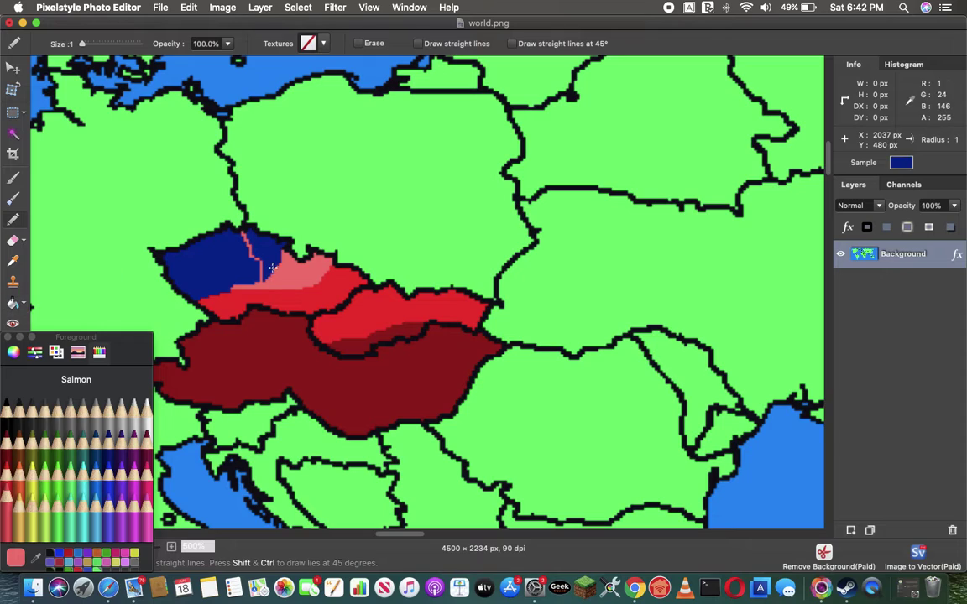
pyautogui.click(13, 304)
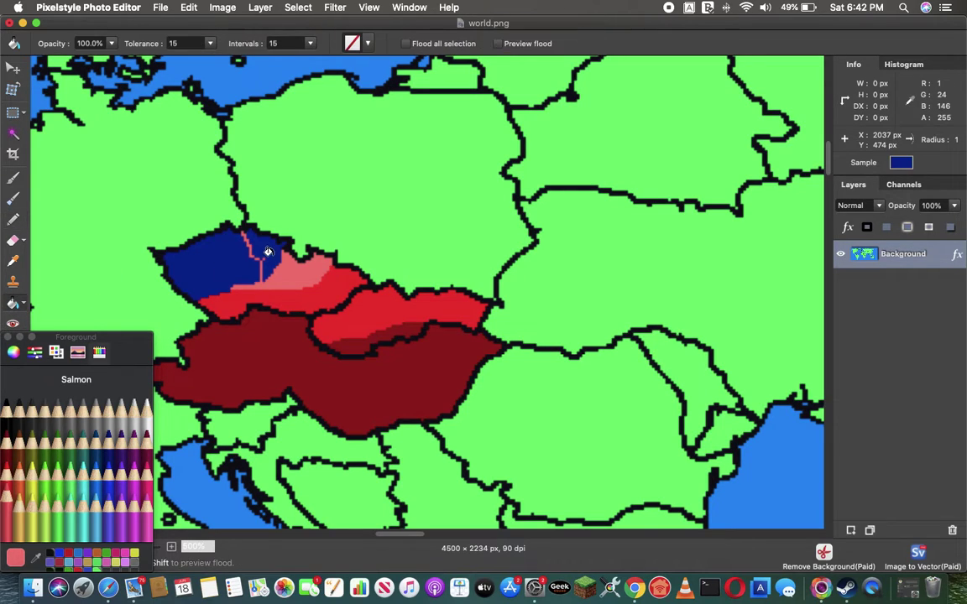
pyautogui.click(210, 247)
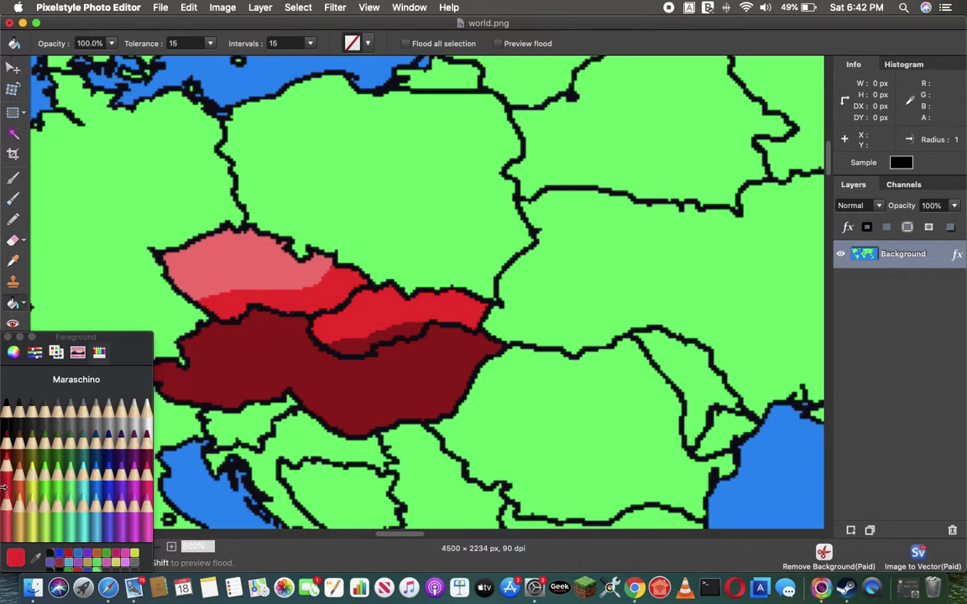
# Fill the western Czech Republic with Maraschino, and recolour the whole Czech and Slovak territory with Cayenne.
pyautogui.click(202, 282)
pyautogui.click(7, 441)
pyautogui.click(253, 244)
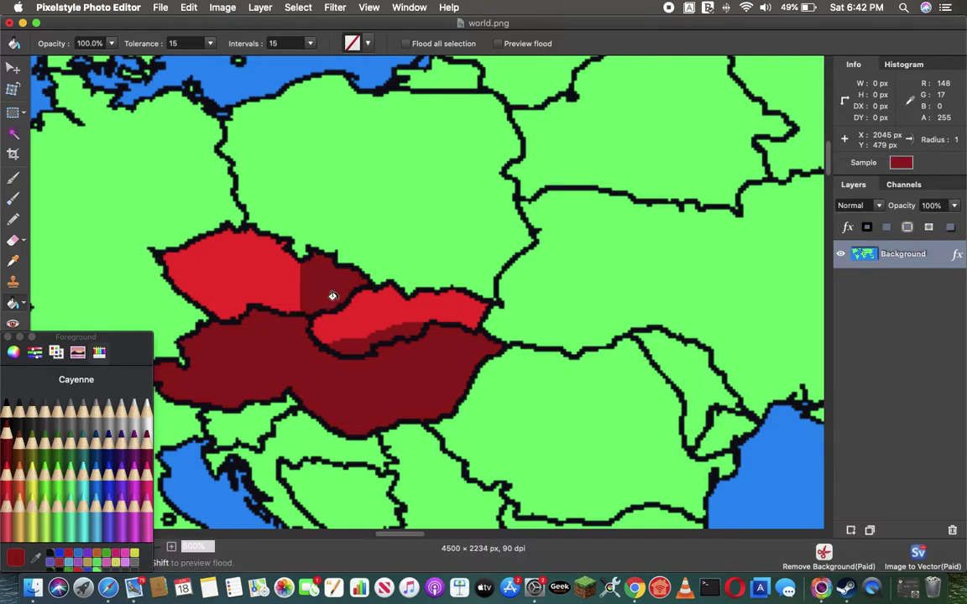
pyautogui.click(371, 328)
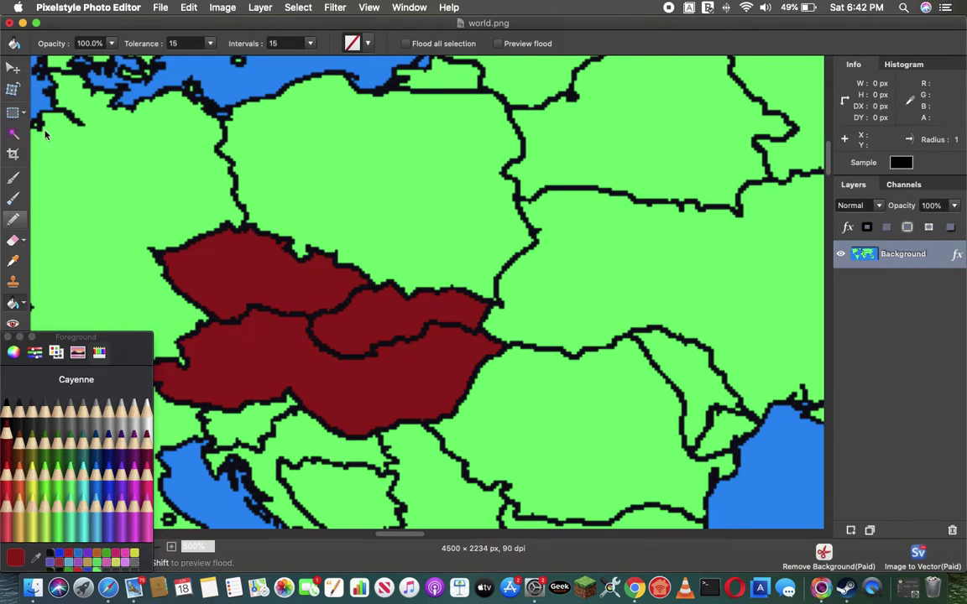
# Paint over the borders between the Czech Republic, Slovakia, Austria and Hungary with a size 7 Cayenne pencil.
pyautogui.click(13, 220)
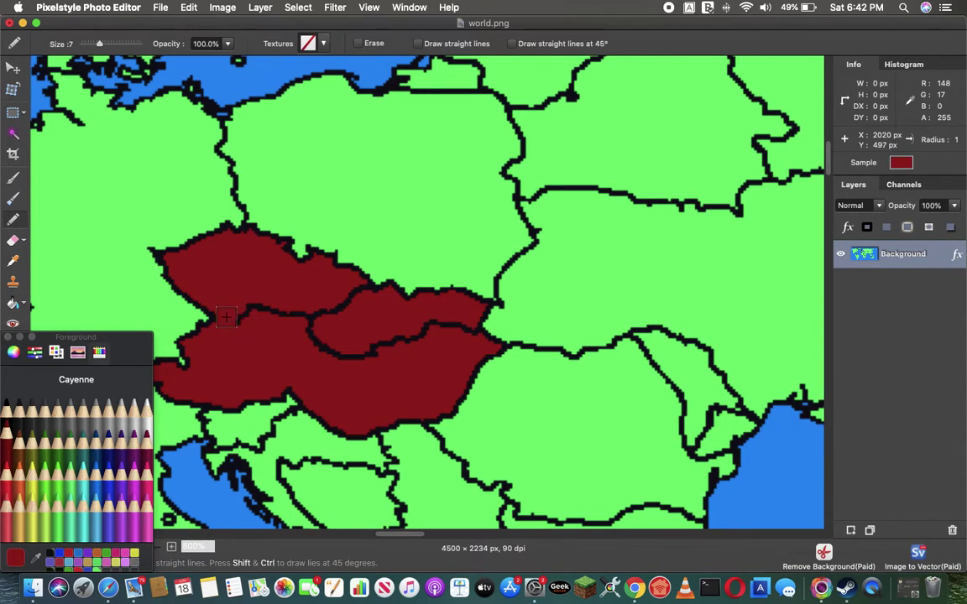
pyautogui.moveTo(227, 316)
pyautogui.mouseDown()
pyautogui.moveTo(334, 308)
pyautogui.moveTo(385, 340)
pyautogui.mouseUp()
pyautogui.moveTo(320, 341); pyautogui.dragTo(444, 325)
# Fill Slovenia with Midnight, undoing the accidental fill of the border lines.
pyautogui.click(94, 460)
pyautogui.click(107, 432)
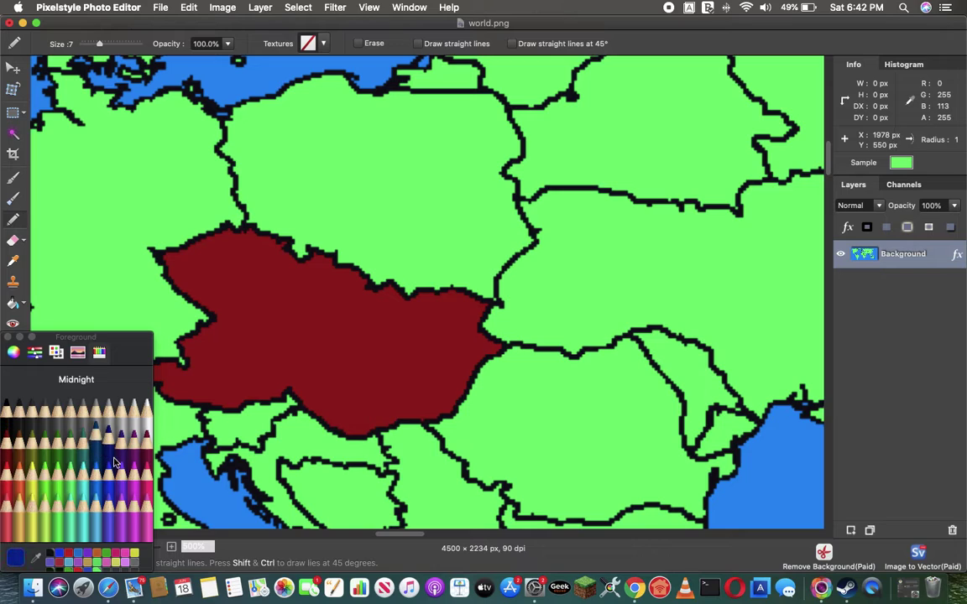
pyautogui.click(12, 303)
pyautogui.click(233, 394)
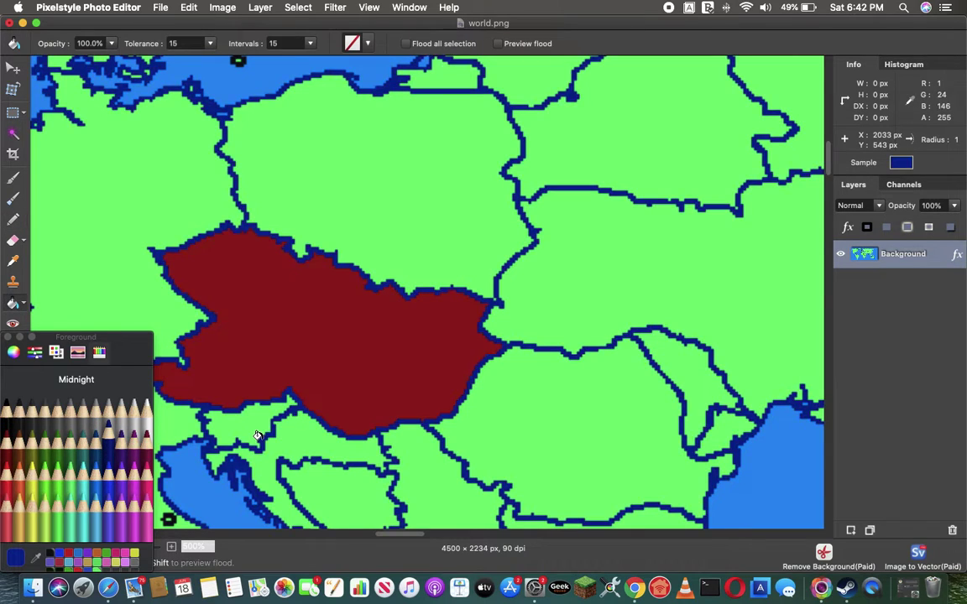
pyautogui.click(182, 8)
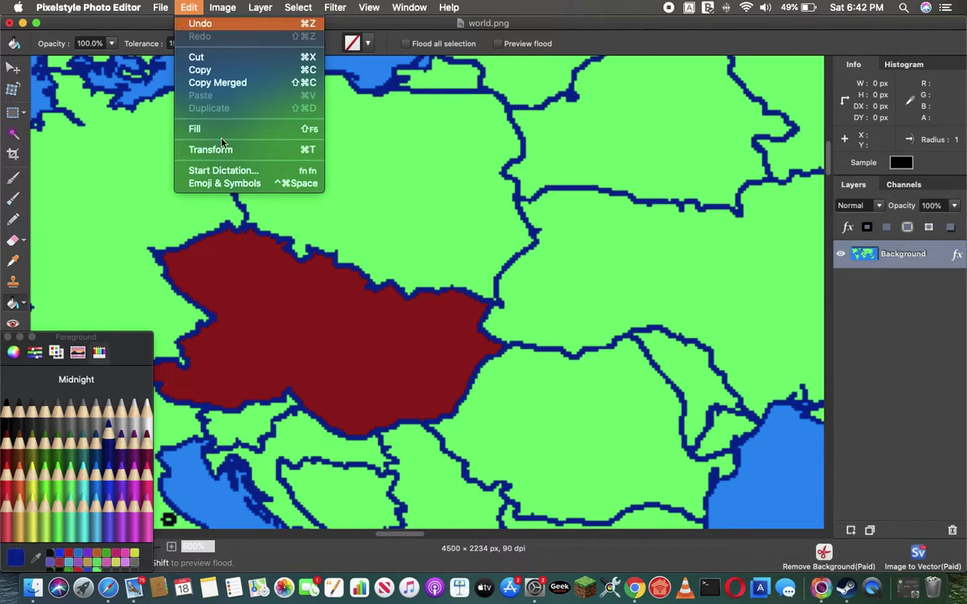
pyautogui.click(198, 24)
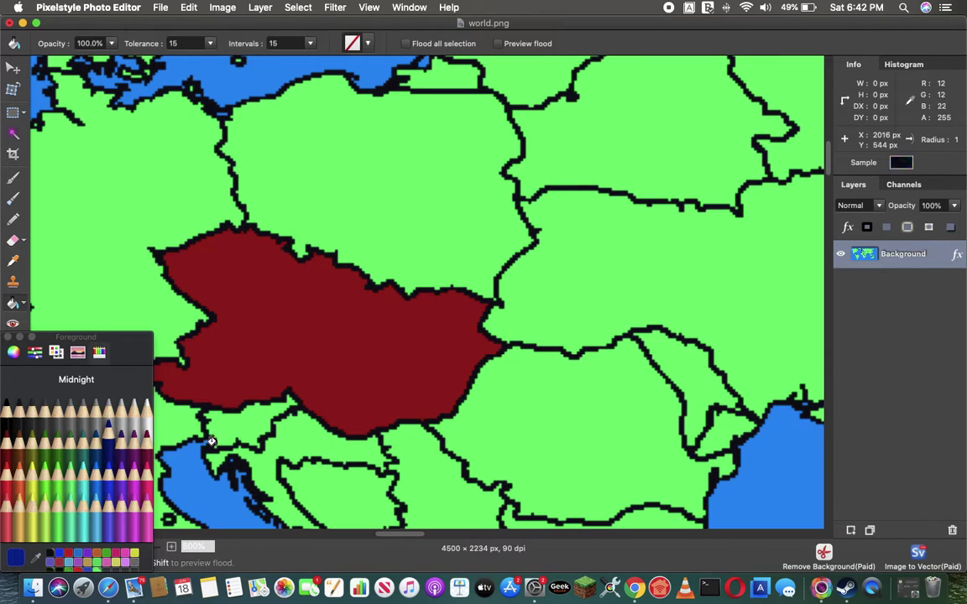
pyautogui.click(220, 415)
# Draw a Salmon pencil line across northeastern Slovenia and fill the area beyond it with Salmon.
pyautogui.click(15, 501)
pyautogui.click(13, 218)
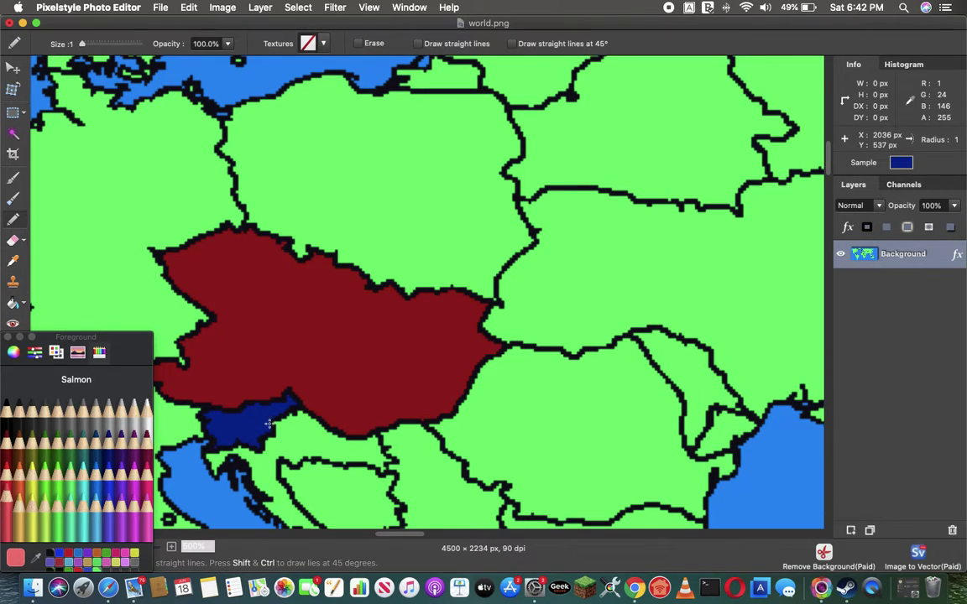
pyautogui.moveTo(268, 424); pyautogui.dragTo(257, 419)
pyautogui.press('g')
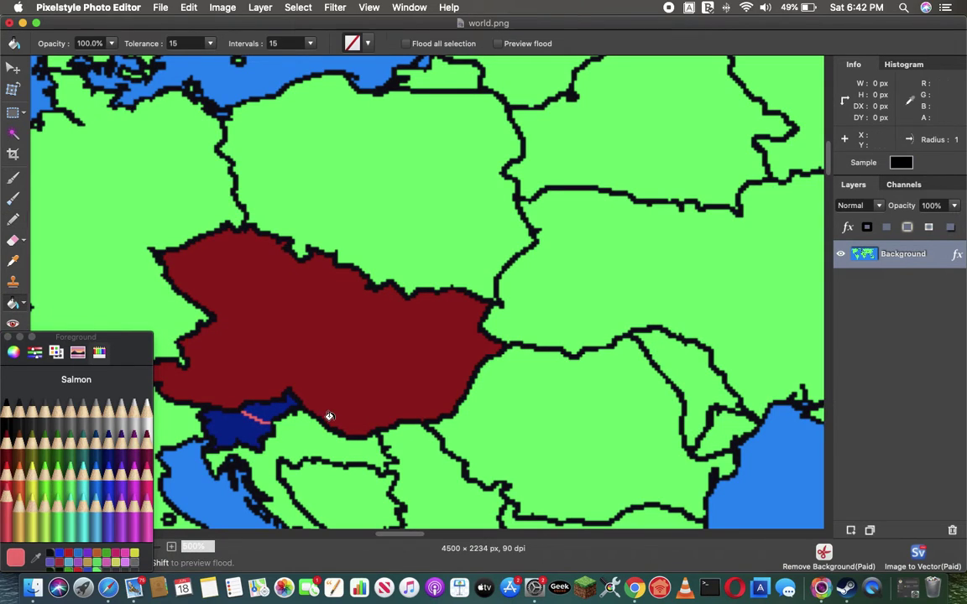
pyautogui.click(258, 415)
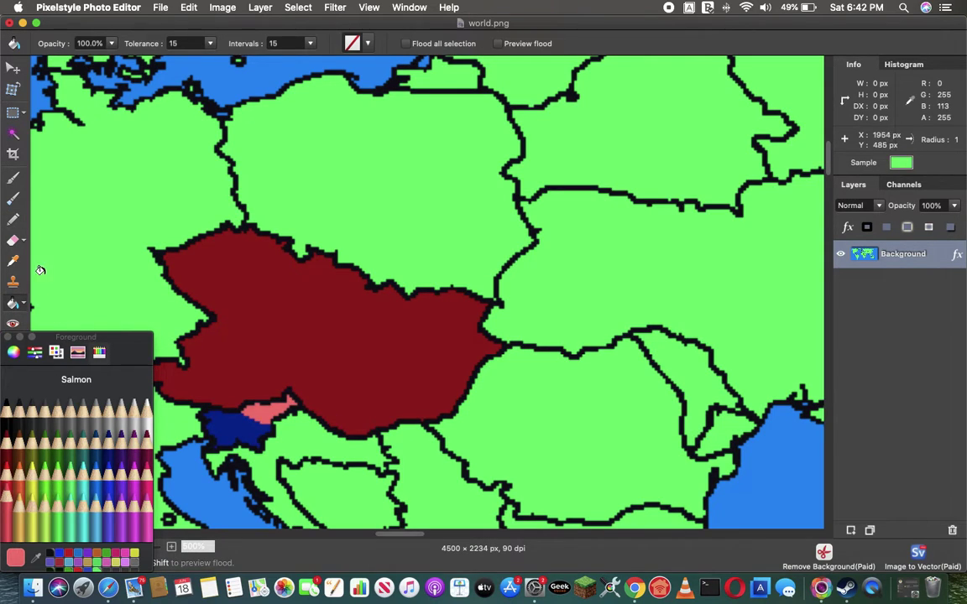
# Extend the Salmon area over central and southeastern Slovenia with two more pencil lines, filling each enclosed part.
pyautogui.click(13, 218)
pyautogui.moveTo(261, 435); pyautogui.dragTo(234, 420)
pyautogui.press('g')
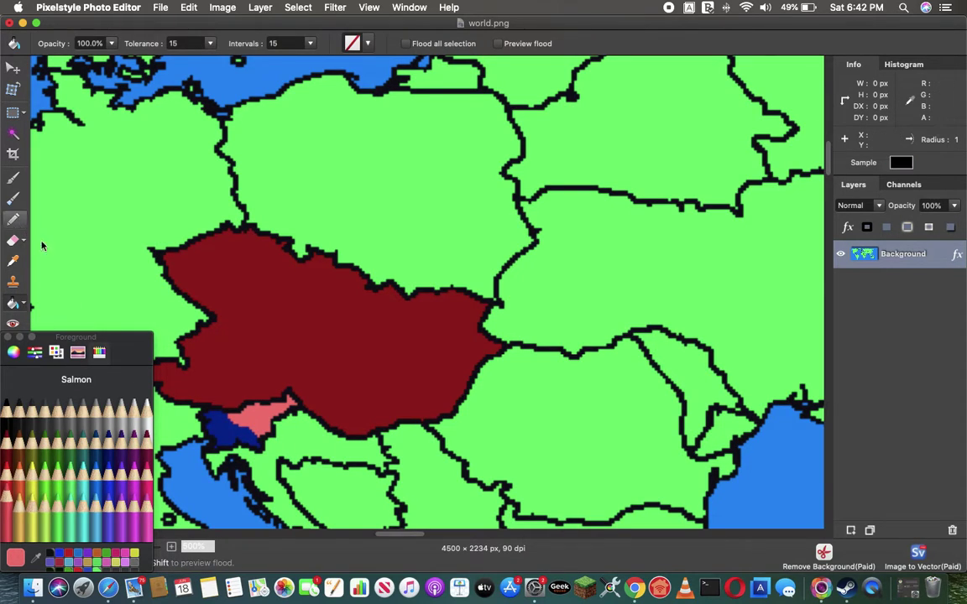
pyautogui.click(13, 218)
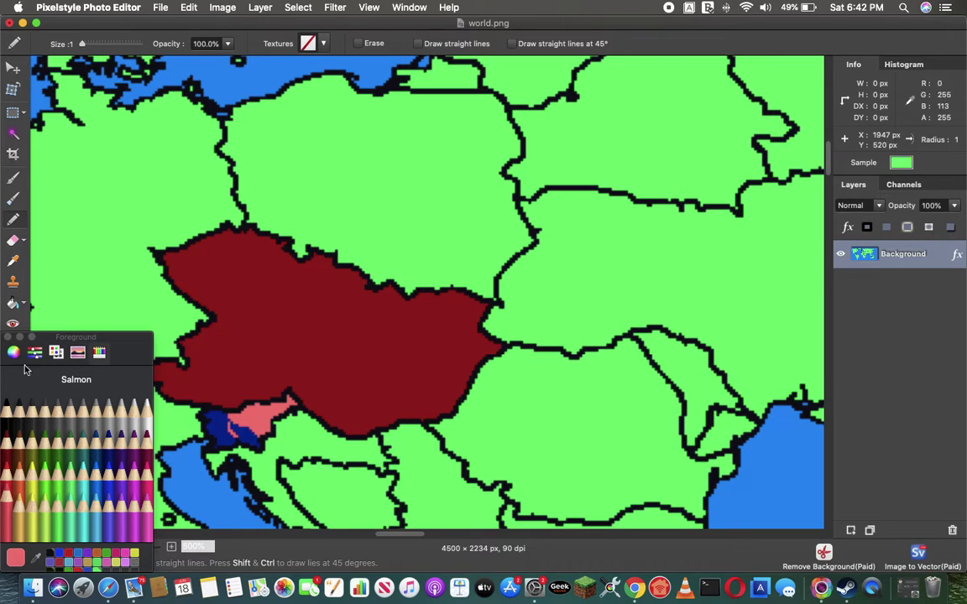
pyautogui.press('g')
pyautogui.click(252, 438)
# Recolour the Salmon part of Slovenia with Maraschino and fill Croatia with Midnight.
pyautogui.click(7, 460)
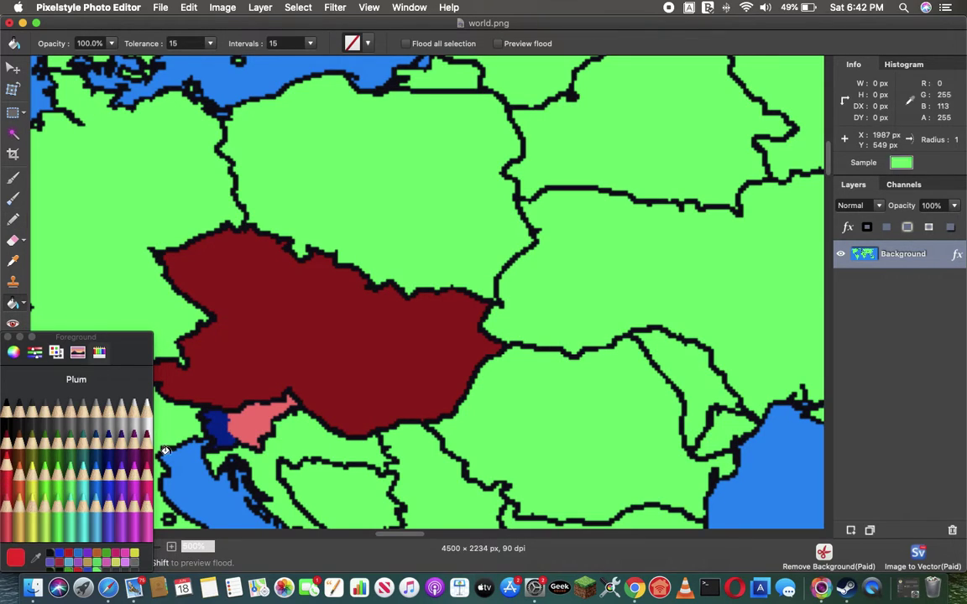
pyautogui.click(110, 445)
pyautogui.click(312, 427)
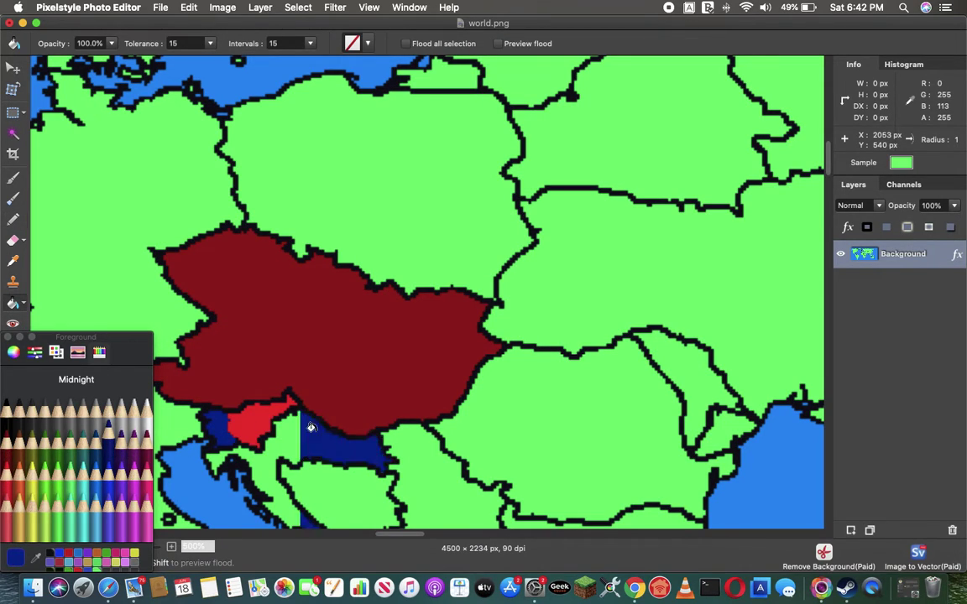
# Draw a Salmon pencil line along Croatia's northern edge and fill the strip bordering Hungary with Salmon.
pyautogui.click(3, 509)
pyautogui.click(10, 217)
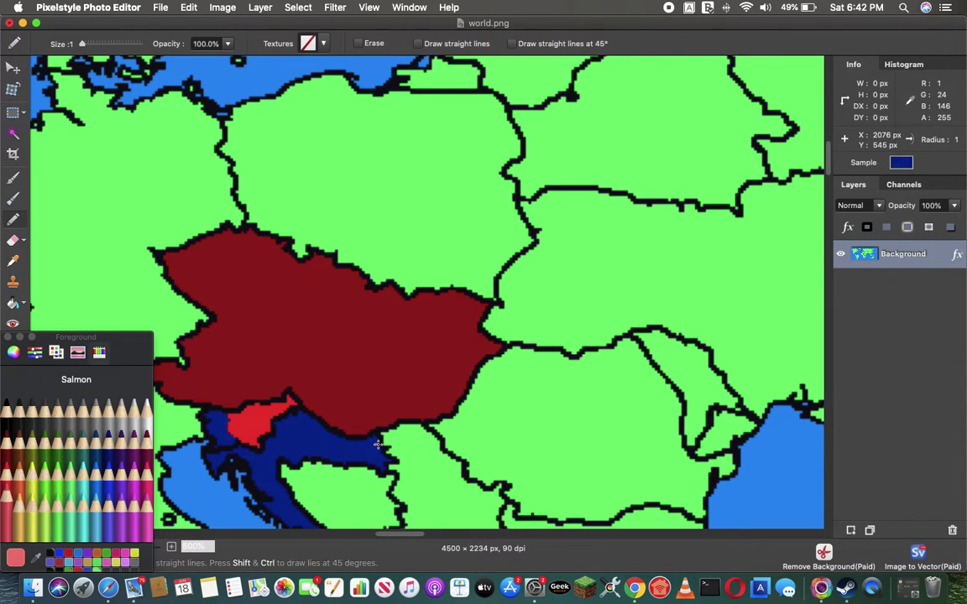
pyautogui.moveTo(377, 445); pyautogui.dragTo(309, 431)
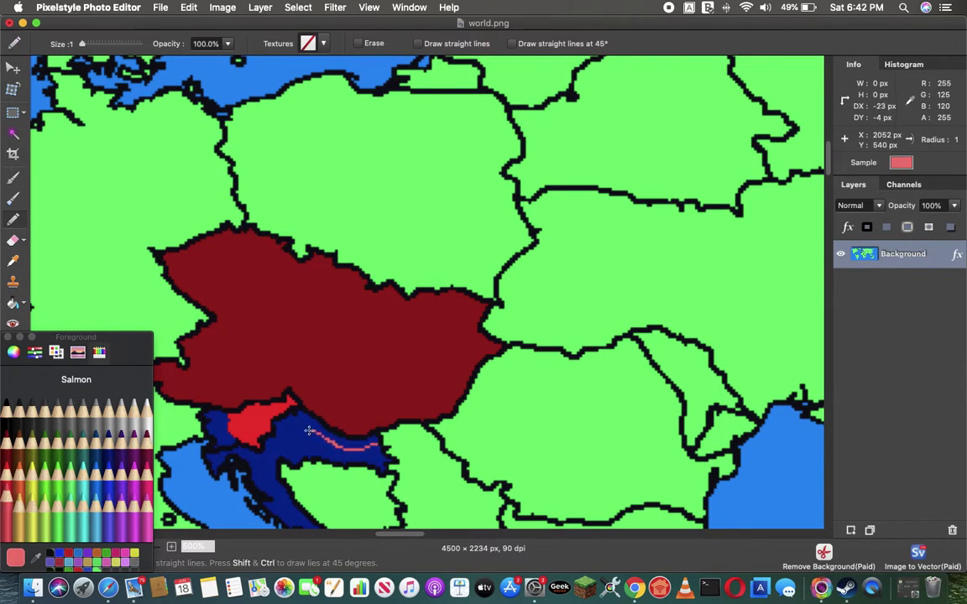
pyautogui.click(12, 303)
pyautogui.click(289, 424)
# Fill the rest of inland eastern Croatia and the remaining blue part of western Slovenia with Salmon.
pyautogui.click(12, 217)
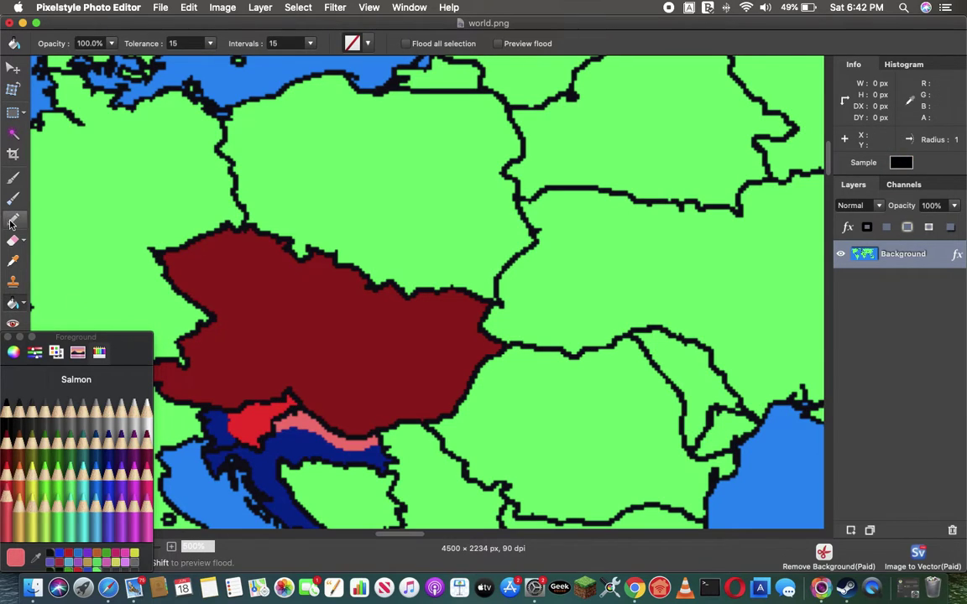
pyautogui.click(13, 302)
pyautogui.click(328, 447)
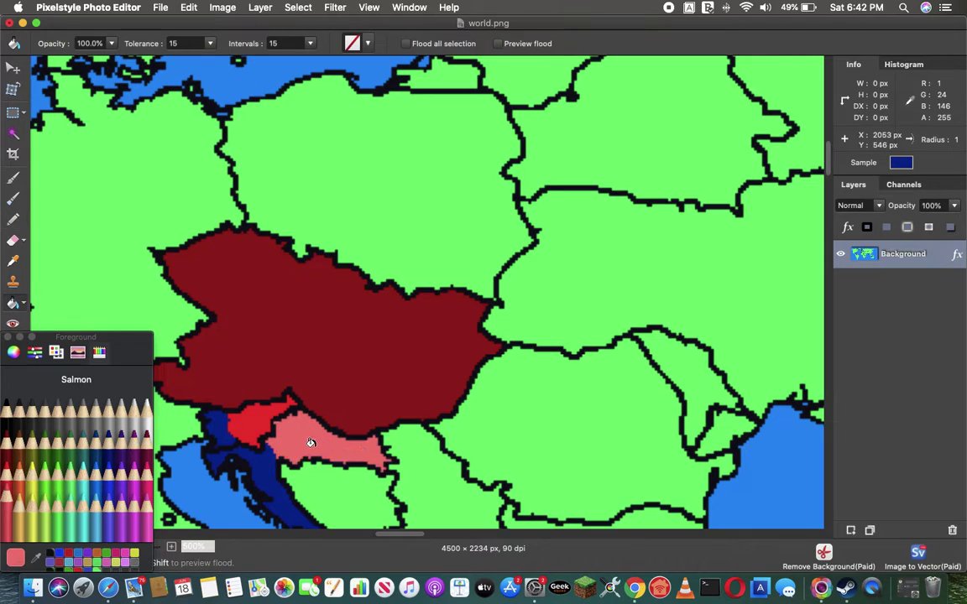
pyautogui.click(212, 442)
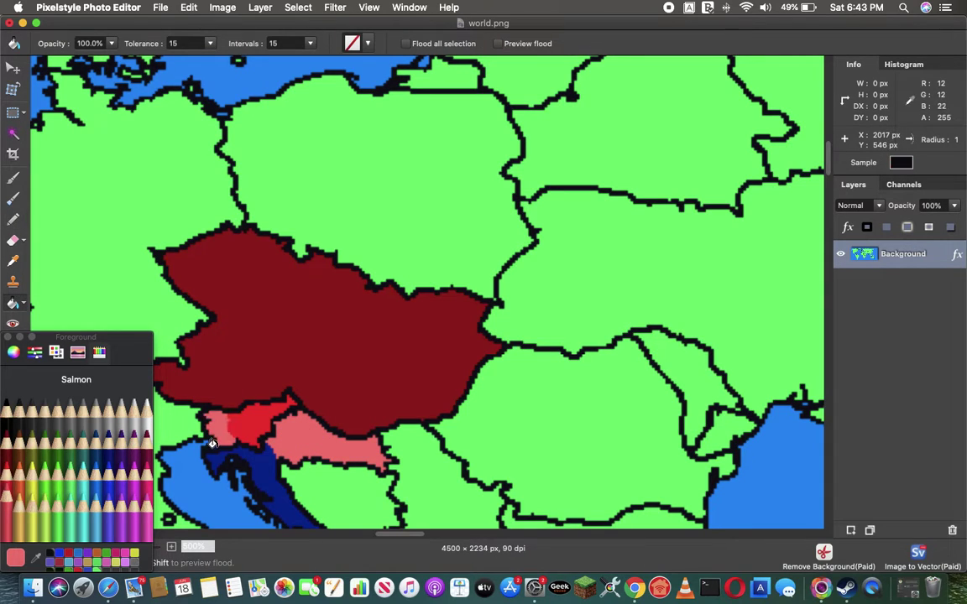
# Divide Croatia's blue coastal area with a Salmon pencil line and fill both parts with Salmon.
pyautogui.click(14, 220)
pyautogui.moveTo(253, 478); pyautogui.dragTo(267, 471)
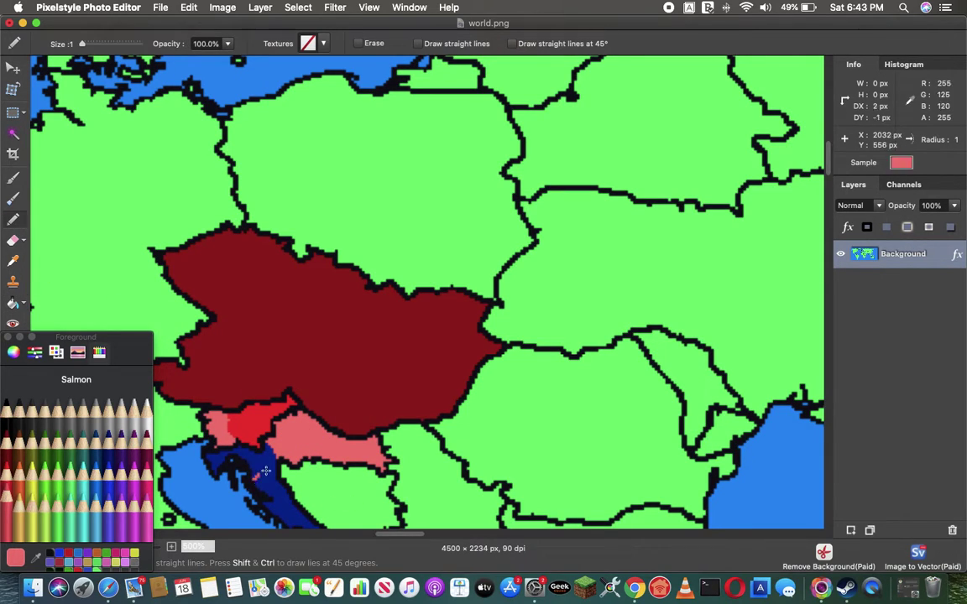
pyautogui.click(13, 303)
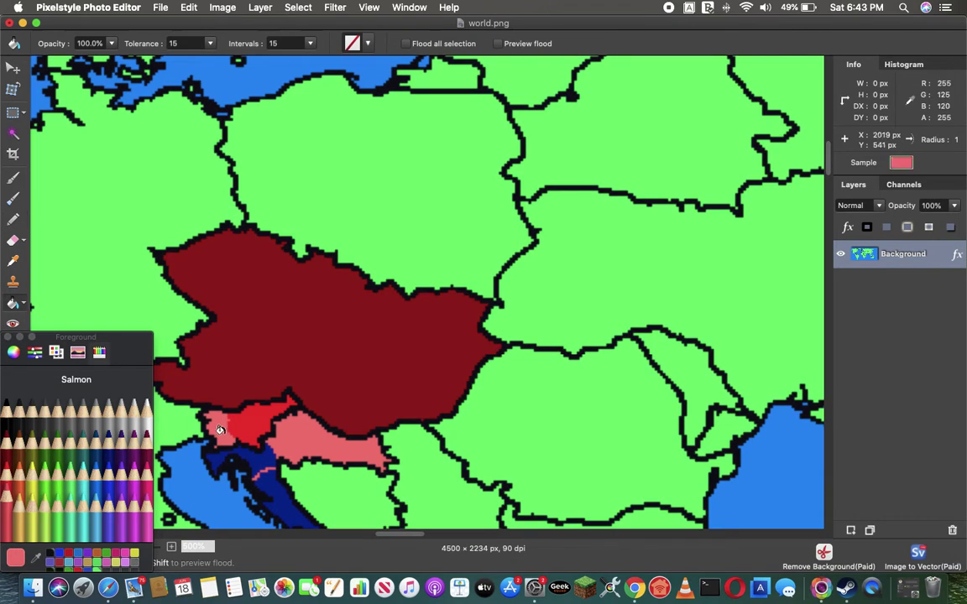
pyautogui.click(259, 466)
pyautogui.click(264, 475)
# Recolour Slovenia and Croatia with Cayenne, and paint over their borders with each other, Austria and Hungary using a size 4 Cayenne pencil.
pyautogui.click(7, 442)
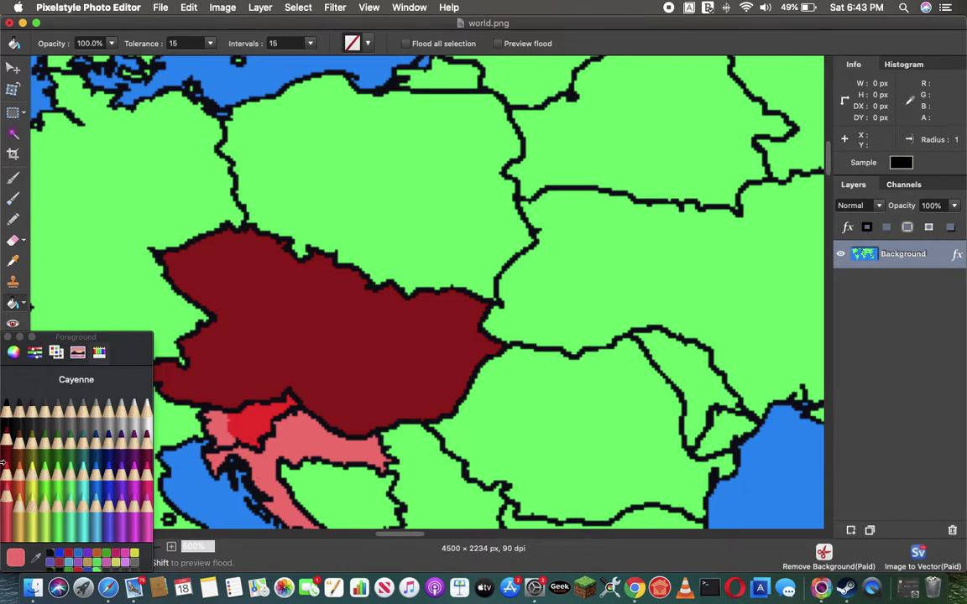
pyautogui.click(270, 449)
pyautogui.click(260, 440)
pyautogui.click(211, 440)
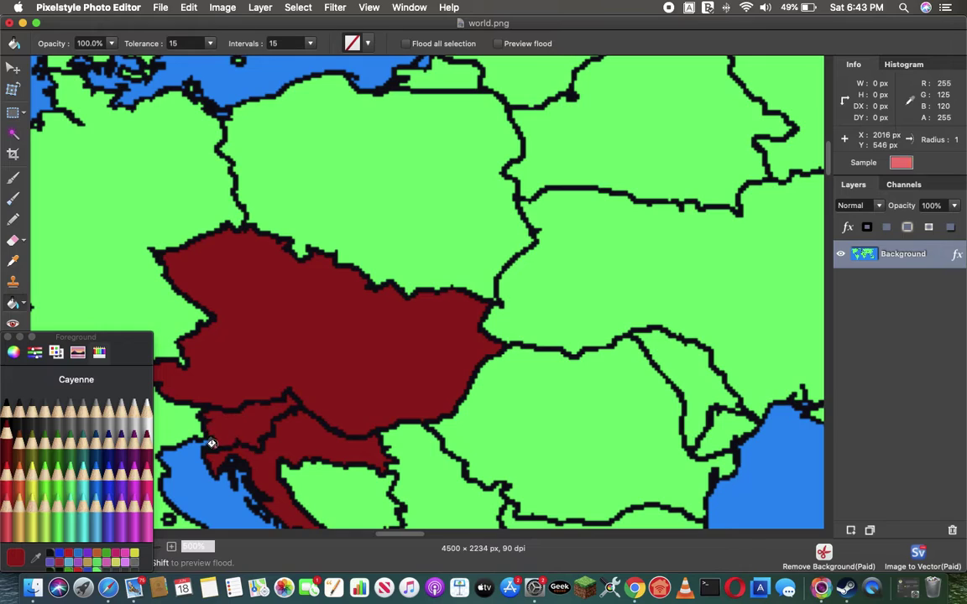
pyautogui.click(13, 218)
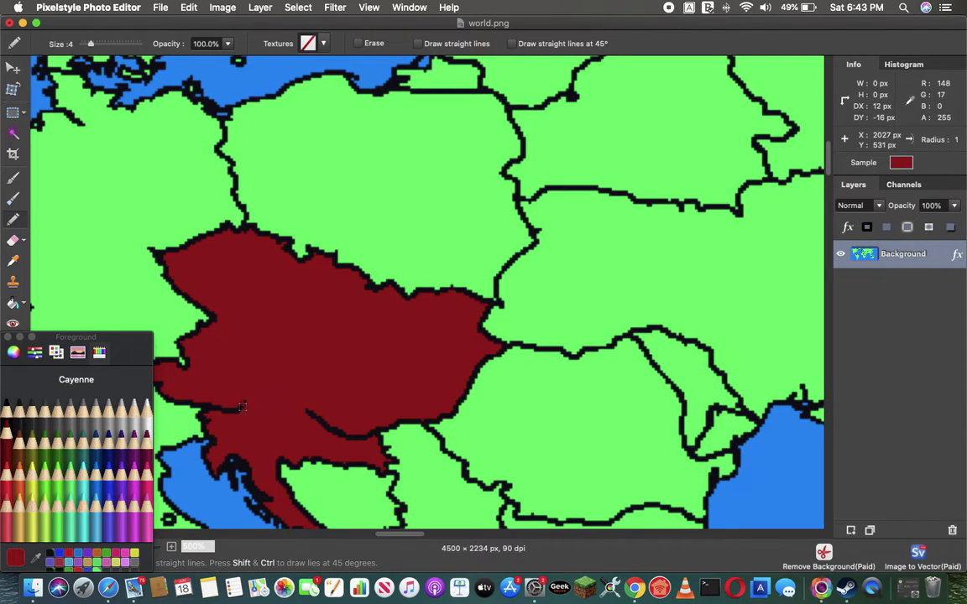
pyautogui.moveTo(315, 412); pyautogui.dragTo(363, 442)
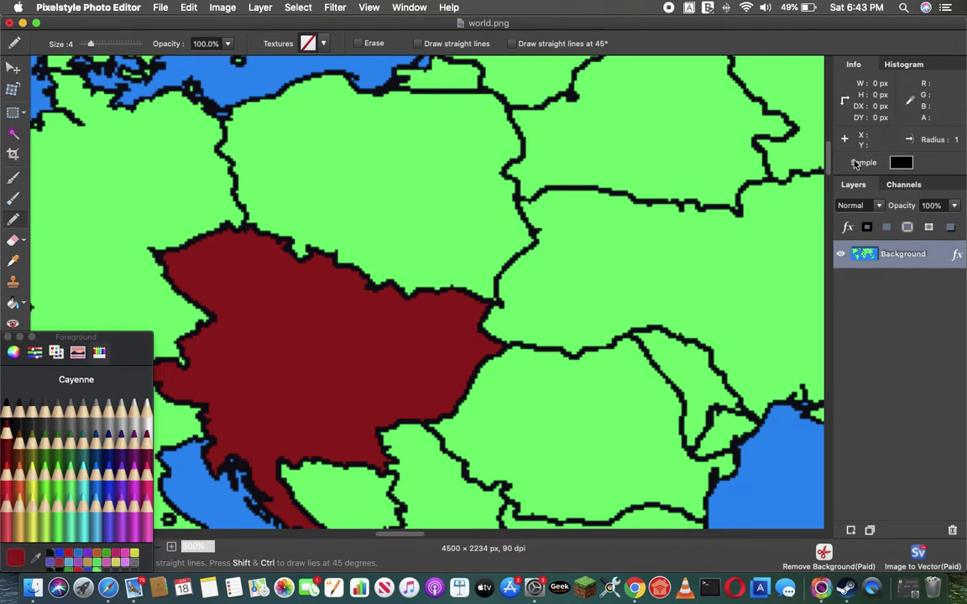
# Fill Bulgaria with Eggplant.
pyautogui.scroll(-4, 829, 183)
pyautogui.moveTo(827, 183); pyautogui.dragTo(828, 185)
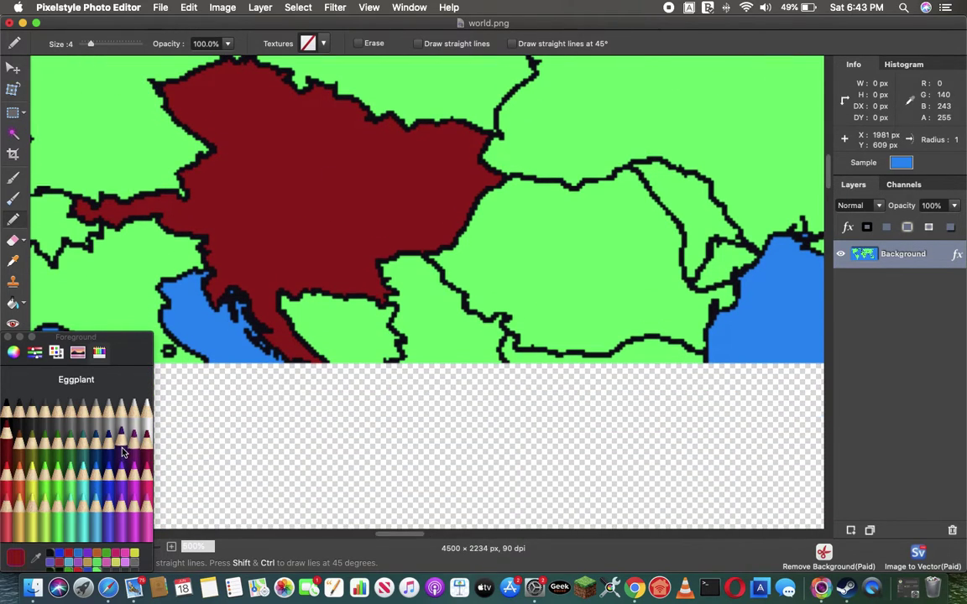
pyautogui.click(121, 445)
pyautogui.click(13, 303)
pyautogui.click(529, 366)
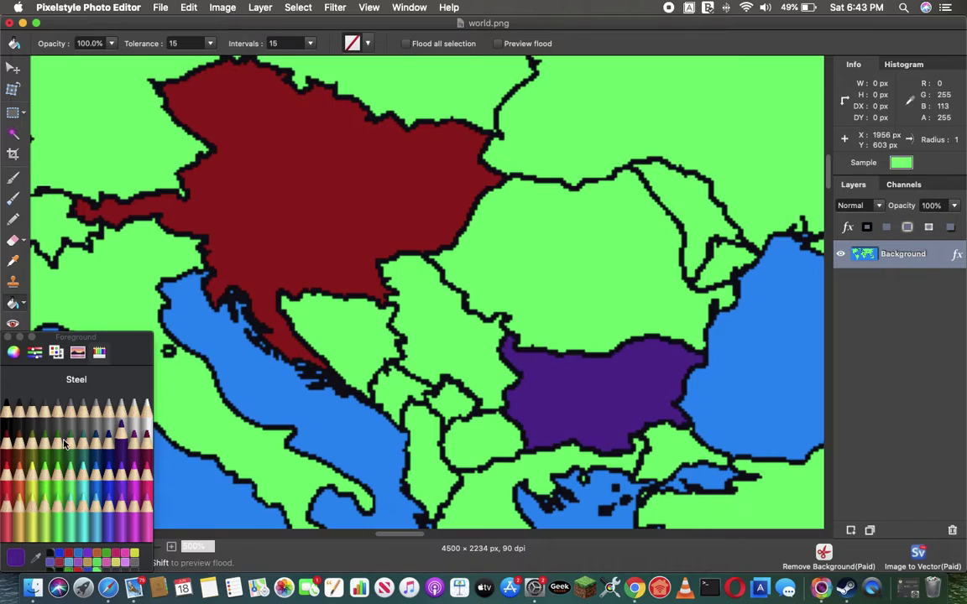
# Fill Serbia and Bosnia with Midnight.
pyautogui.click(141, 412)
pyautogui.click(104, 433)
pyautogui.click(432, 339)
pyautogui.click(352, 335)
# Draw a size 1 Salmon pencil line across northern Bosnia and northwestern Serbia, and fill the border strips with Salmon.
pyautogui.click(9, 495)
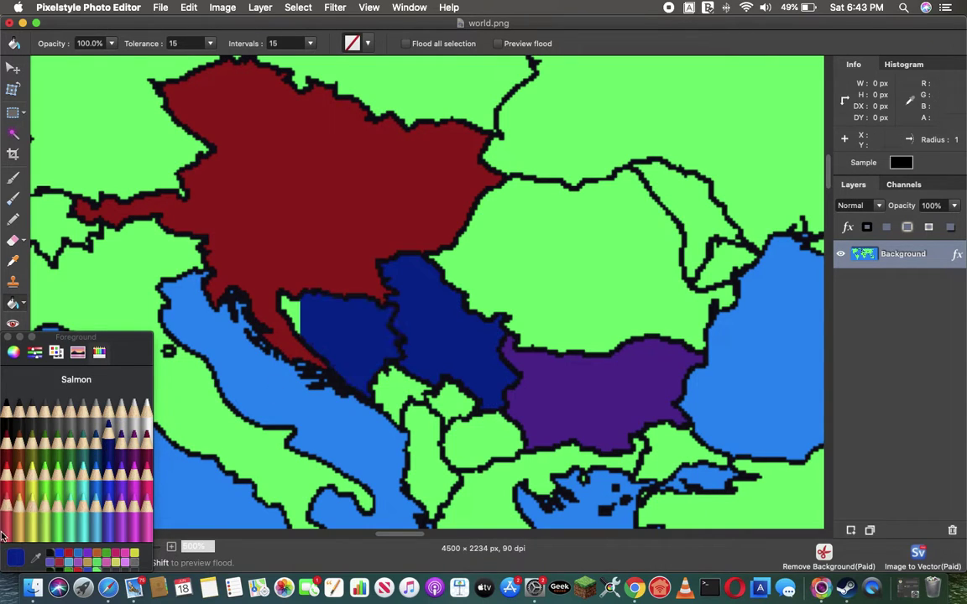
pyautogui.click(13, 219)
pyautogui.moveTo(89, 45); pyautogui.dragTo(81, 45)
pyautogui.moveTo(328, 357)
pyautogui.mouseDown()
pyautogui.moveTo(309, 324)
pyautogui.moveTo(391, 316)
pyautogui.moveTo(411, 297)
pyautogui.mouseUp()
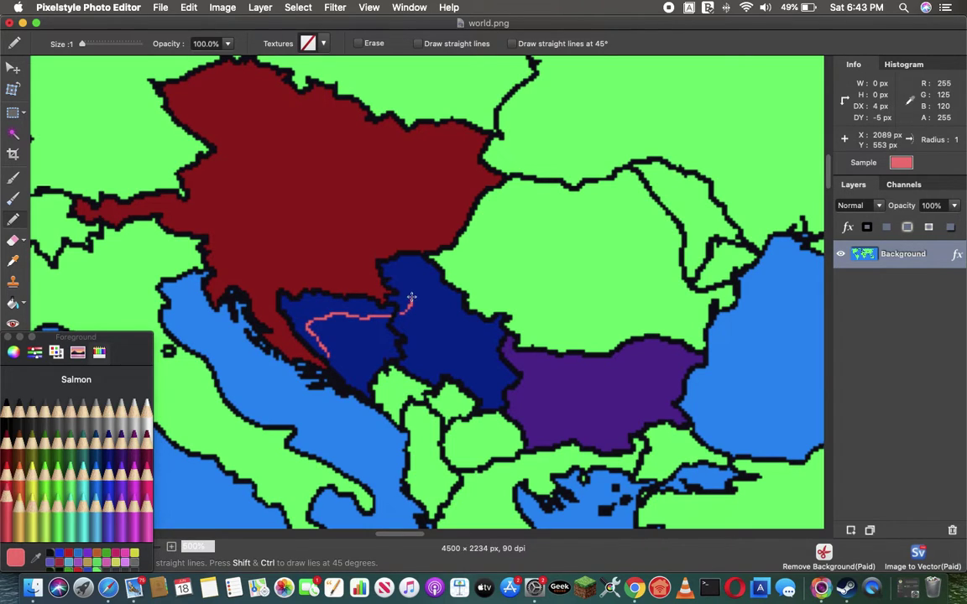
pyautogui.click(13, 303)
pyautogui.click(318, 309)
pyautogui.click(380, 273)
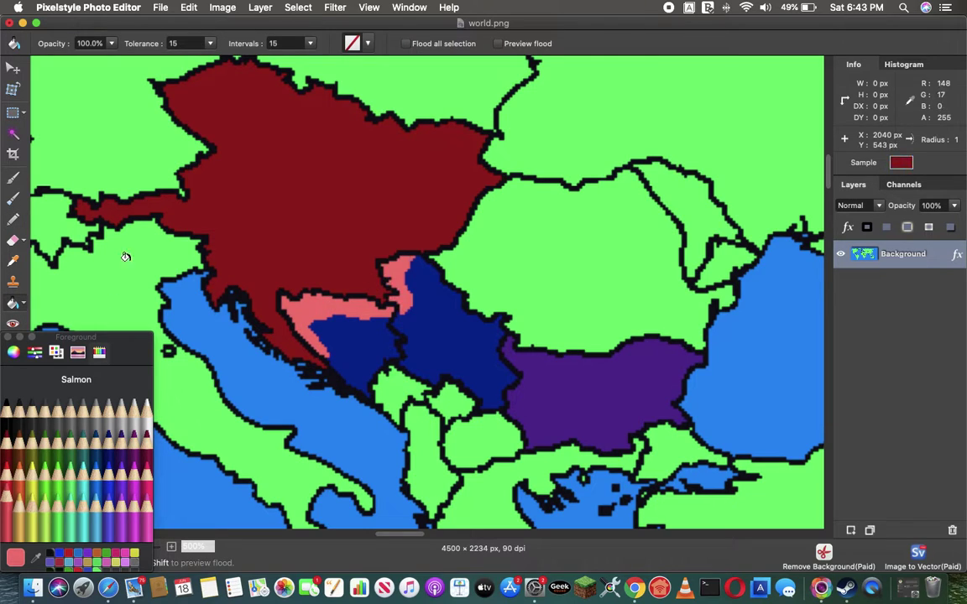
# Extend the Salmon area over western and southern Bosnia with pencil lines and fills, leaving the eastern part blue.
pyautogui.click(12, 218)
pyautogui.moveTo(327, 351); pyautogui.dragTo(358, 345)
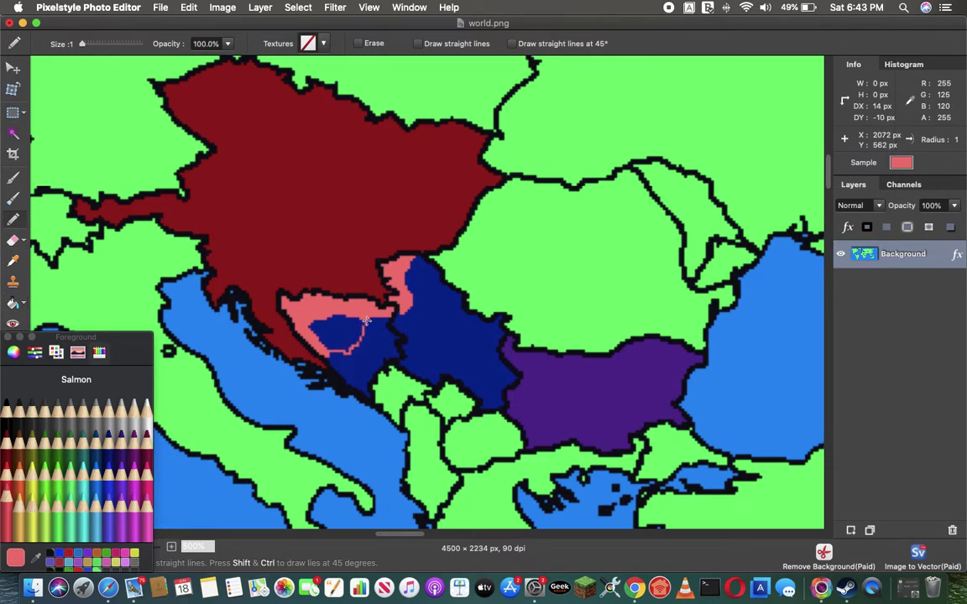
pyautogui.click(13, 303)
pyautogui.click(324, 327)
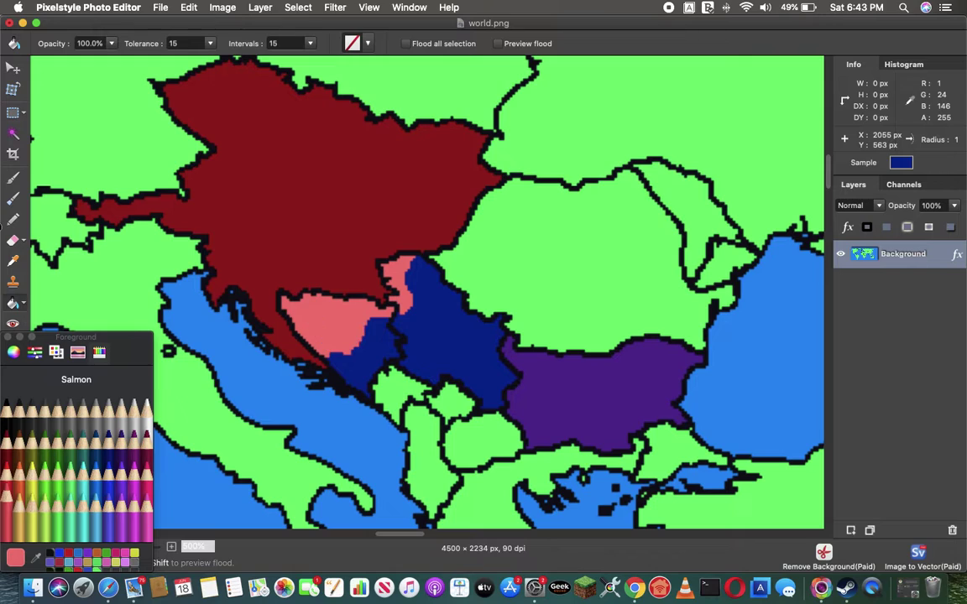
pyautogui.click(13, 218)
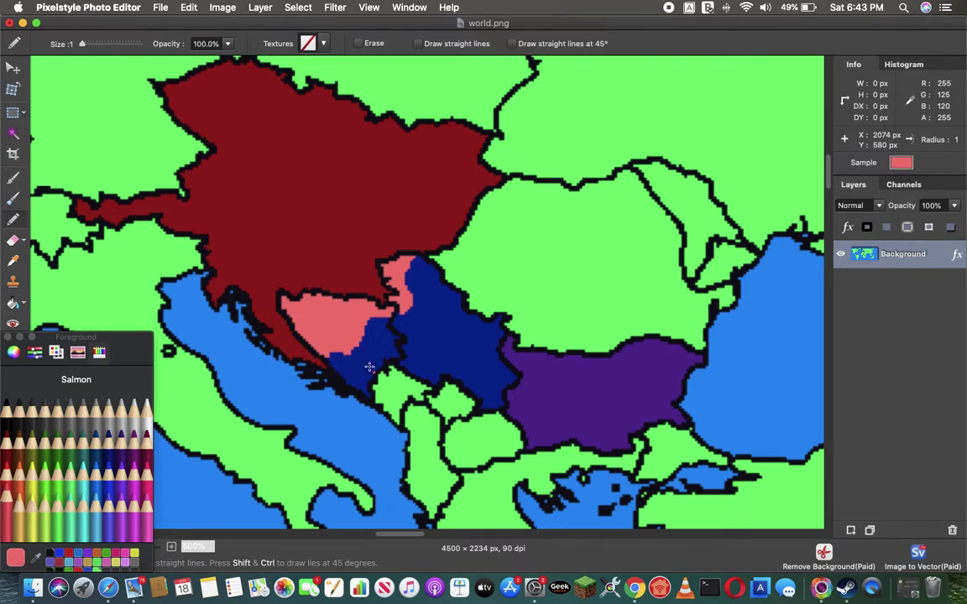
pyautogui.click(13, 303)
pyautogui.click(340, 357)
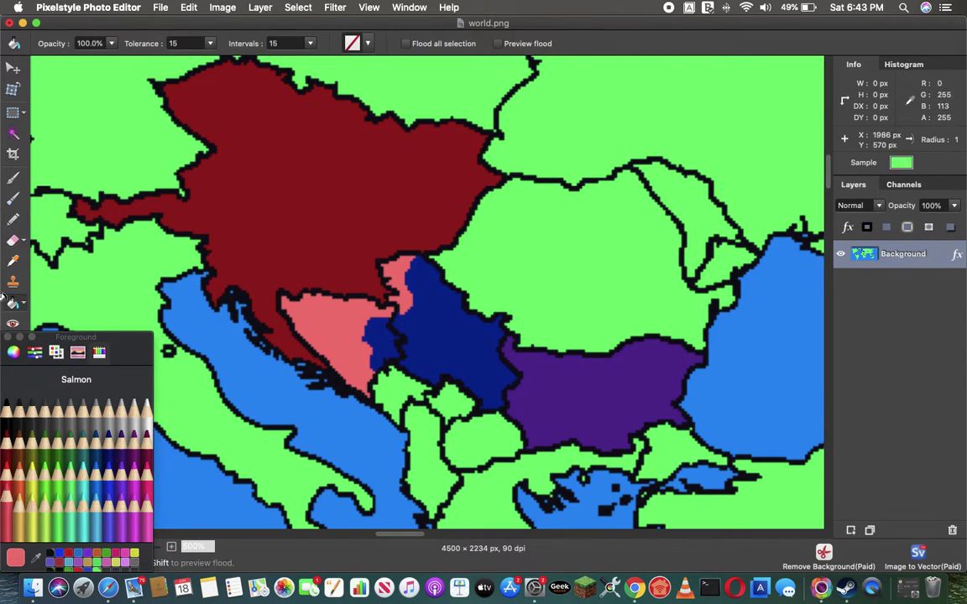
# Draw a Salmon pencil line across the northern tip of Serbia and fill the area above it with Salmon.
pyautogui.click(13, 218)
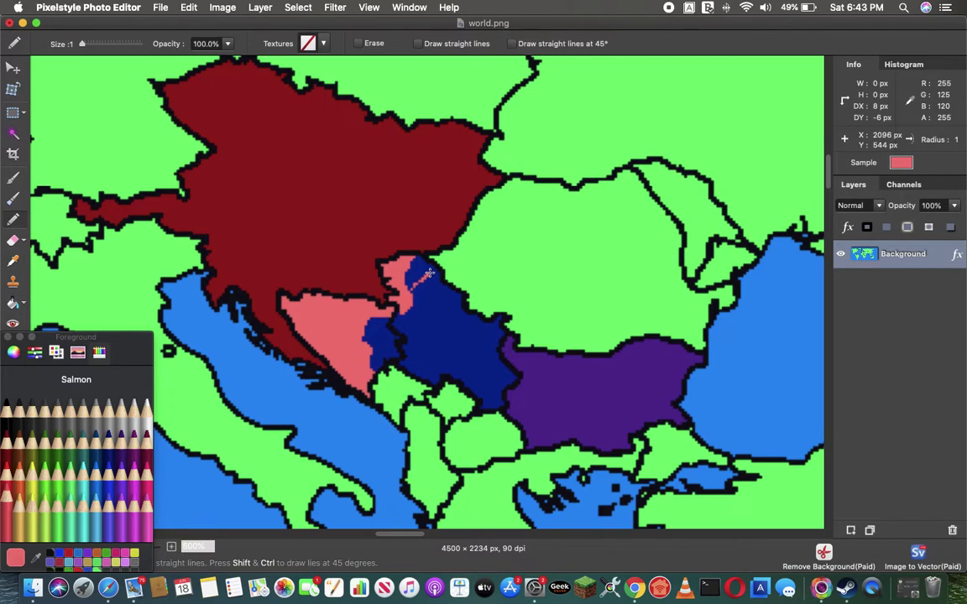
pyautogui.press('g')
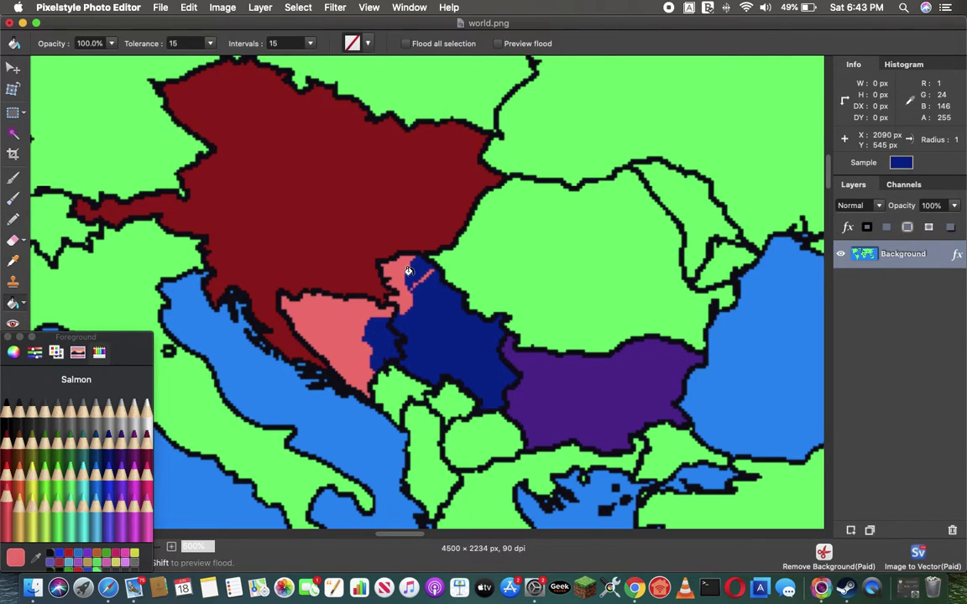
pyautogui.click(409, 271)
# Mark off southeastern Serbia beside Bulgaria with a Lavender pencil line, fill it with Lavender, and recolour it with Grape.
pyautogui.click(132, 507)
pyautogui.click(122, 506)
pyautogui.click(13, 218)
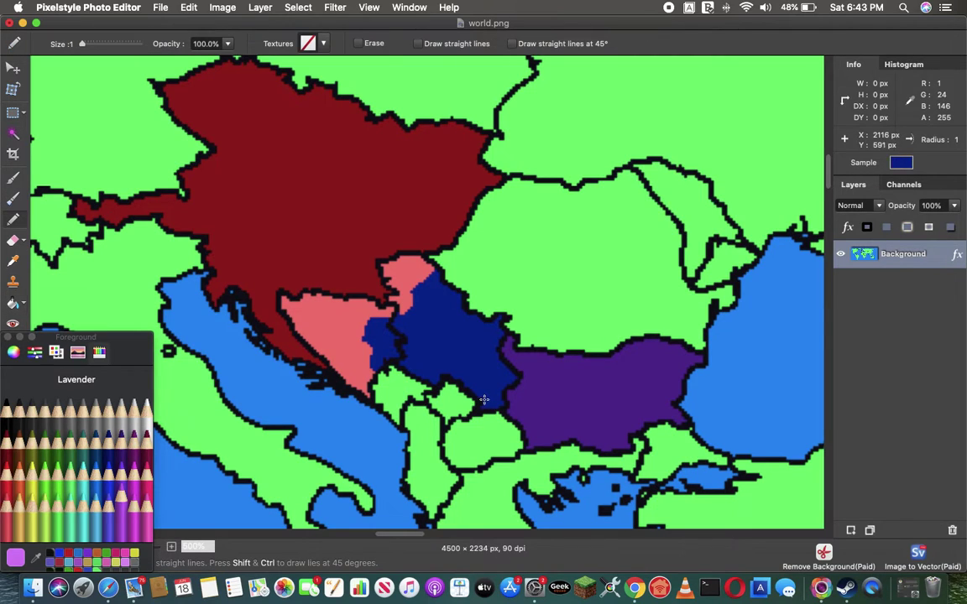
pyautogui.moveTo(484, 400); pyautogui.dragTo(500, 377)
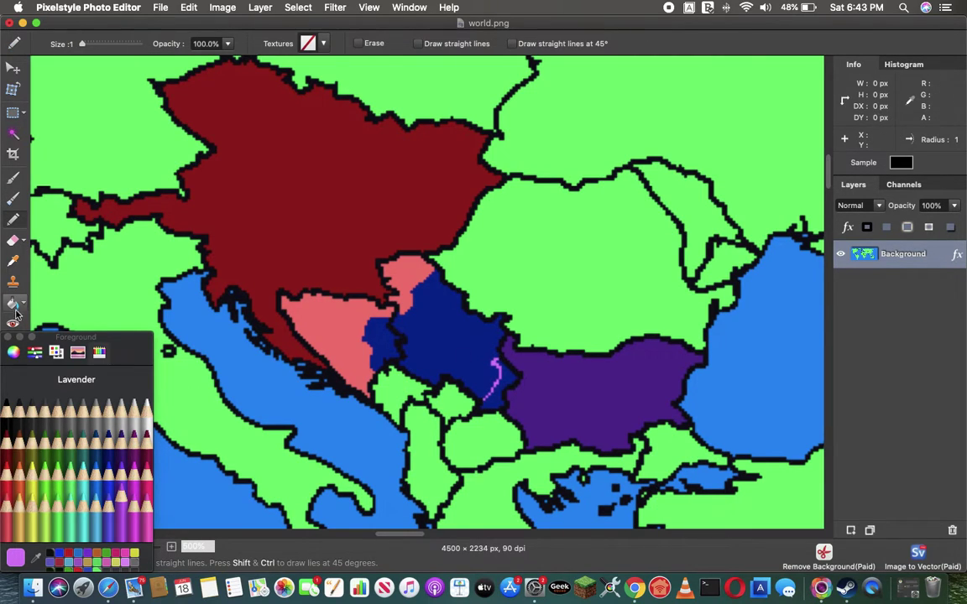
pyautogui.press('g')
pyautogui.click(501, 372)
pyautogui.click(6, 491)
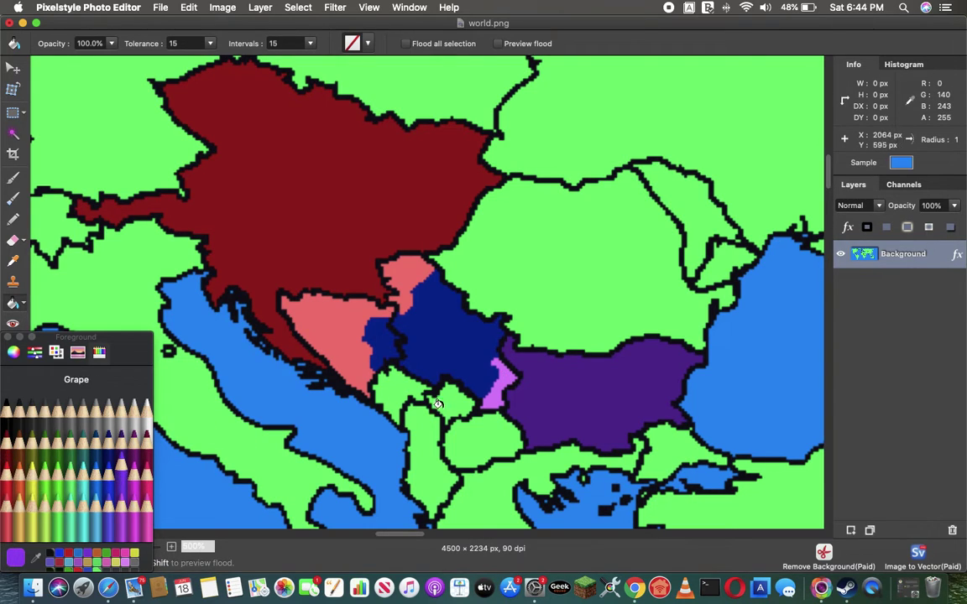
pyautogui.click(499, 375)
# Recolour the Salmon part of Bosnia with Maraschino.
pyautogui.click(6, 440)
pyautogui.click(7, 468)
pyautogui.click(344, 327)
pyautogui.click(356, 268)
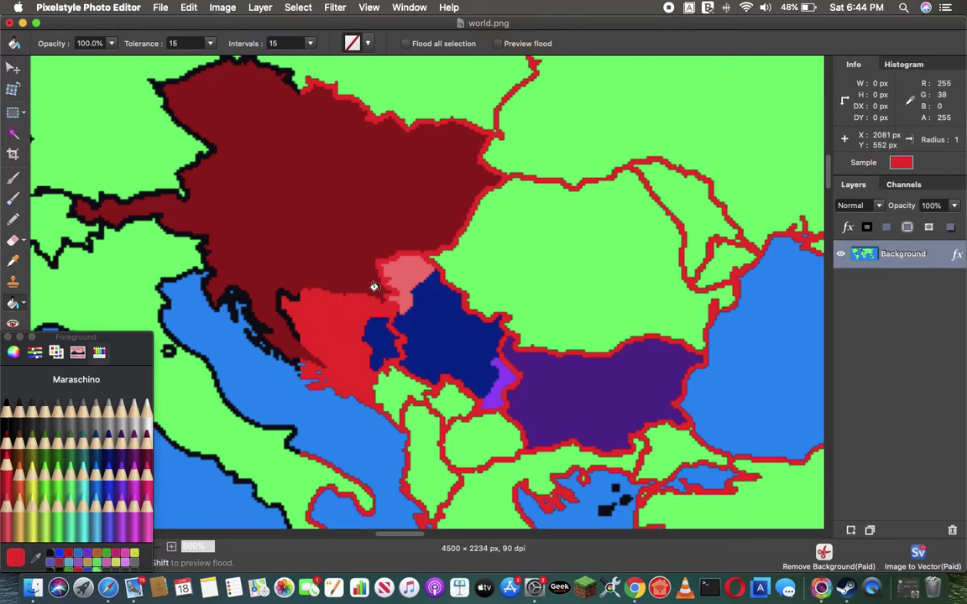
pyautogui.click(188, 8)
pyautogui.click(202, 23)
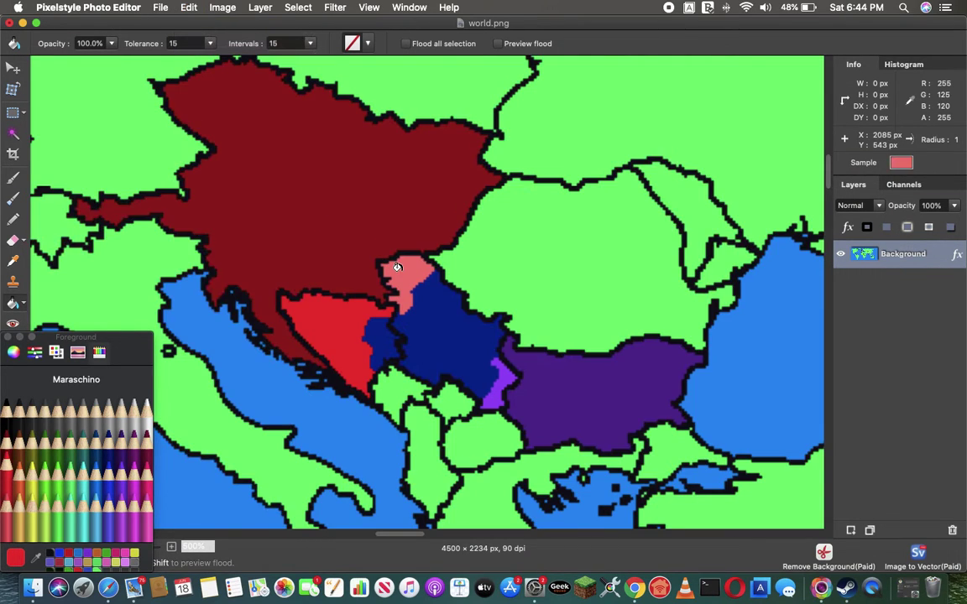
# Recolour the Salmon area in northern Serbia with Maraschino, and set the foreground colour to Salmon.
pyautogui.click(398, 267)
pyautogui.click(7, 460)
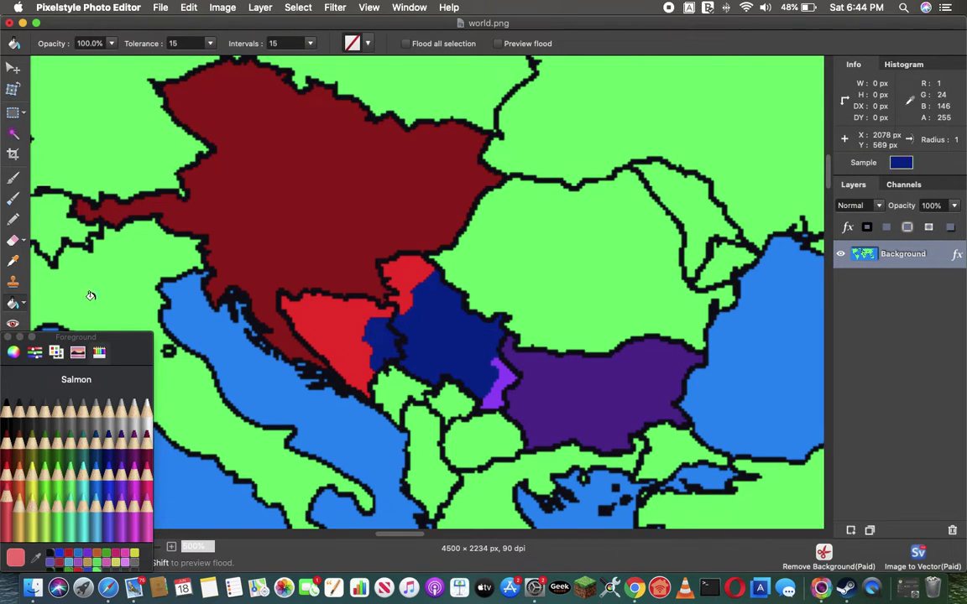
# Fill the rest of Bosnia with Salmon, then mark off western Serbia with a Salmon pencil line and fill it.
pyautogui.click(378, 336)
pyautogui.click(13, 218)
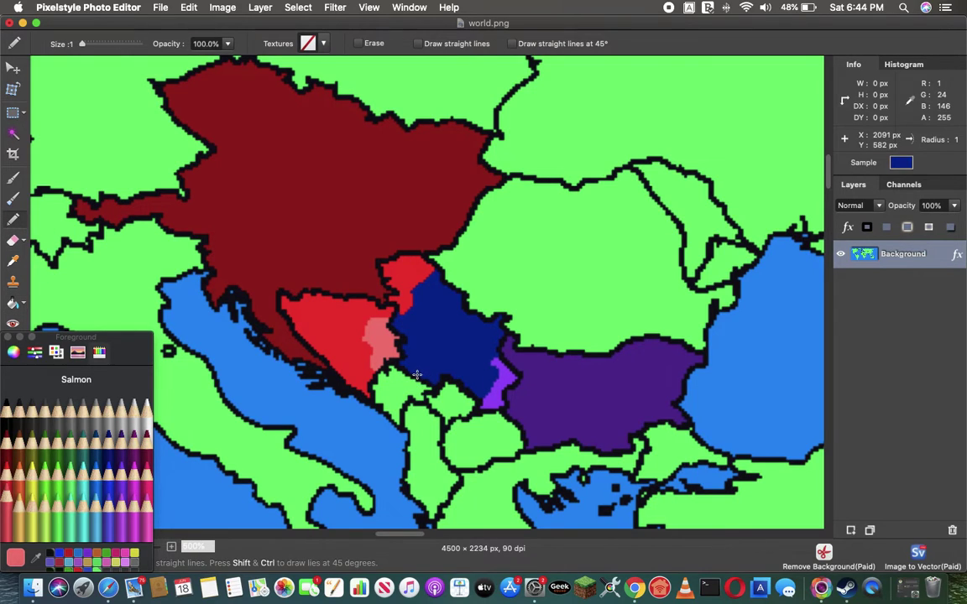
pyautogui.moveTo(418, 374); pyautogui.dragTo(432, 336)
pyautogui.click(12, 302)
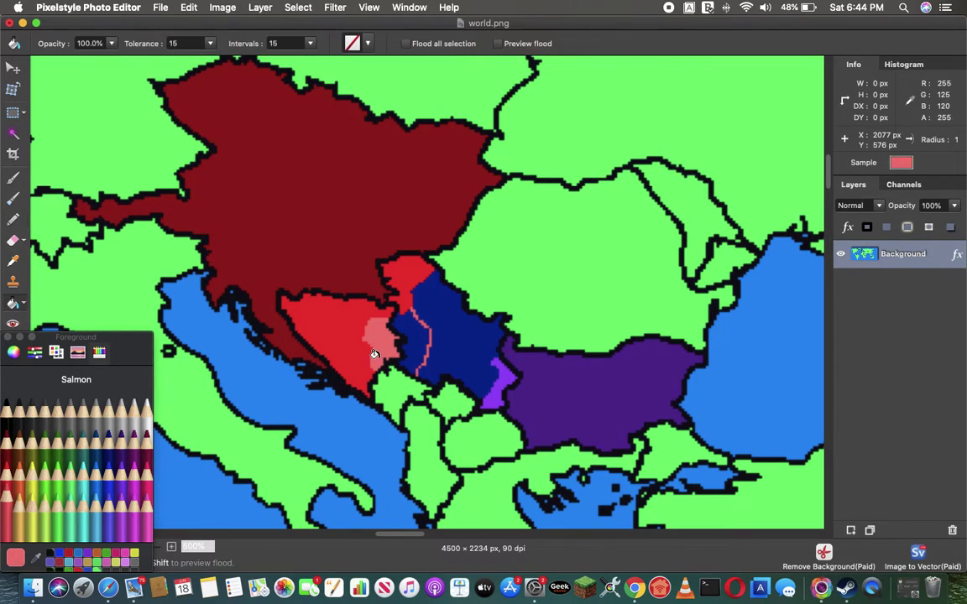
pyautogui.click(417, 339)
# Draw a Salmon pencil line across northern Serbia to the Romanian border and fill the blue area above it with Salmon.
pyautogui.click(12, 219)
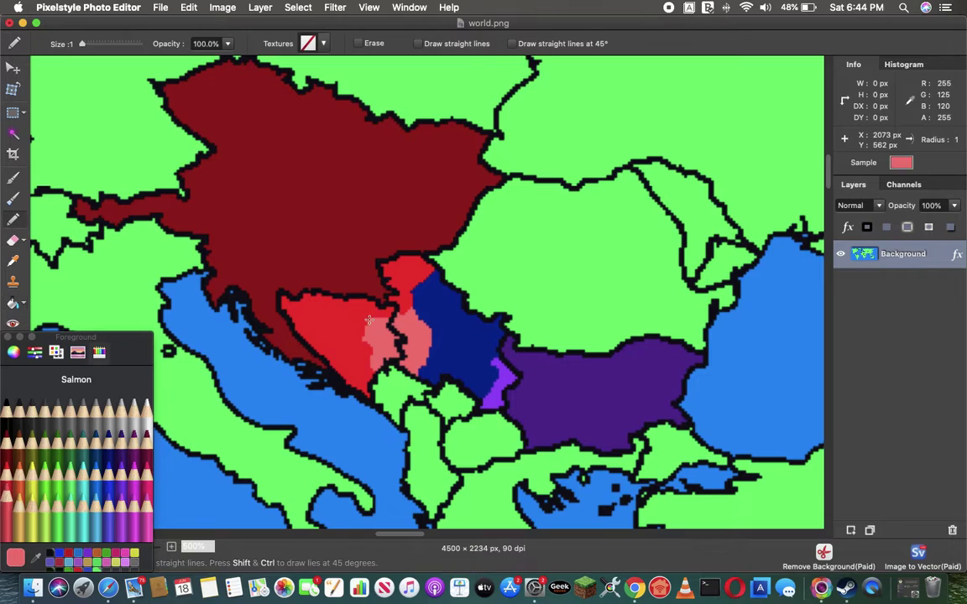
pyautogui.moveTo(426, 308); pyautogui.dragTo(456, 309)
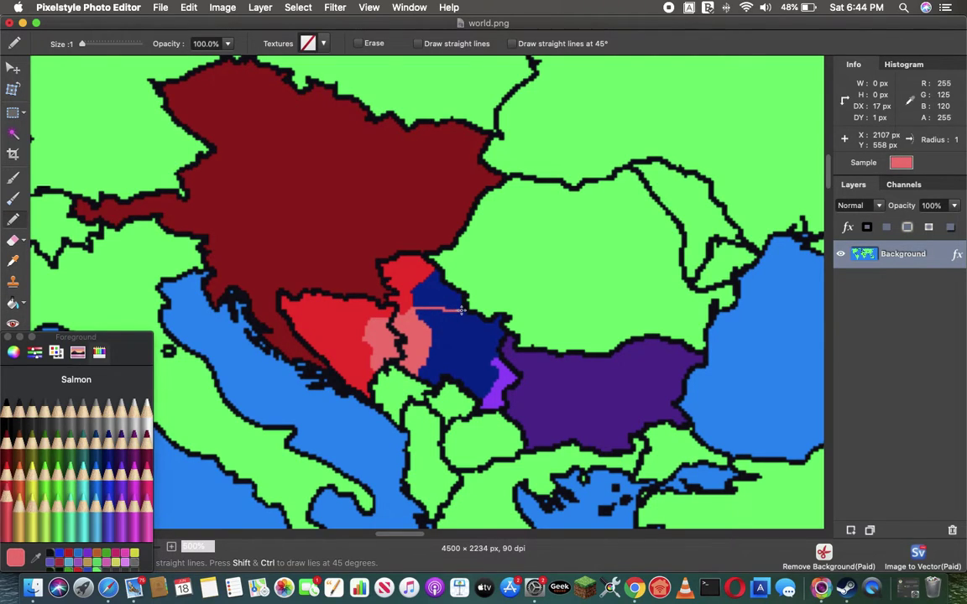
pyautogui.click(13, 302)
pyautogui.click(452, 289)
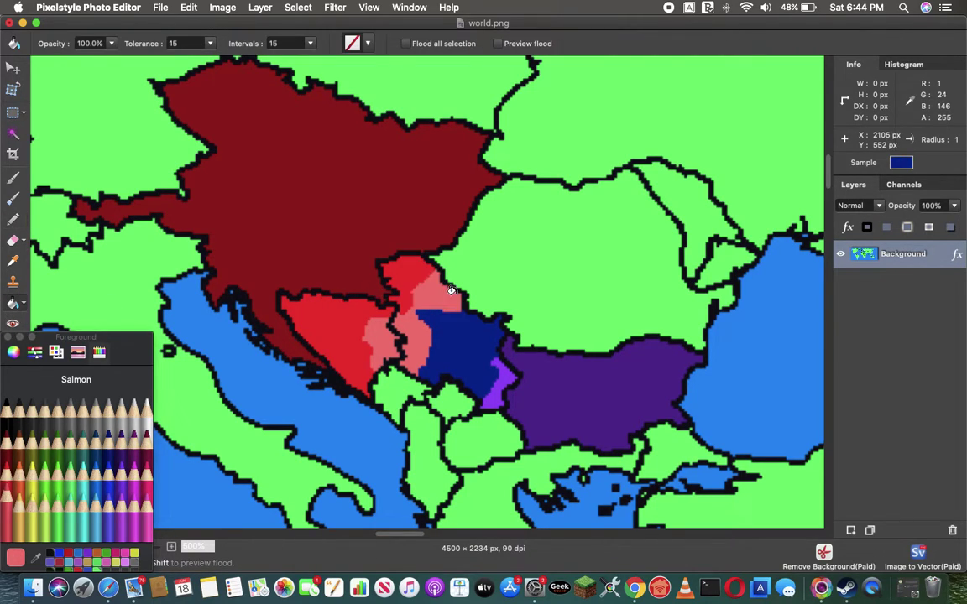
# Recolour the Salmon areas of Serbia and eastern Bosnia with Maraschino.
pyautogui.click(7, 460)
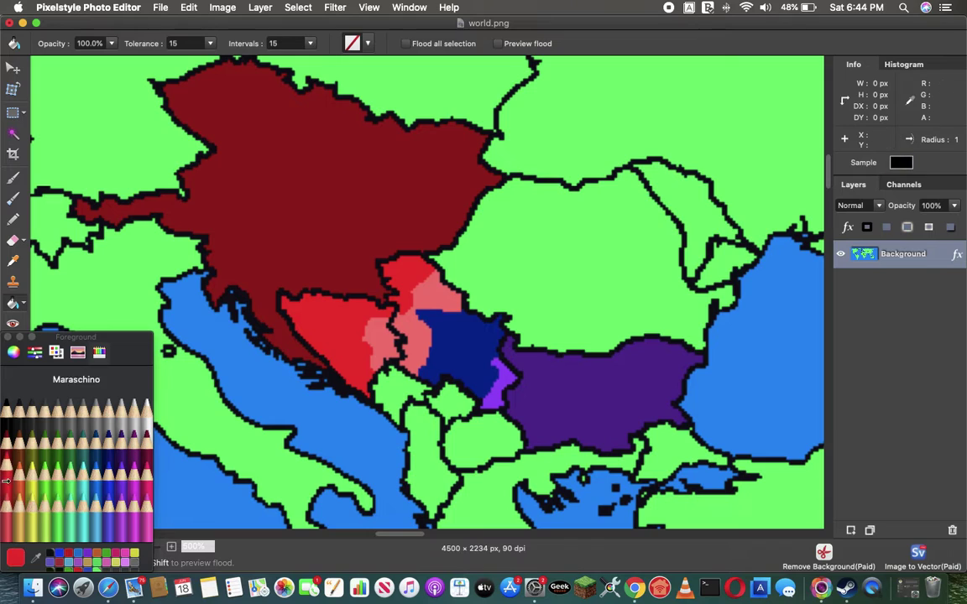
pyautogui.click(403, 328)
pyautogui.click(373, 343)
# Mark off northeastern Serbia with a Lavender pencil line and fill the area beside Romania and Bulgaria with Lavender.
pyautogui.click(121, 502)
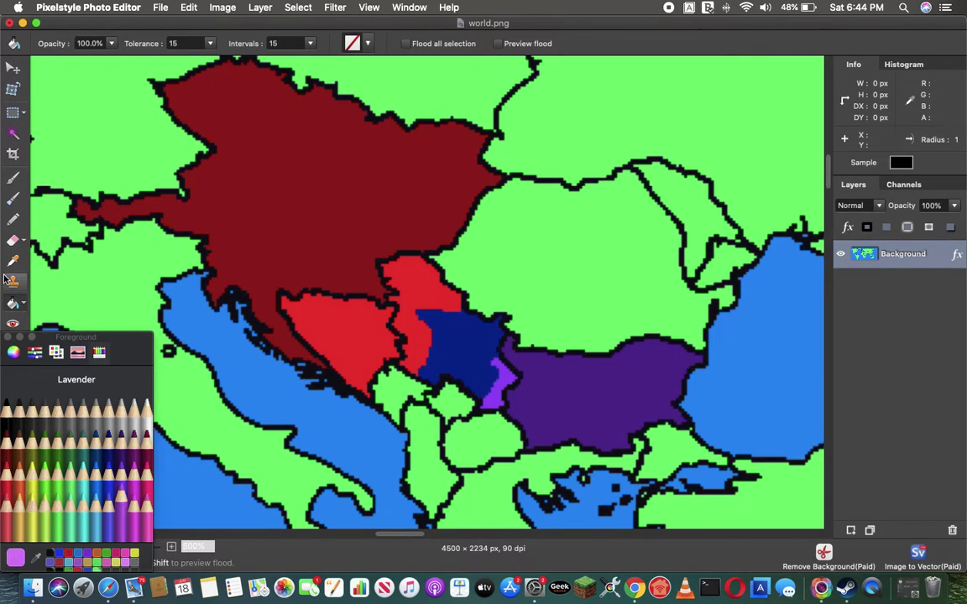
pyautogui.click(13, 198)
pyautogui.click(12, 218)
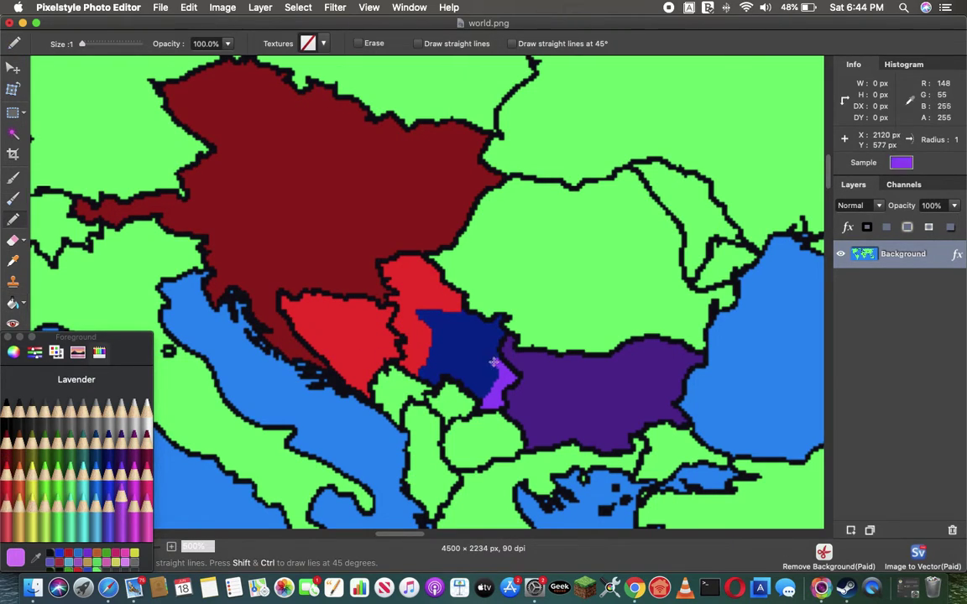
pyautogui.moveTo(494, 362); pyautogui.dragTo(476, 343)
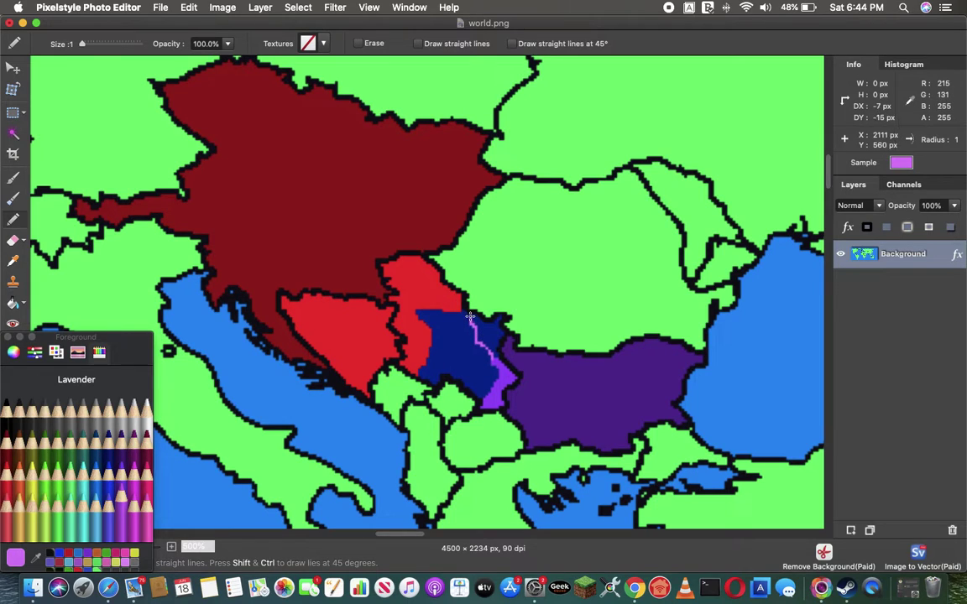
pyautogui.click(13, 302)
pyautogui.click(477, 328)
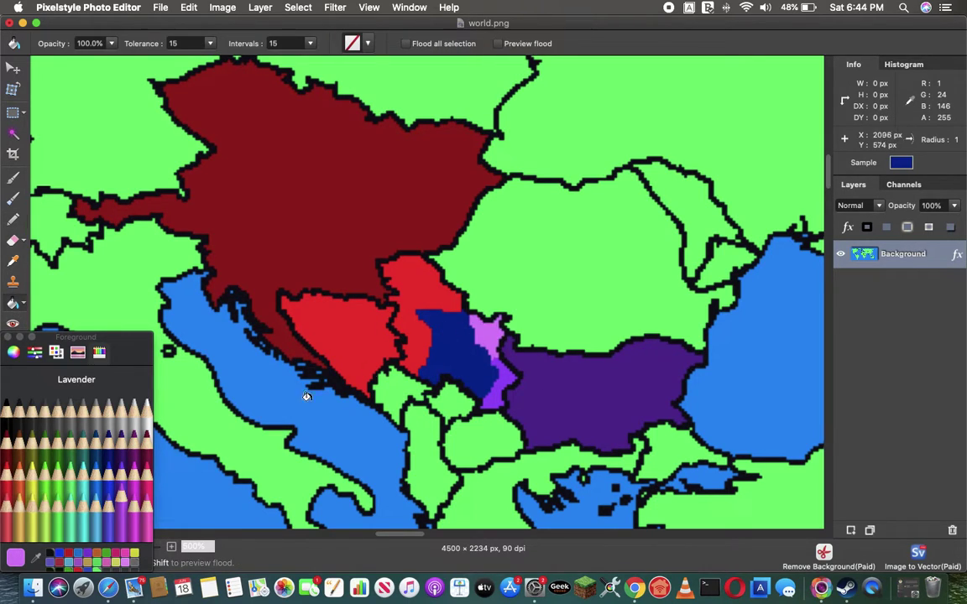
# Recolour all parts of Serbia, including the red and purple occupied areas, with Ice.
pyautogui.click(134, 471)
pyautogui.click(96, 503)
pyautogui.click(83, 504)
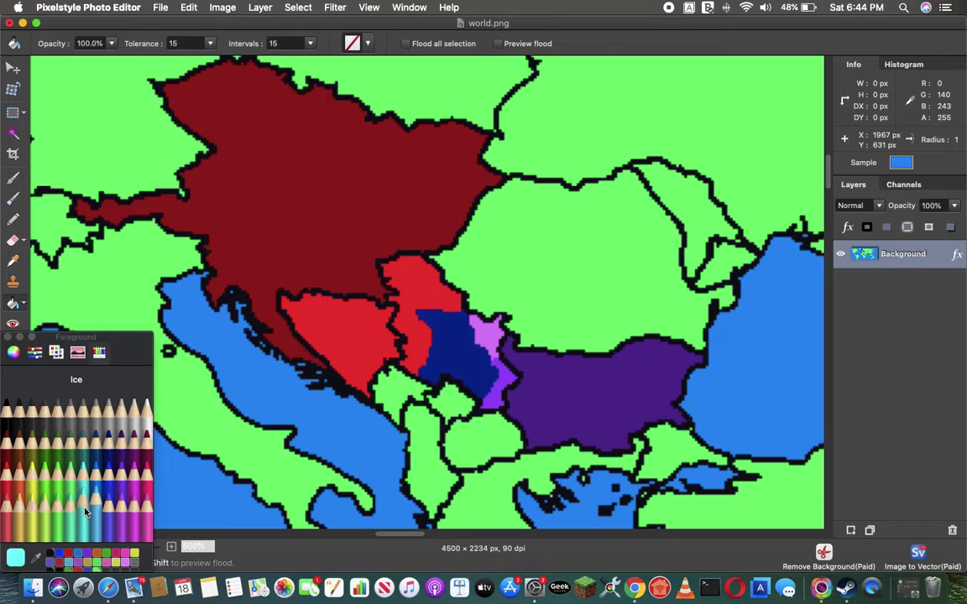
pyautogui.click(439, 351)
pyautogui.click(107, 466)
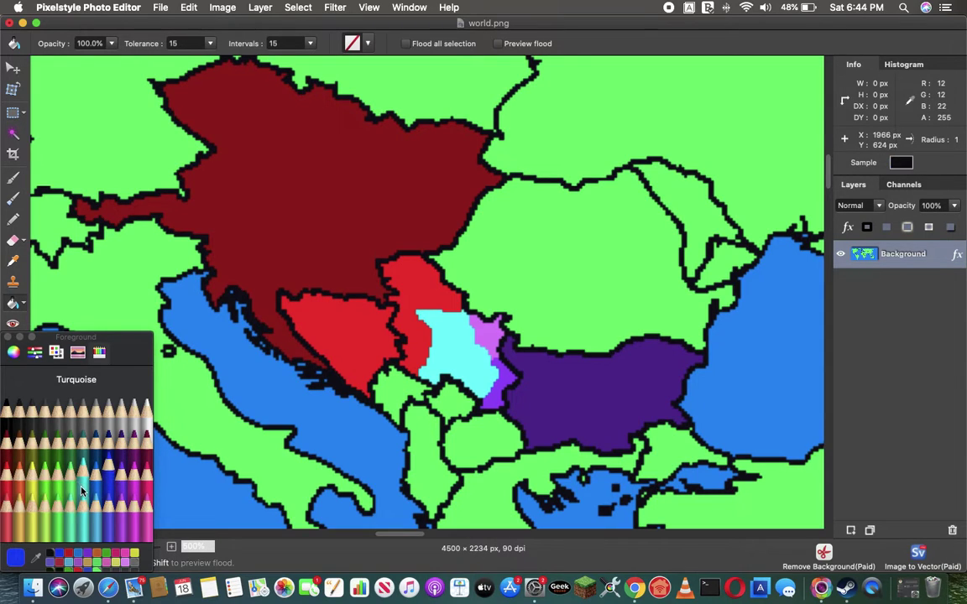
pyautogui.click(82, 491)
pyautogui.click(83, 504)
pyautogui.click(401, 304)
pyautogui.click(493, 365)
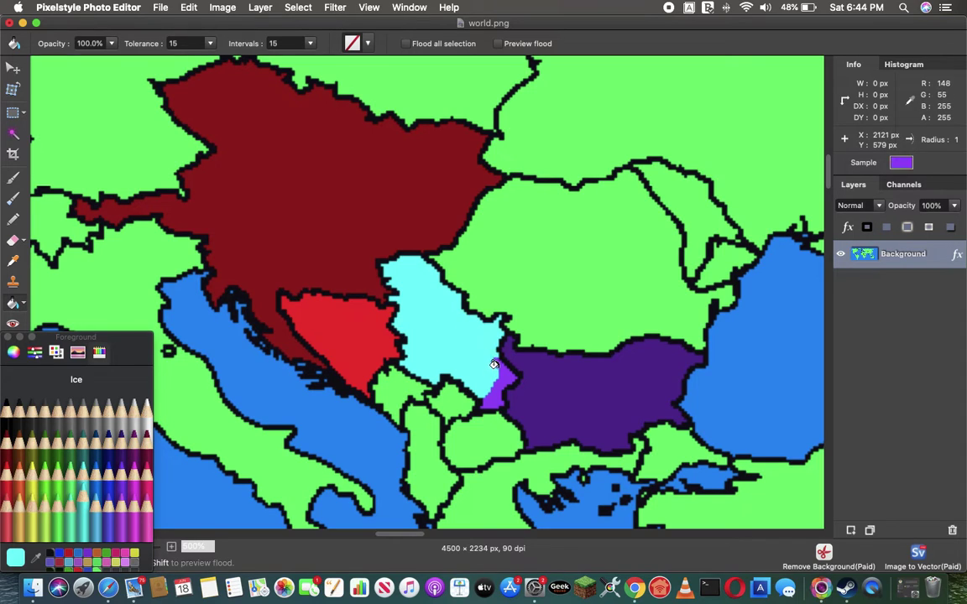
# Draw black size 2 pencil borders that separate northern Serbia and an eastern strip beside Bulgaria from central Serbia.
pyautogui.click(50, 556)
pyautogui.click(13, 218)
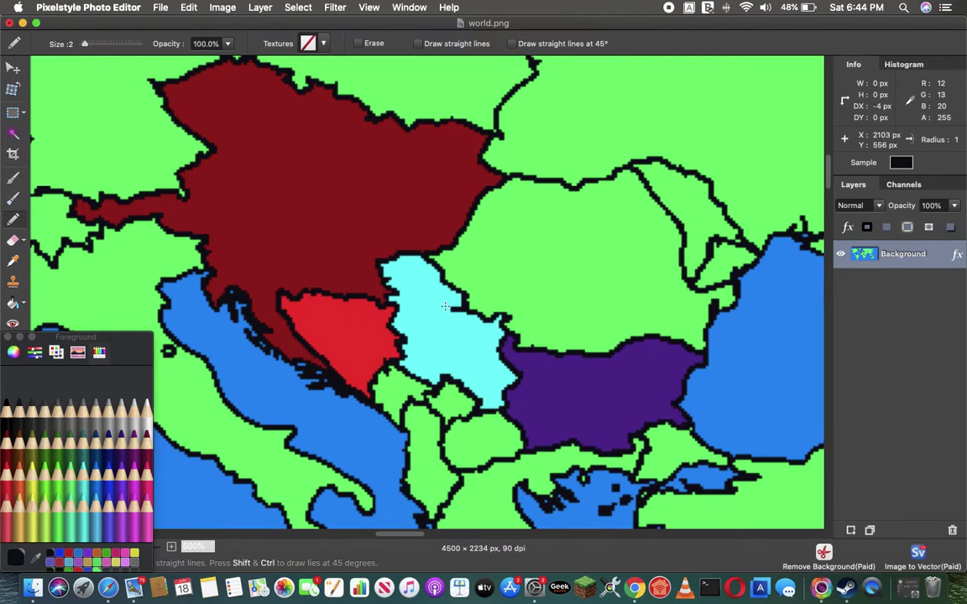
pyautogui.moveTo(444, 307); pyautogui.dragTo(418, 302)
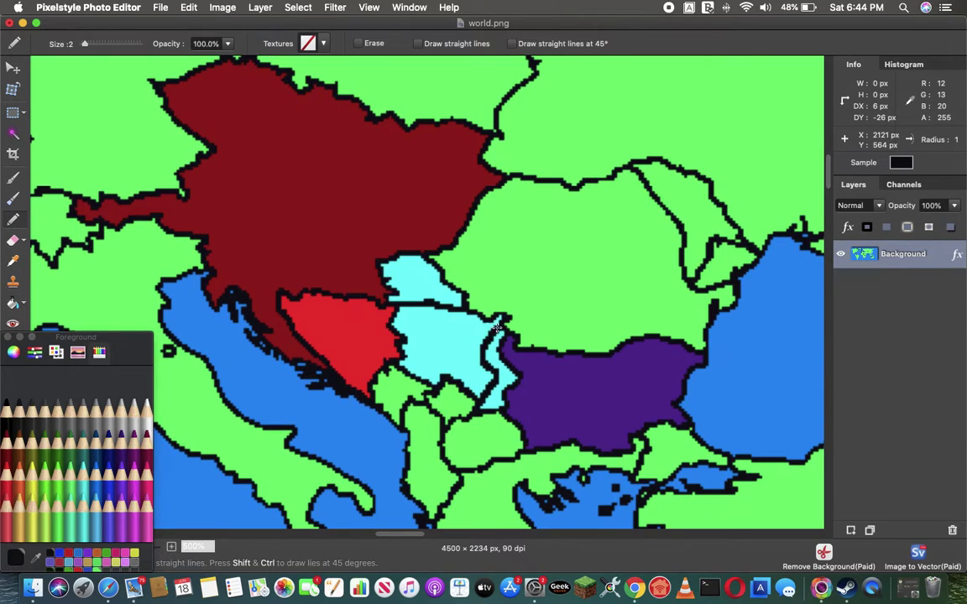
# Fill Bosnia and the separated northern part of Serbia with Cayenne.
pyautogui.click(7, 440)
pyautogui.click(13, 302)
pyautogui.click(296, 309)
pyautogui.click(403, 273)
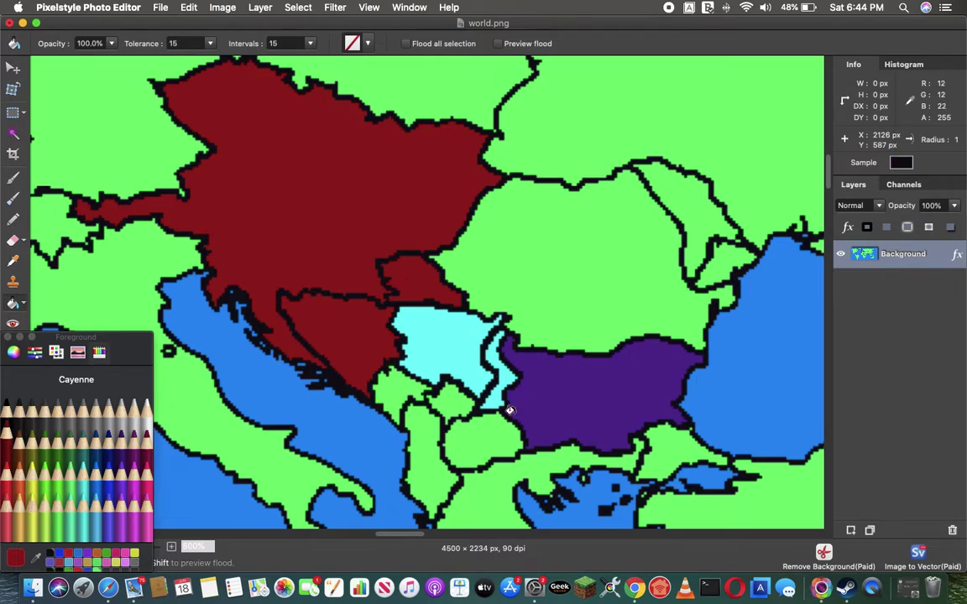
# Fill Serbia's eastern strip with Eggplant and paint over its old border with Bulgaria using a size 6 pencil.
pyautogui.click(124, 457)
pyautogui.click(500, 369)
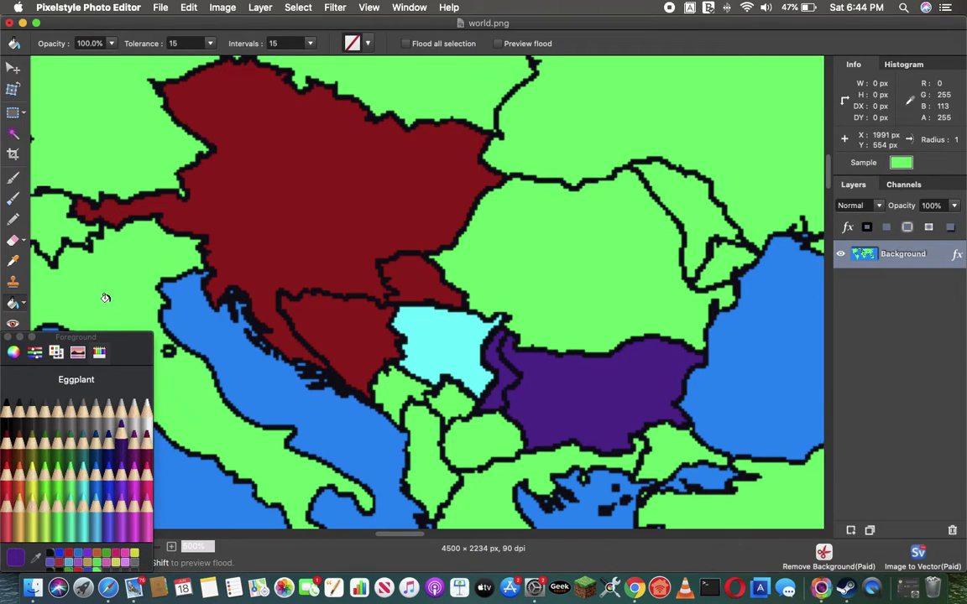
pyautogui.click(13, 219)
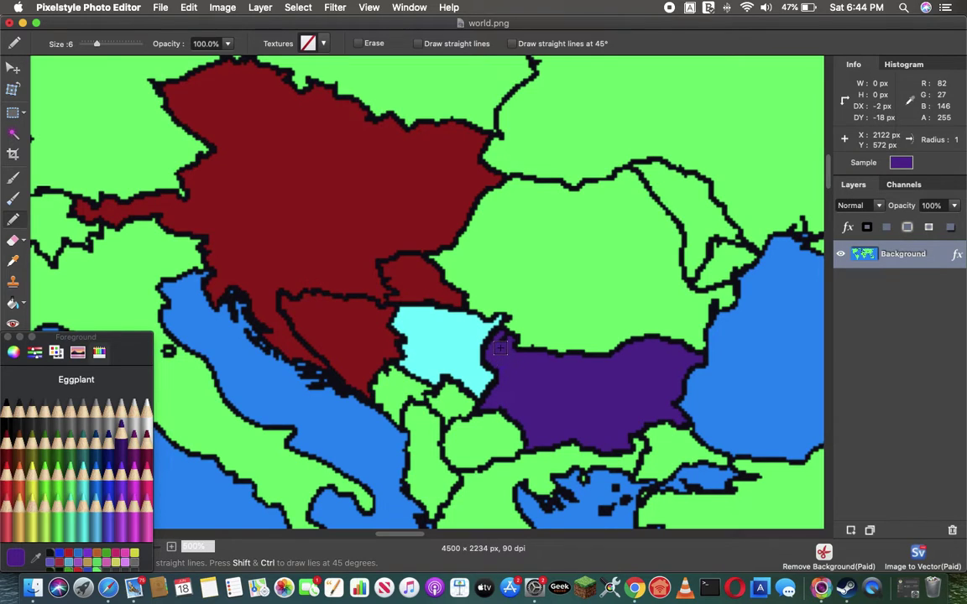
# Paint over the old borders around Bosnia and northern Serbia with Cayenne, and fill the remaining central Serbia with the saved red swatch.
pyautogui.keyDown('alt'); pyautogui.click(385, 341); pyautogui.keyUp('alt')
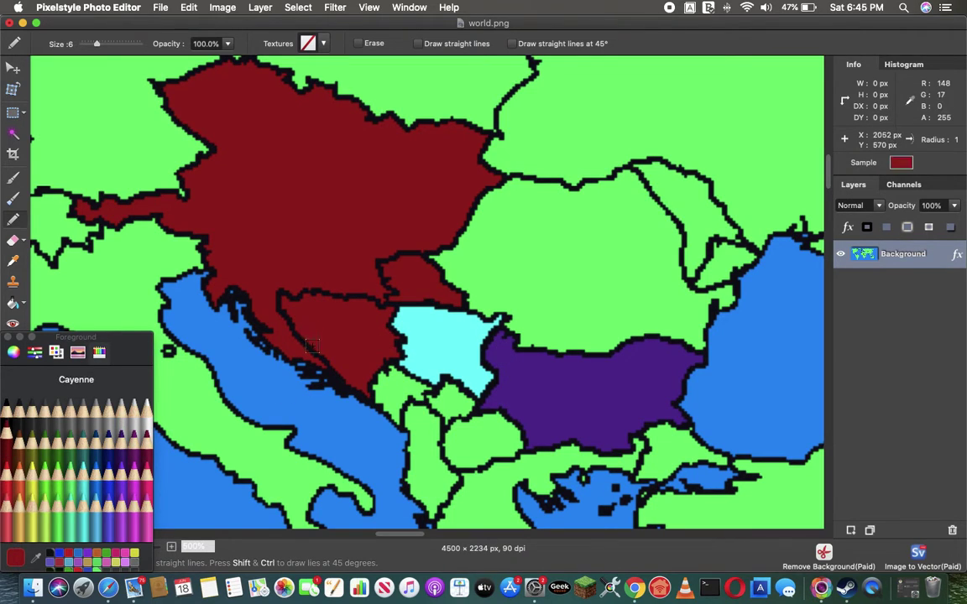
pyautogui.moveTo(312, 348); pyautogui.dragTo(327, 355)
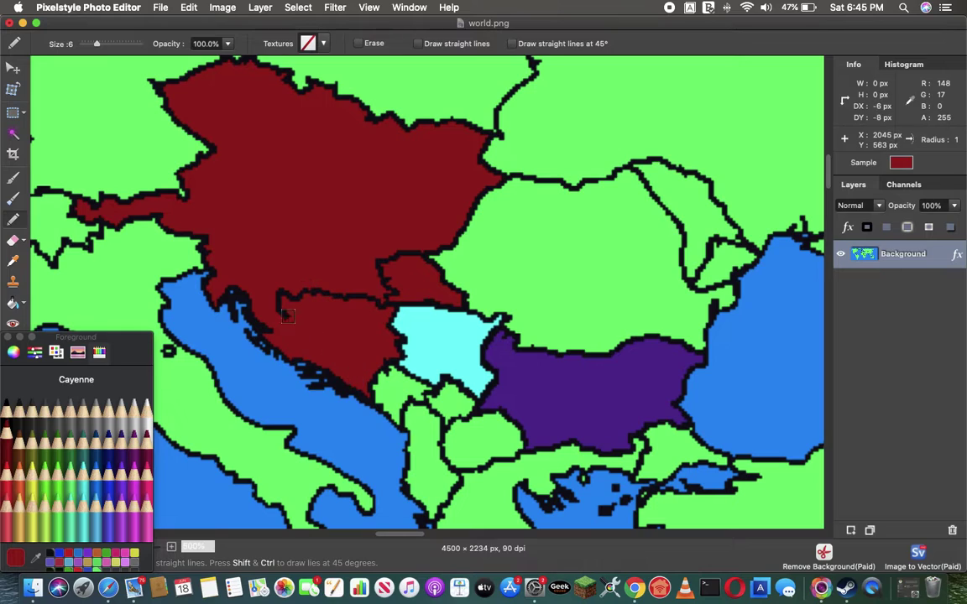
pyautogui.moveTo(279, 296); pyautogui.dragTo(383, 304)
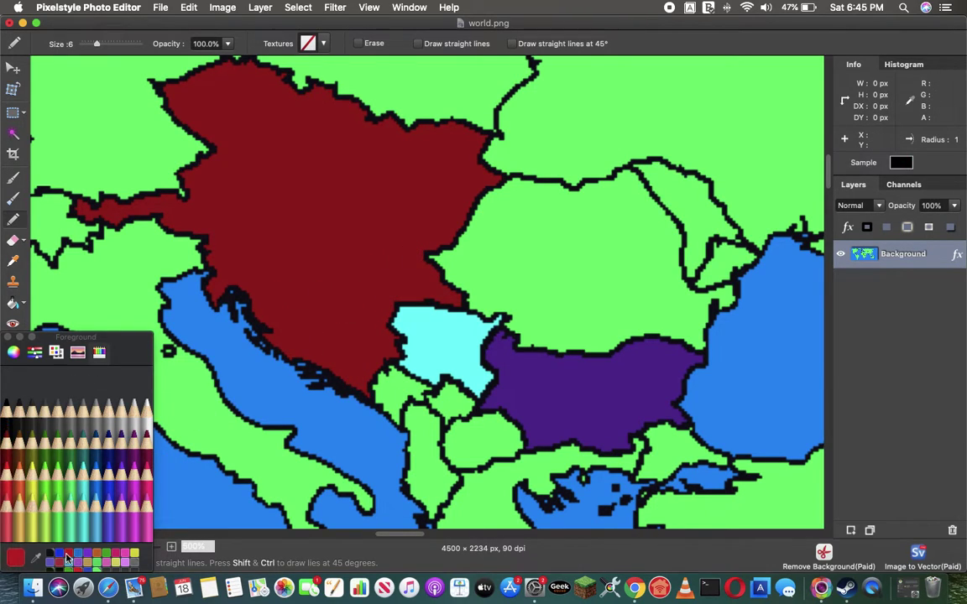
pyautogui.click(12, 303)
pyautogui.click(438, 332)
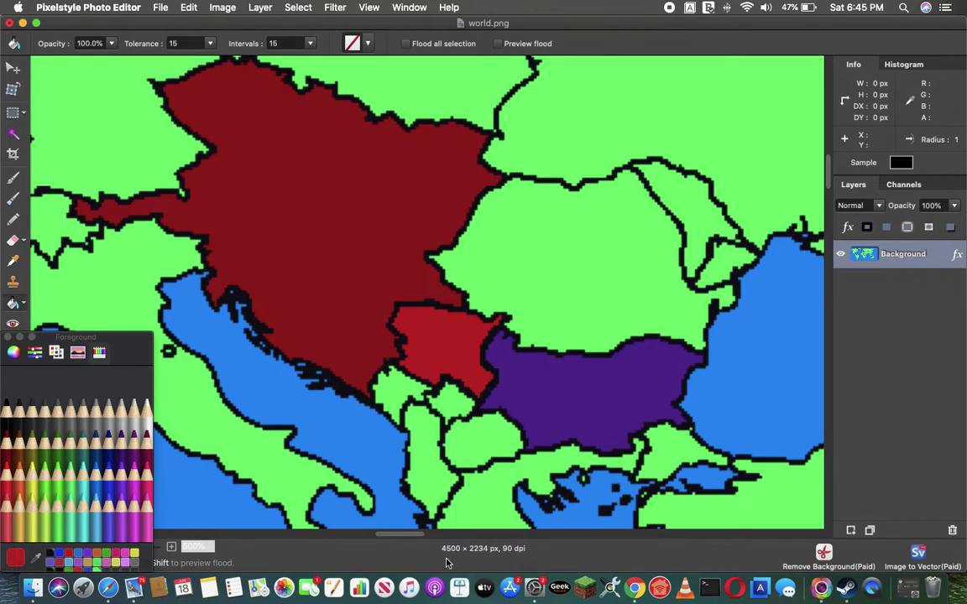
# Draw a black size 2 pencil border from Romania's southwestern corner eastwards and up to its northern border.
pyautogui.moveTo(418, 540); pyautogui.dragTo(437, 540)
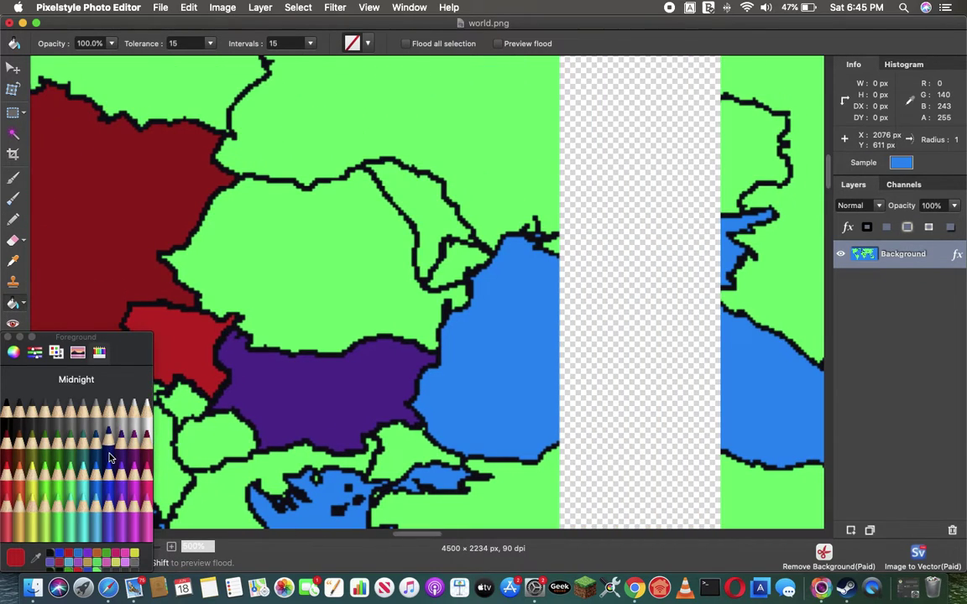
pyautogui.click(50, 553)
pyautogui.click(14, 219)
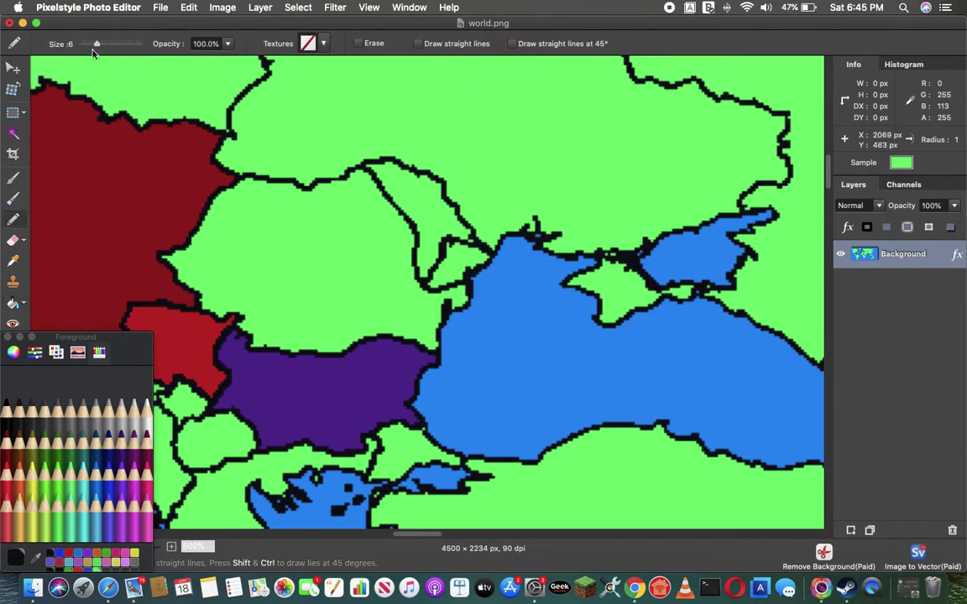
pyautogui.moveTo(83, 48); pyautogui.dragTo(86, 46)
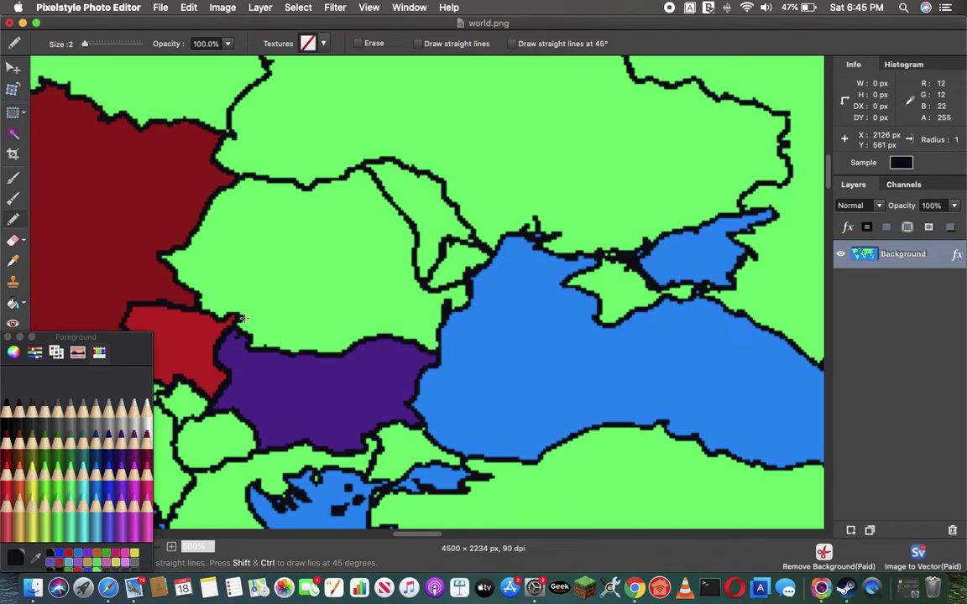
pyautogui.moveTo(241, 315); pyautogui.dragTo(250, 305)
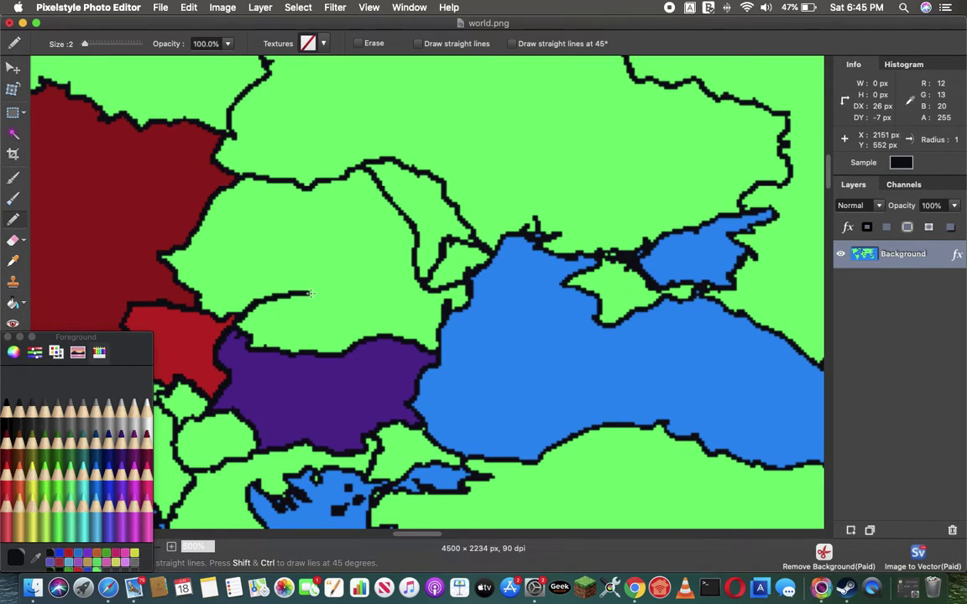
pyautogui.moveTo(352, 294)
pyautogui.mouseDown()
pyautogui.moveTo(375, 294)
pyautogui.moveTo(359, 232)
pyautogui.mouseUp()
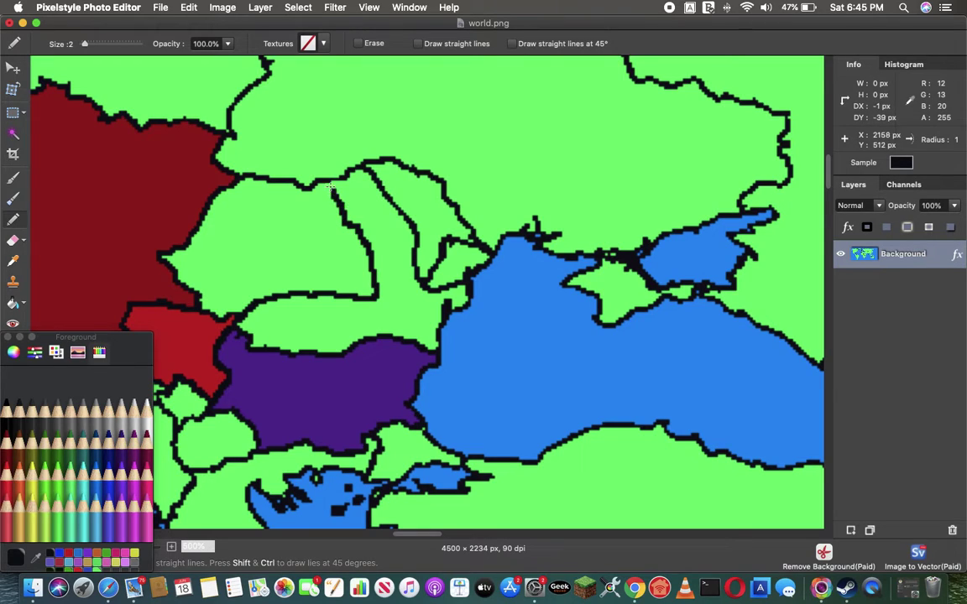
# Paint over the new border lines inside Romania with the sampled land green, using a size 8 pencil.
pyautogui.click(12, 260)
pyautogui.click(288, 259)
pyautogui.click(12, 219)
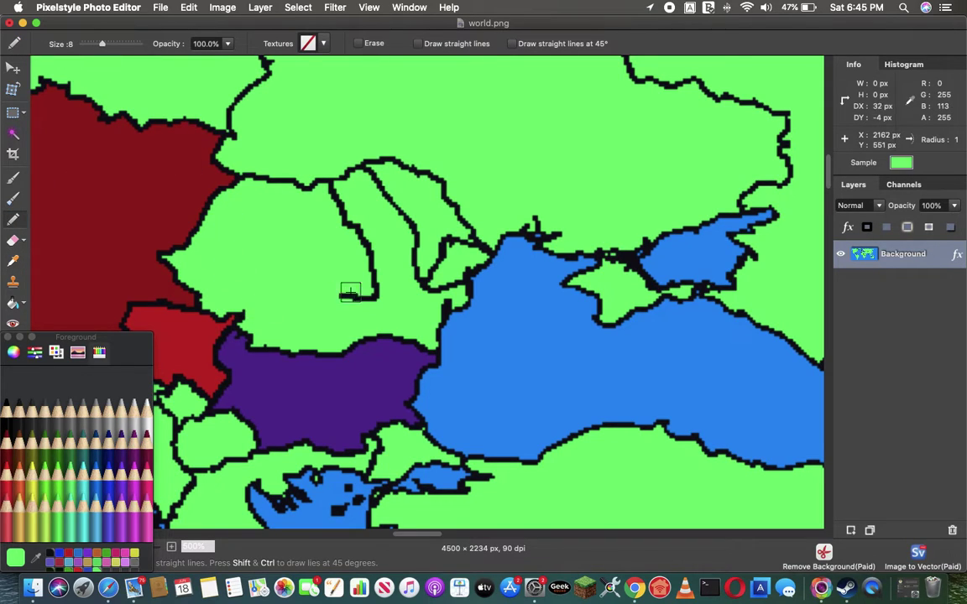
# Fill Romania with Midnight.
pyautogui.click(109, 436)
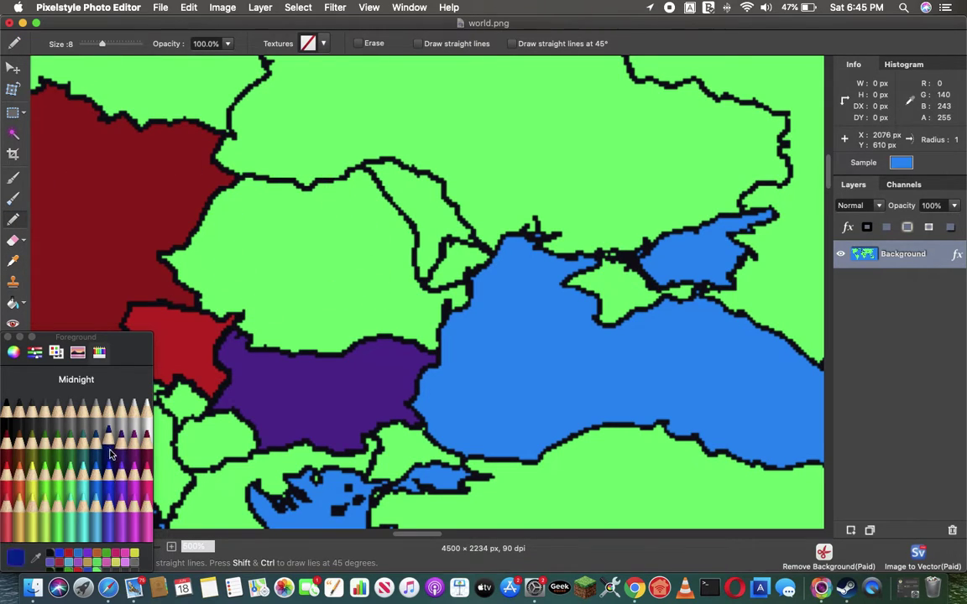
pyautogui.click(12, 304)
pyautogui.click(205, 259)
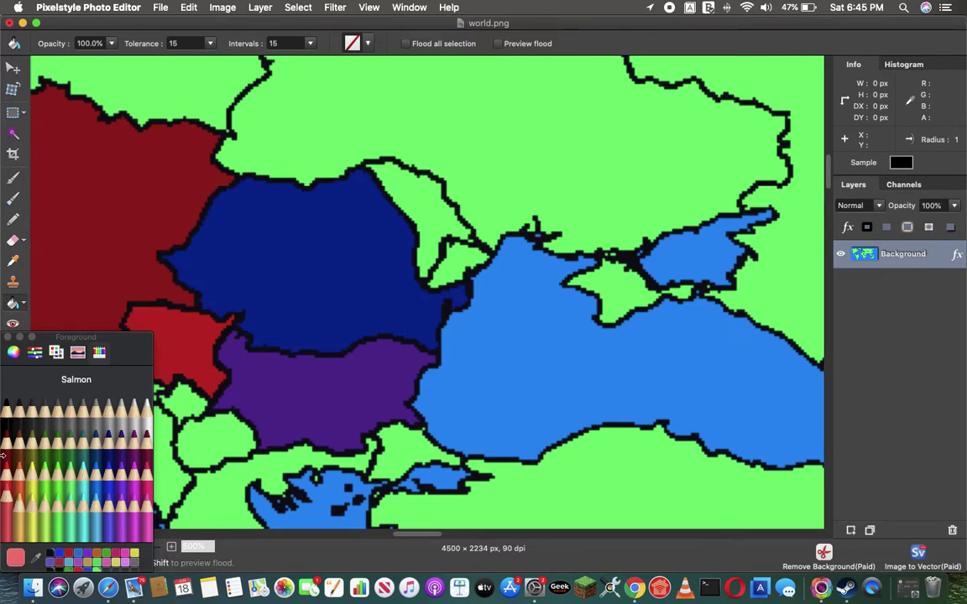
# Mark off Romania's western edge with a Salmon size 1 pencil line and fill it with Salmon.
pyautogui.click(14, 502)
pyautogui.click(18, 220)
pyautogui.moveTo(87, 46); pyautogui.dragTo(82, 44)
pyautogui.moveTo(225, 310)
pyautogui.mouseDown()
pyautogui.moveTo(237, 239)
pyautogui.moveTo(266, 182)
pyautogui.mouseUp()
pyautogui.click(12, 303)
pyautogui.click(199, 247)
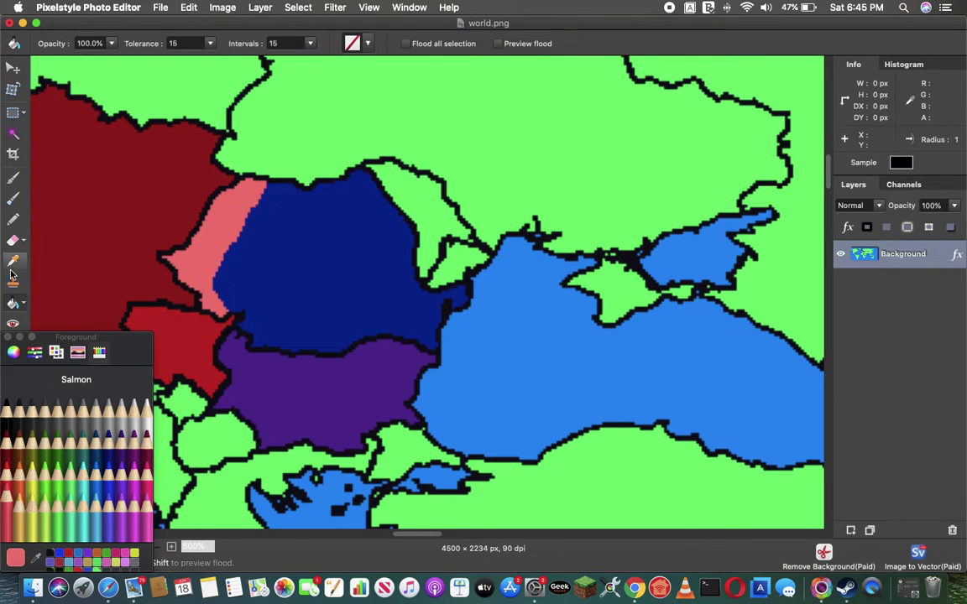
# Extend the Salmon area farther east into Romania with a pencil line and fill, and recolour the whole area with Maraschino.
pyautogui.click(12, 220)
pyautogui.moveTo(244, 308); pyautogui.dragTo(262, 280)
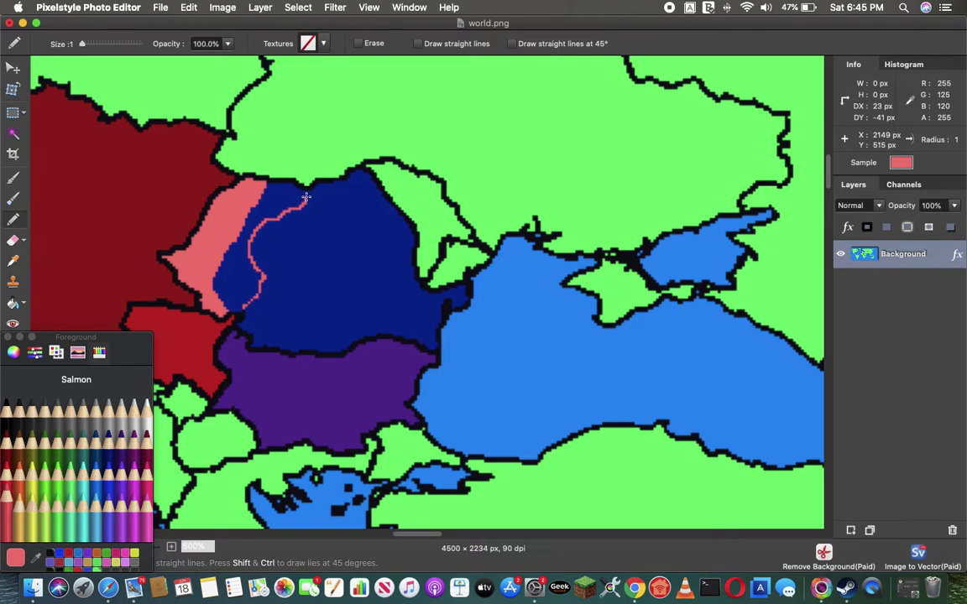
pyautogui.click(13, 278)
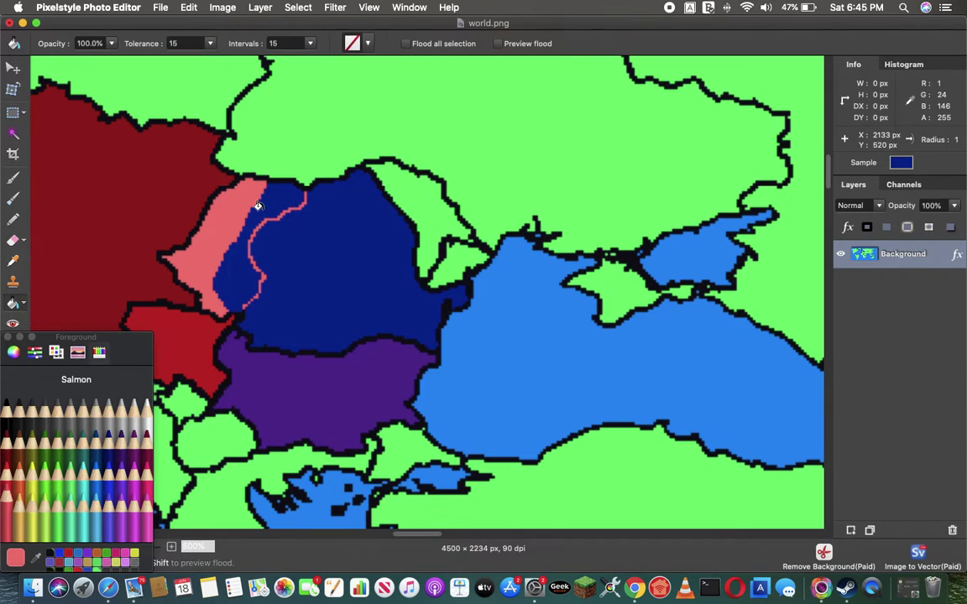
pyautogui.click(260, 218)
pyautogui.click(9, 453)
pyautogui.click(213, 260)
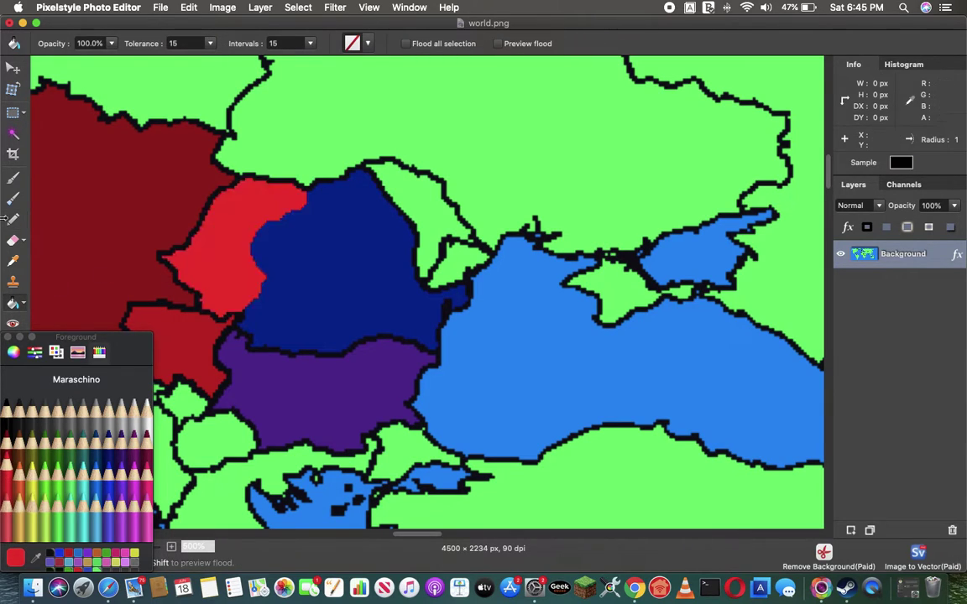
# Mark off Romania's southern border strip with Lavender pencil lines, extend it along the coast, and fill it with Lavender.
pyautogui.press('n')
pyautogui.click(121, 502)
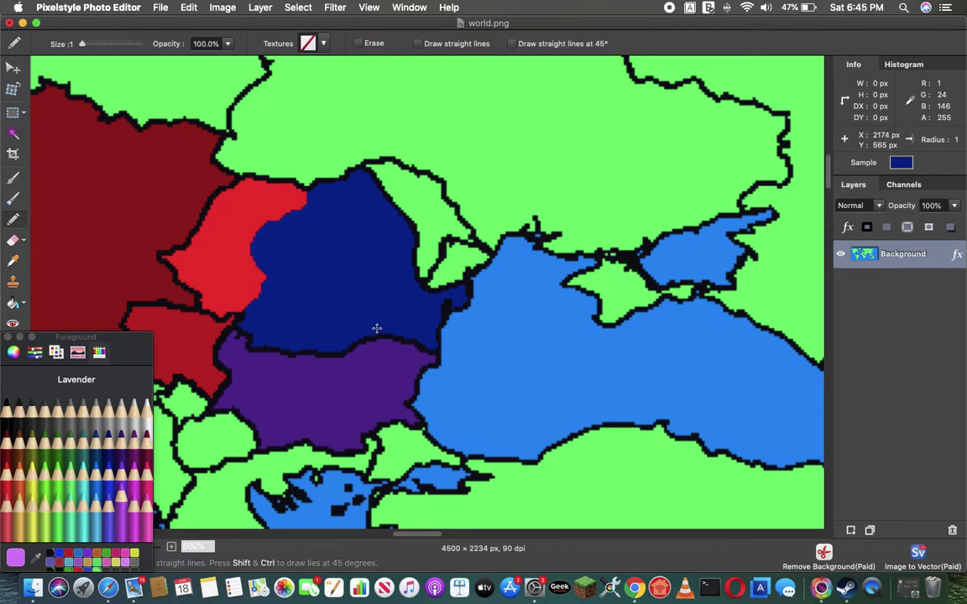
pyautogui.moveTo(319, 350); pyautogui.dragTo(345, 337)
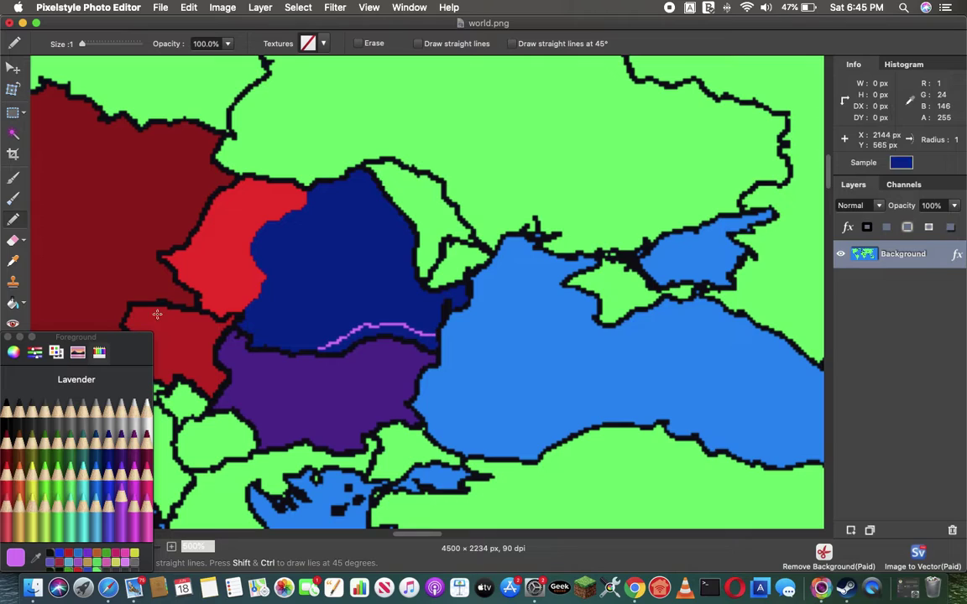
pyautogui.press('g')
pyautogui.click(382, 328)
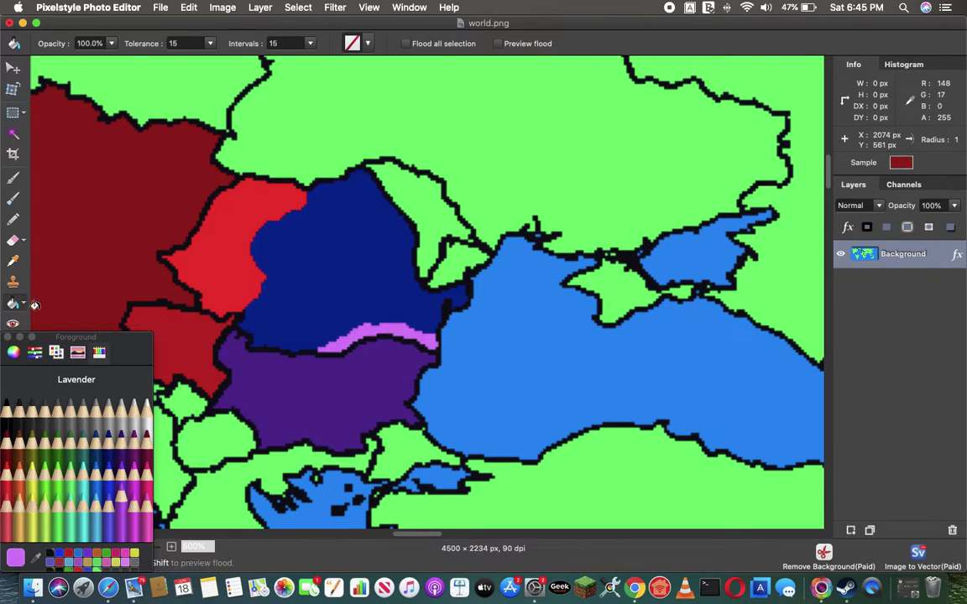
pyautogui.press('n')
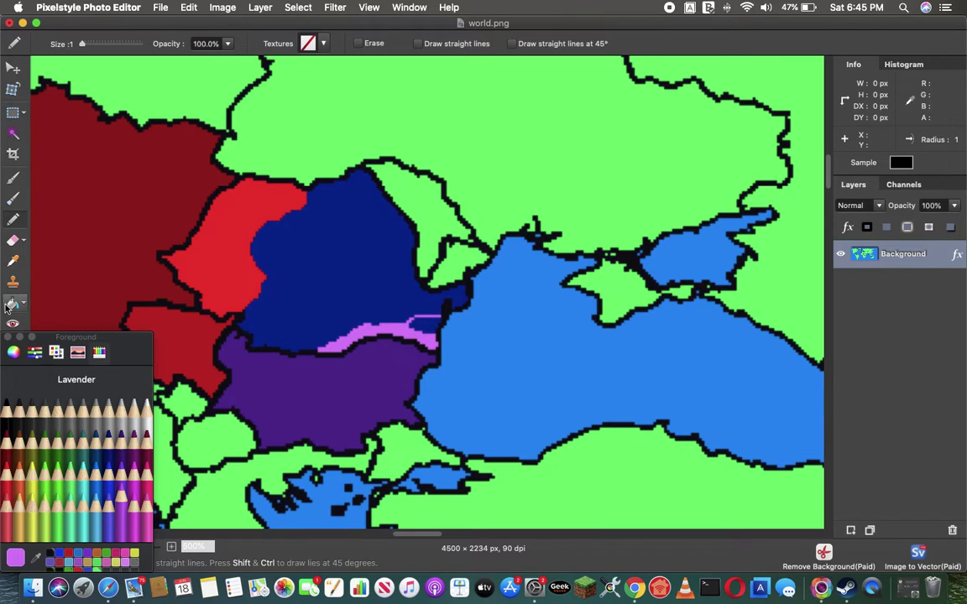
pyautogui.press('g')
pyautogui.click(445, 323)
# Draw a Salmon pencil line east of the Maraschino area in Romania and fill the strip between them with Salmon.
pyautogui.click(7, 437)
pyautogui.click(6, 499)
pyautogui.click(23, 218)
pyautogui.moveTo(247, 316); pyautogui.dragTo(274, 307)
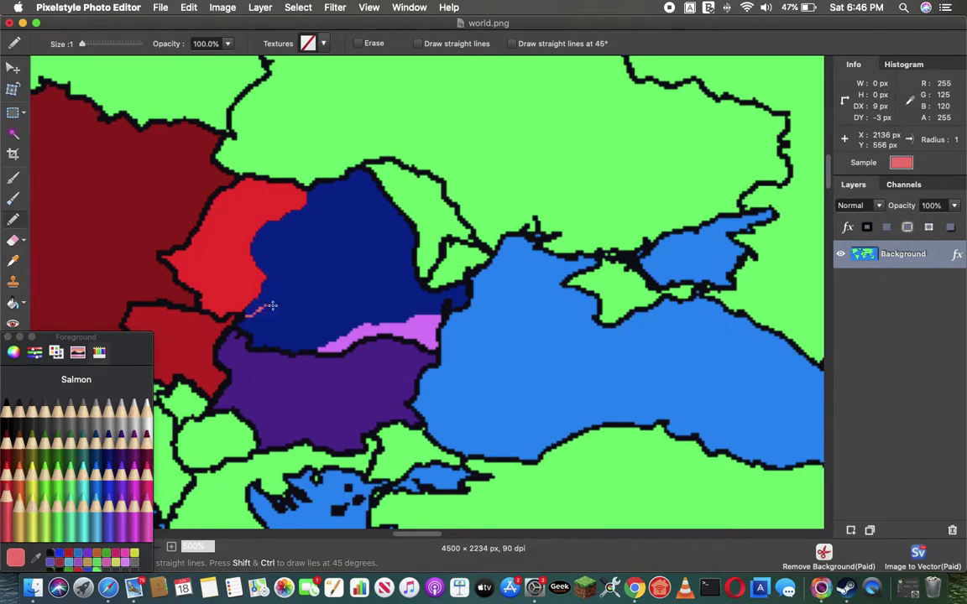
pyautogui.moveTo(280, 271); pyautogui.dragTo(309, 232)
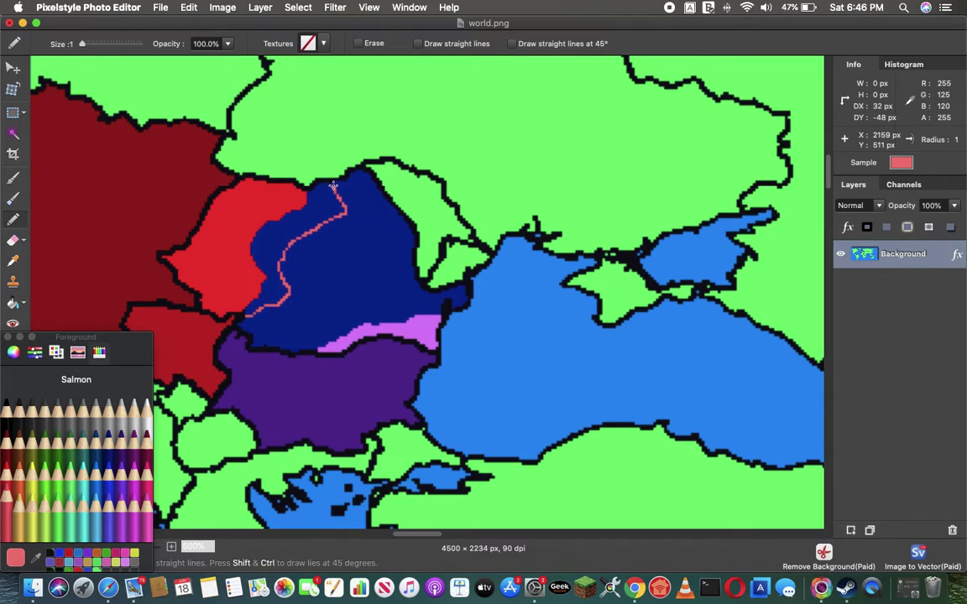
pyautogui.click(12, 302)
pyautogui.click(283, 223)
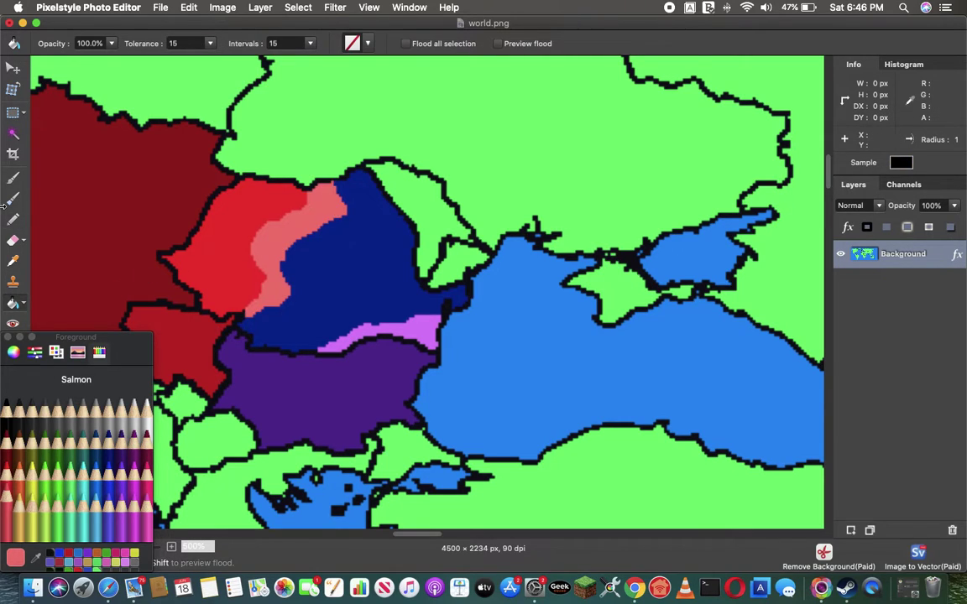
# Extend the Salmon area farther into central Romania with a pencil line and fill, and recolour it with Maraschino.
pyautogui.click(13, 218)
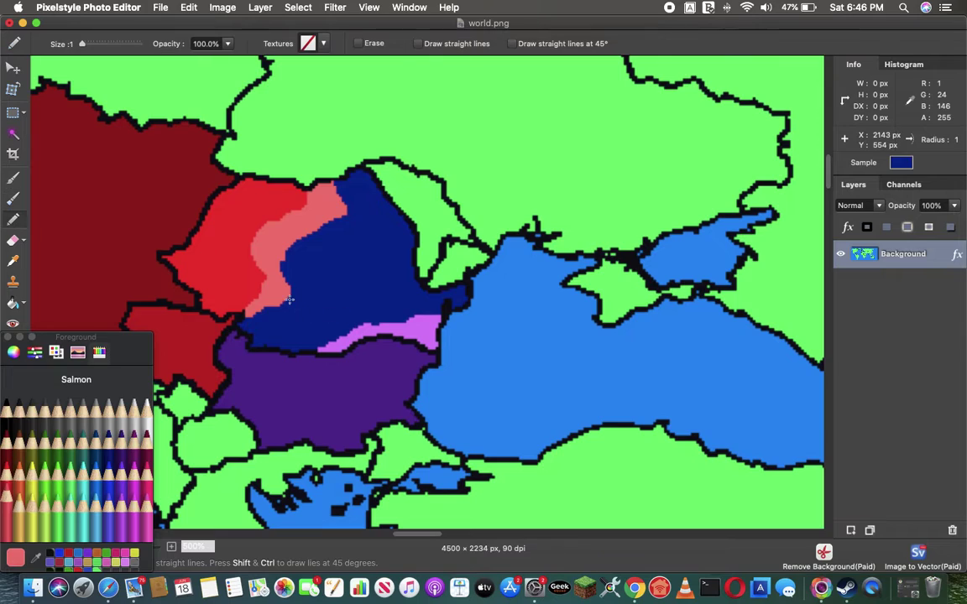
pyautogui.moveTo(288, 299)
pyautogui.mouseDown()
pyautogui.moveTo(356, 283)
pyautogui.moveTo(361, 225)
pyautogui.moveTo(346, 214)
pyautogui.mouseUp()
pyautogui.click(12, 302)
pyautogui.click(302, 267)
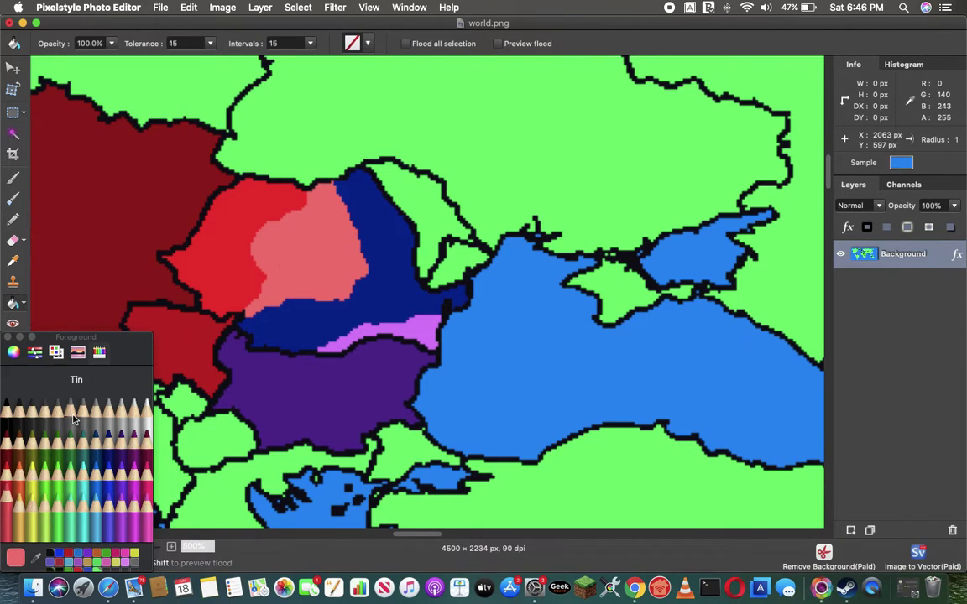
pyautogui.click(5, 457)
pyautogui.click(286, 244)
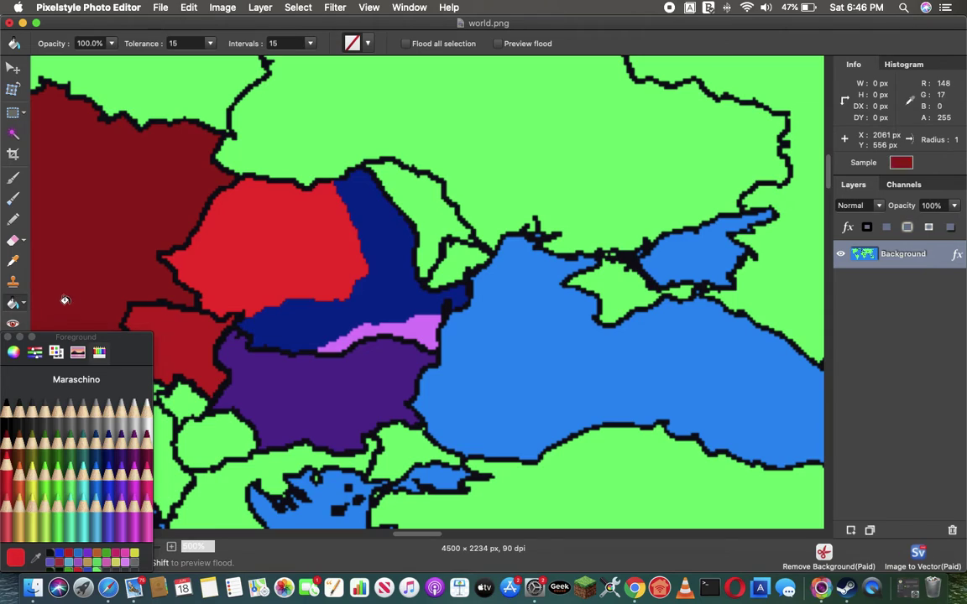
# Draw a Lavender pencil line north to Romania's border and fill the southeastern coastal corner with Lavender.
pyautogui.click(13, 220)
pyautogui.click(121, 502)
pyautogui.moveTo(411, 316); pyautogui.dragTo(418, 290)
pyautogui.click(12, 303)
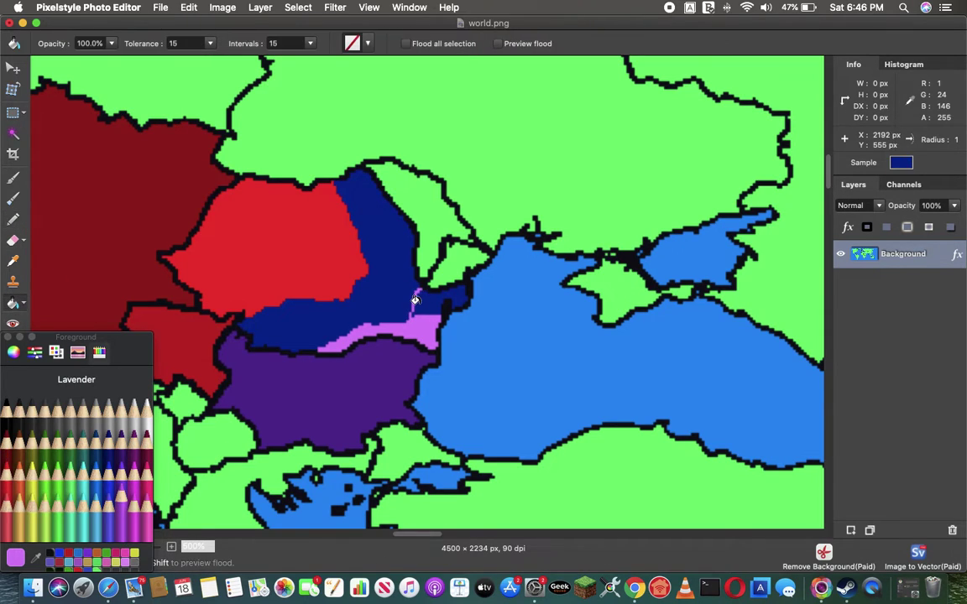
pyautogui.click(436, 299)
# Recolour all of Romania, including the Midnight, Maraschino and Lavender areas, with Ice.
pyautogui.click(84, 502)
pyautogui.click(366, 286)
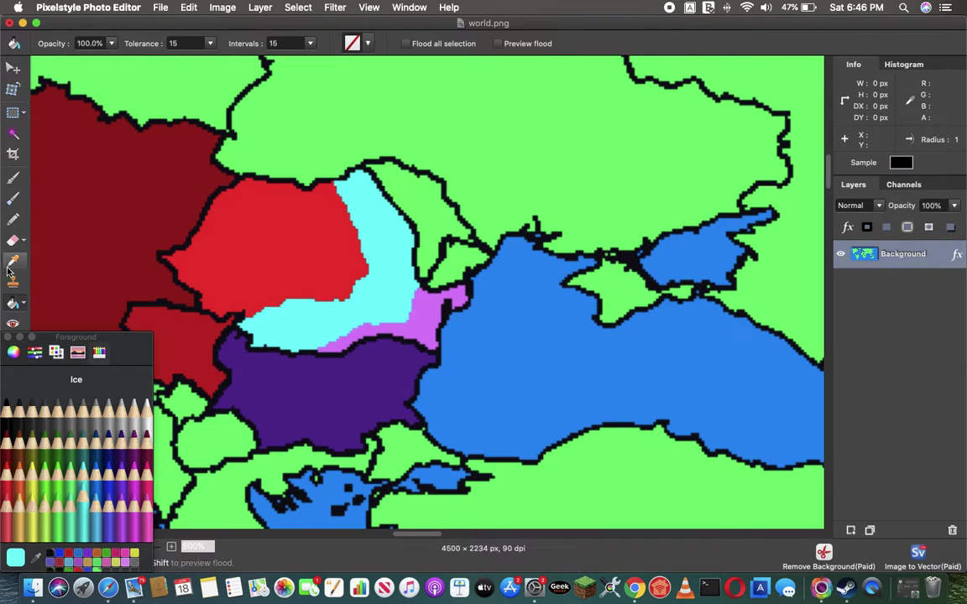
pyautogui.click(277, 235)
pyautogui.click(326, 351)
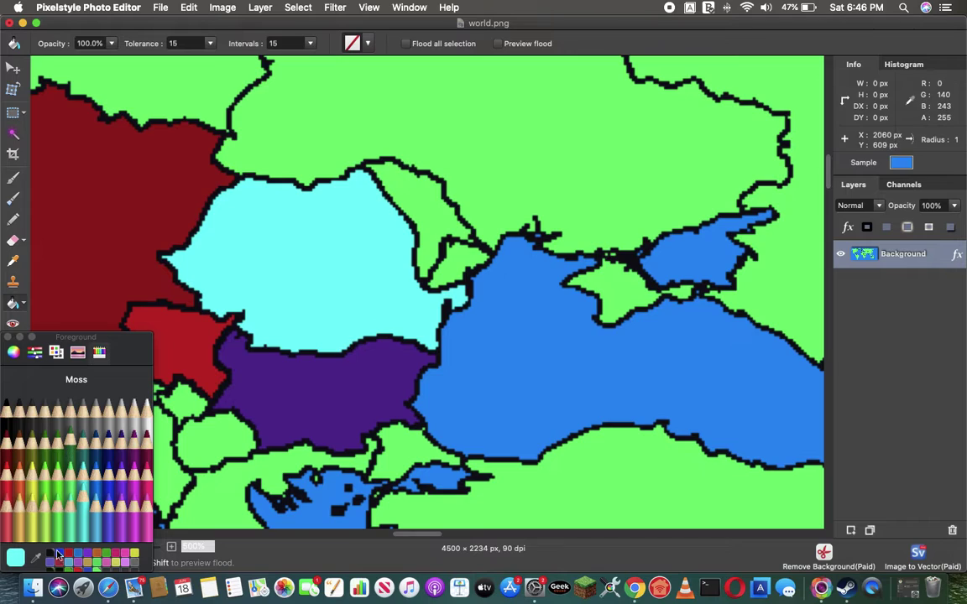
# Draw black partition borders across Romania with a size 2 pencil, separating northwestern, northeastern, south-central and southeastern parts.
pyautogui.click(50, 499)
pyautogui.click(13, 218)
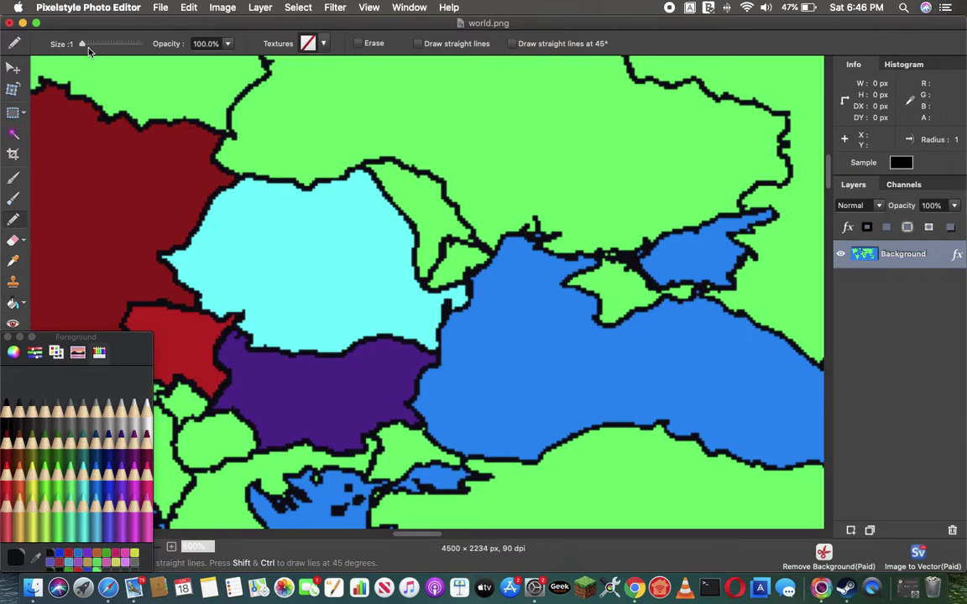
pyautogui.click(81, 43)
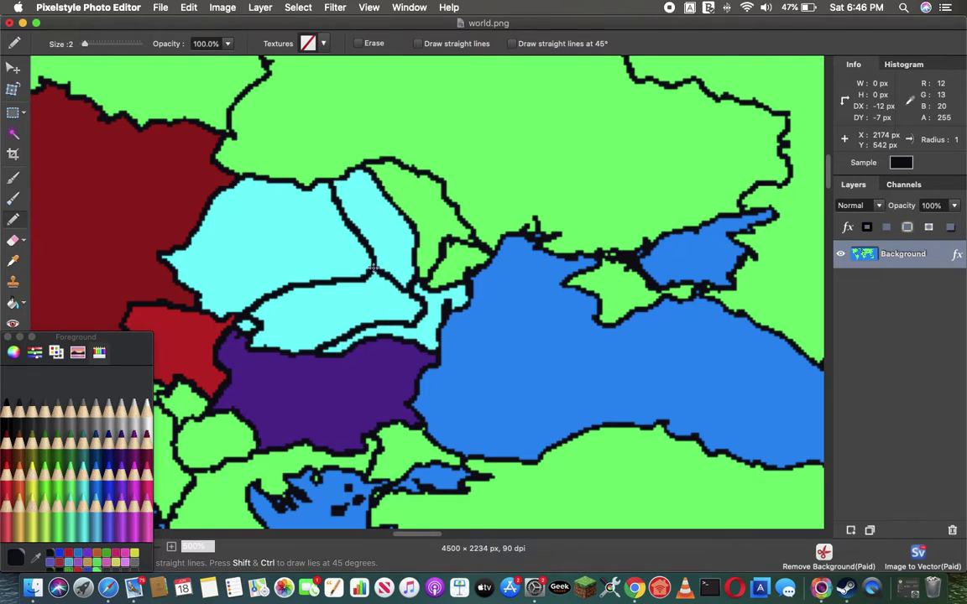
# Fill northeastern Romania with the sampled land green and paint over its old border with Moldova using a size 7 pencil.
pyautogui.press('i')
pyautogui.click(442, 221)
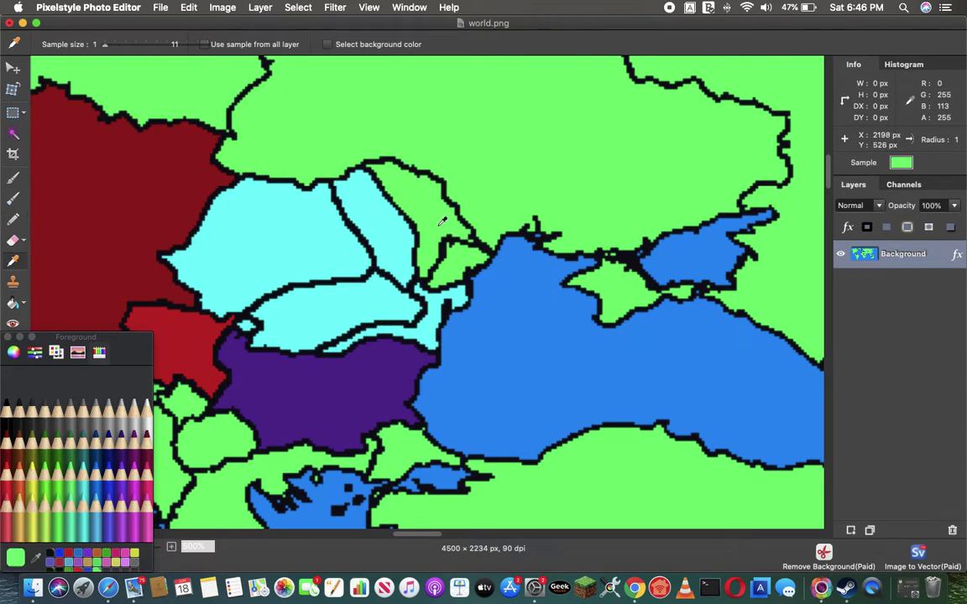
pyautogui.click(13, 302)
pyautogui.click(388, 229)
pyautogui.click(6, 225)
pyautogui.click(9, 221)
pyautogui.moveTo(95, 48); pyautogui.dragTo(100, 47)
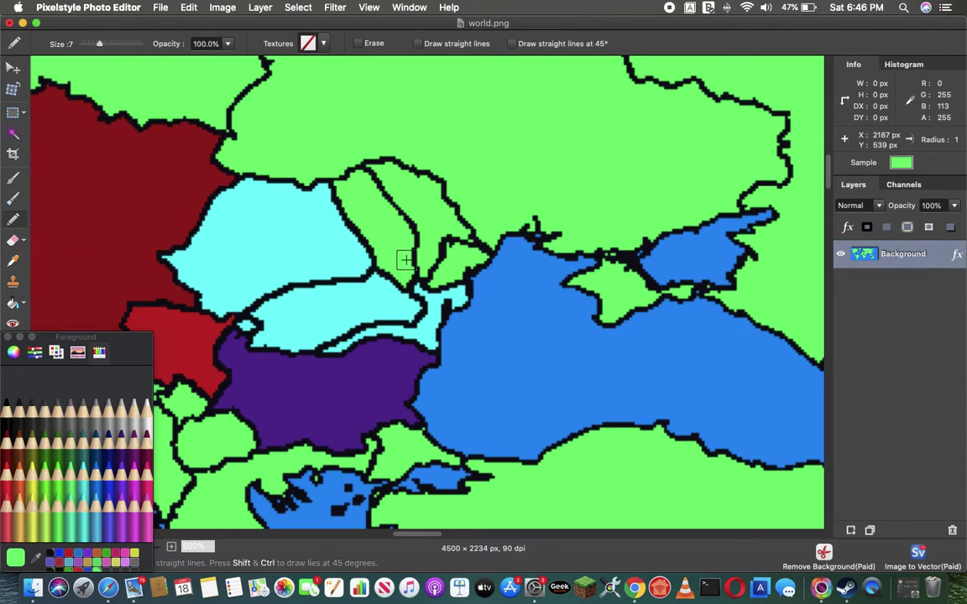
pyautogui.moveTo(415, 262); pyautogui.dragTo(384, 186)
# Fill northwestern Romania with Cayenne and the small pocket at its southwestern tip with Eggplant.
pyautogui.click(6, 438)
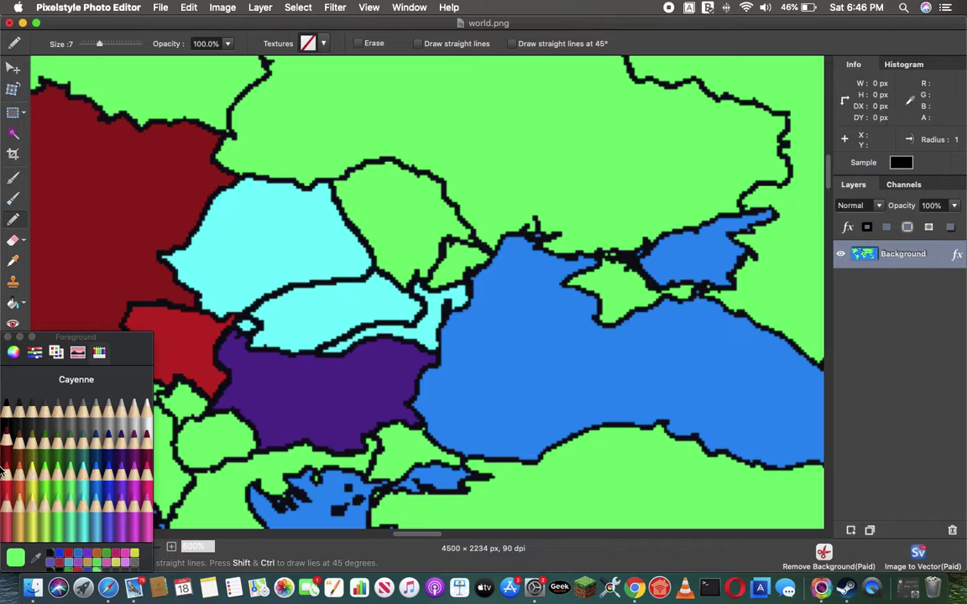
pyautogui.press('g')
pyautogui.click(221, 283)
pyautogui.click(120, 437)
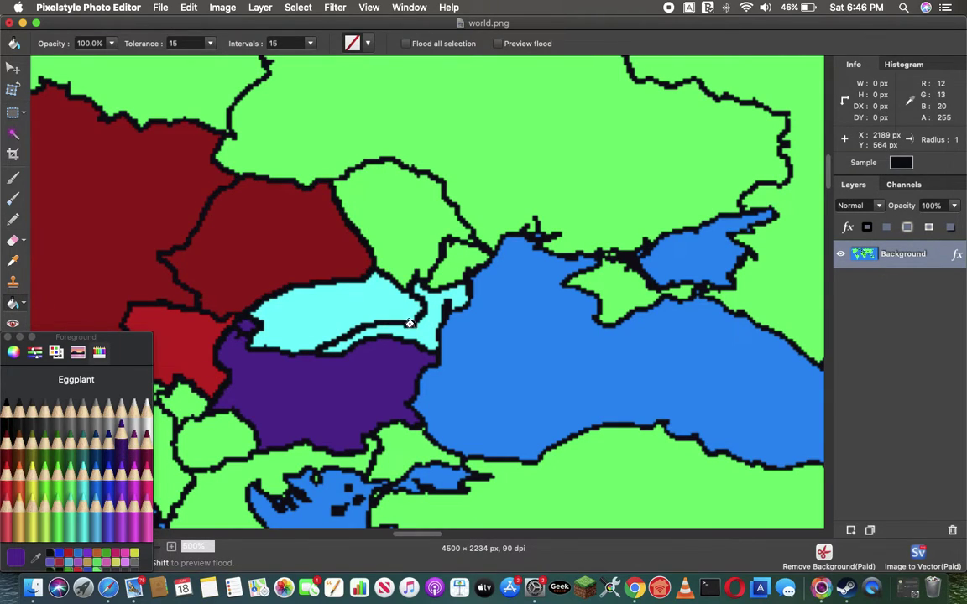
pyautogui.click(409, 323)
pyautogui.click(222, 7)
pyautogui.click(194, 23)
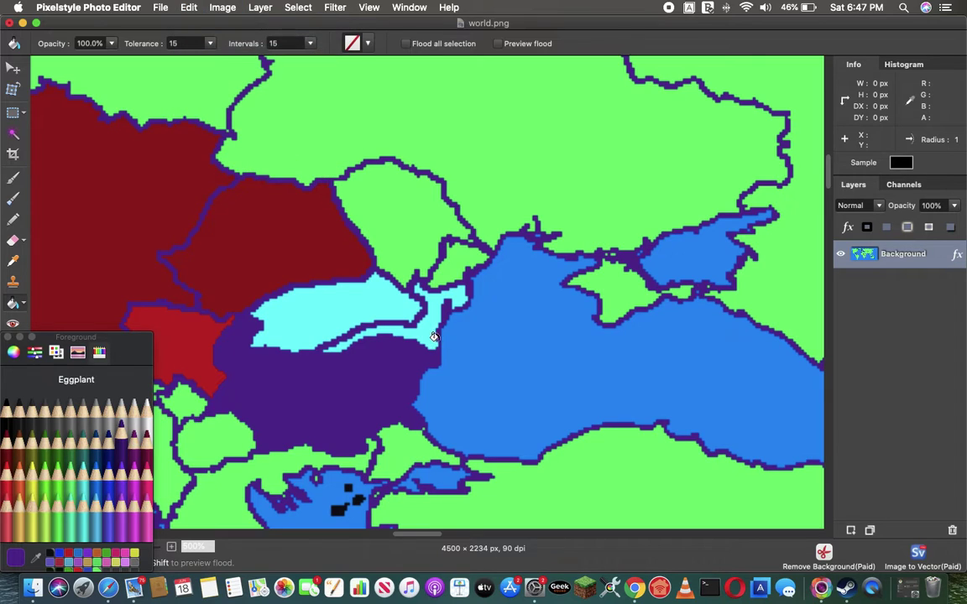
pyautogui.hotkey('ctrl', 'z')
# Fill Romania's southeastern strip with Eggplant and the south-central part with the same red as Serbia.
pyautogui.click(431, 334)
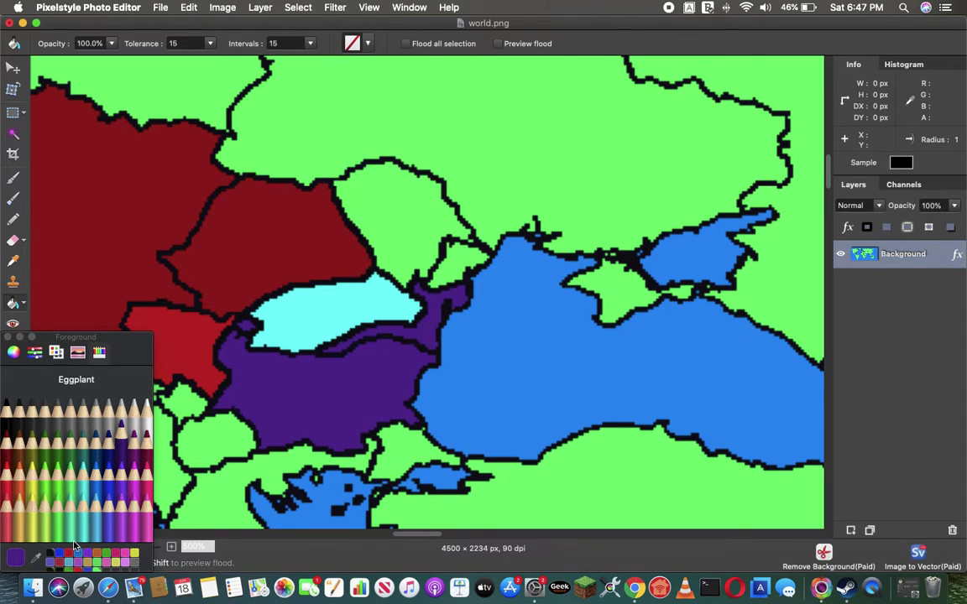
pyautogui.click(14, 502)
pyautogui.click(295, 329)
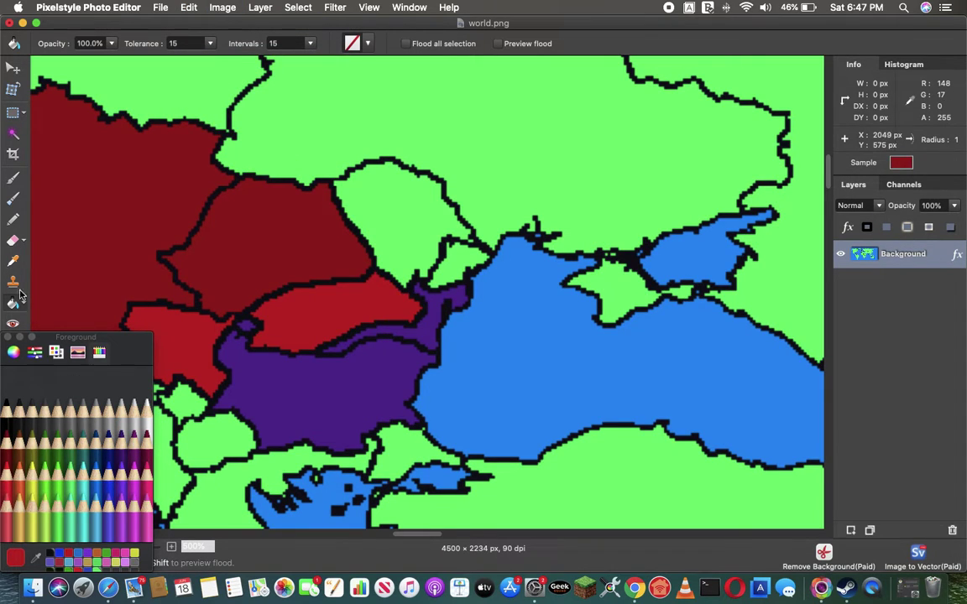
# Paint over Bulgaria's old borders with the southeastern strip and the small western pocket in Eggplant, using size 7 and size 2 pencils.
pyautogui.click(13, 219)
pyautogui.click(120, 426)
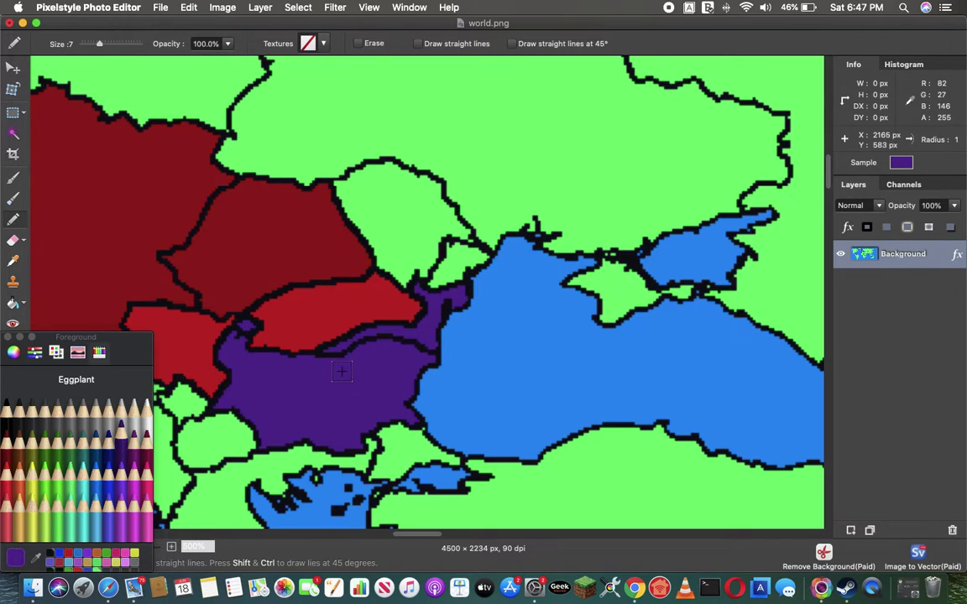
pyautogui.moveTo(330, 361); pyautogui.dragTo(410, 344)
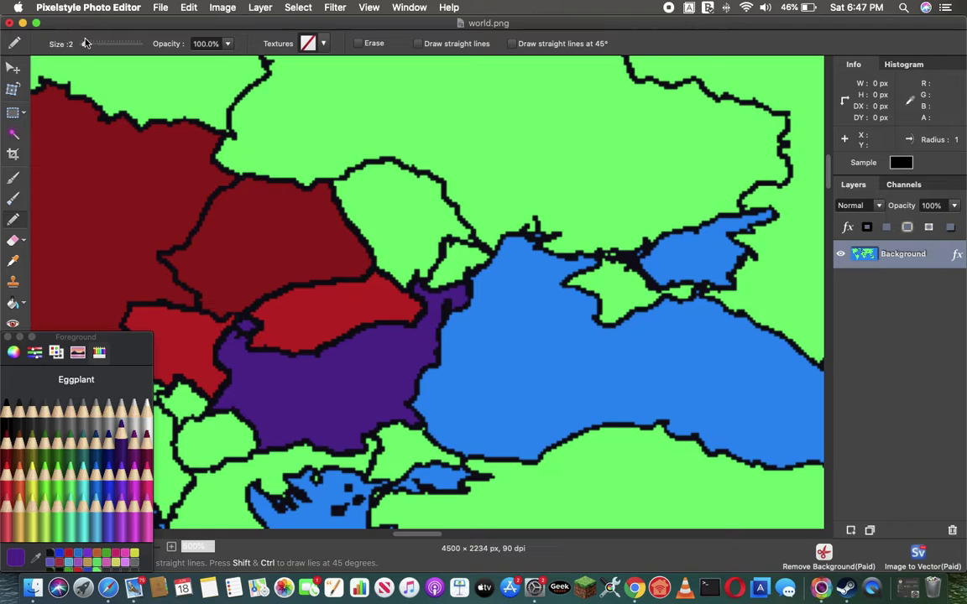
pyautogui.moveTo(85, 42); pyautogui.dragTo(91, 43)
pyautogui.moveTo(240, 332); pyautogui.dragTo(241, 329)
# Try a black size 2 pencil border across western Ukraine from Romania's northern edge, and undo its strokes.
pyautogui.scroll(3, 819, 181)
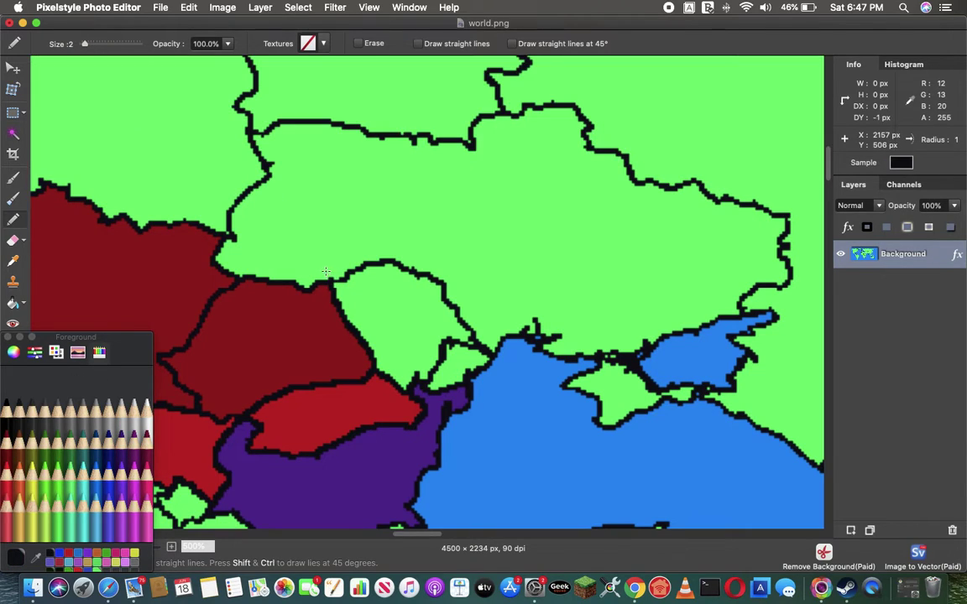
pyautogui.moveTo(333, 283); pyautogui.dragTo(322, 245)
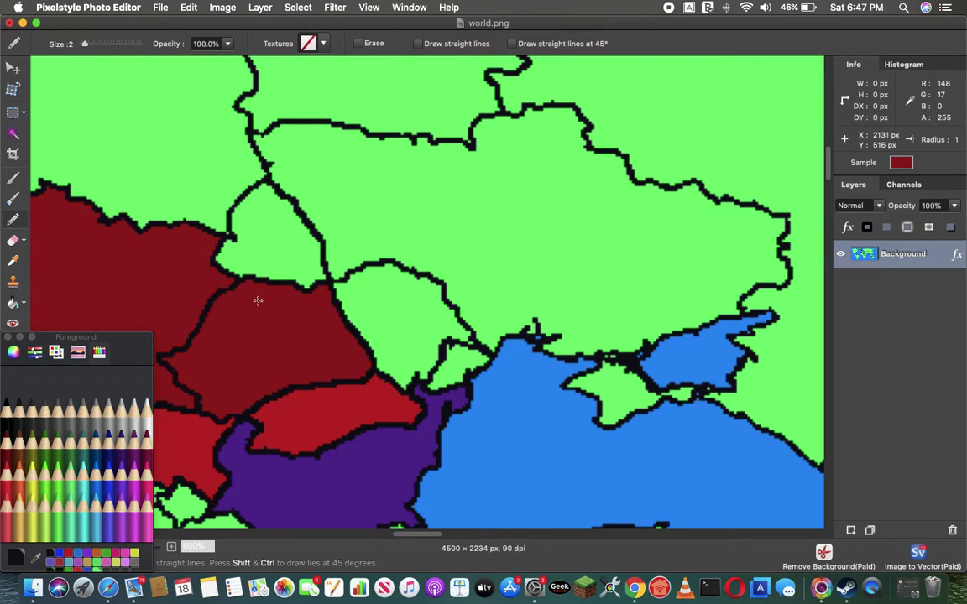
pyautogui.click(189, 7)
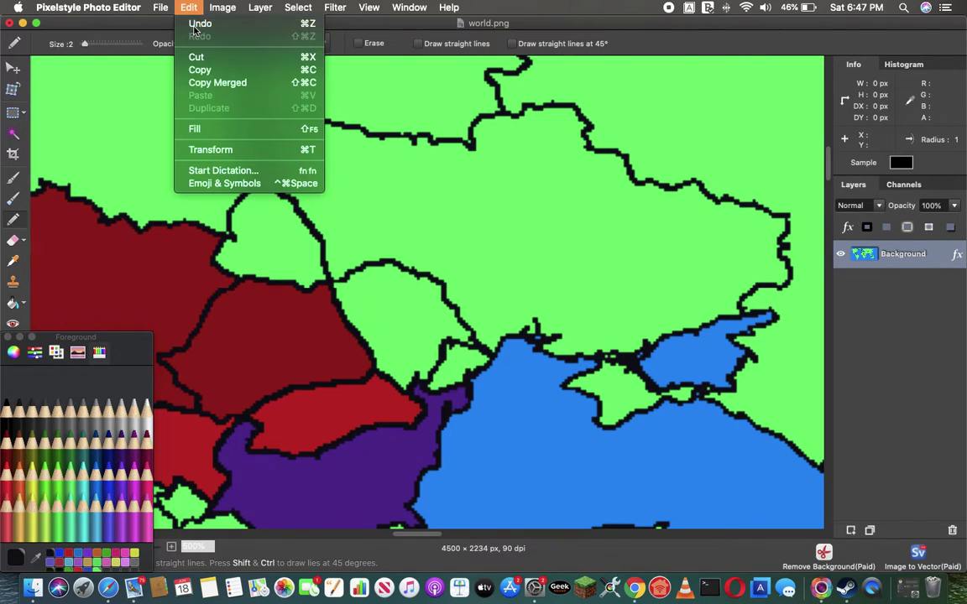
pyautogui.click(193, 31)
pyautogui.click(188, 7)
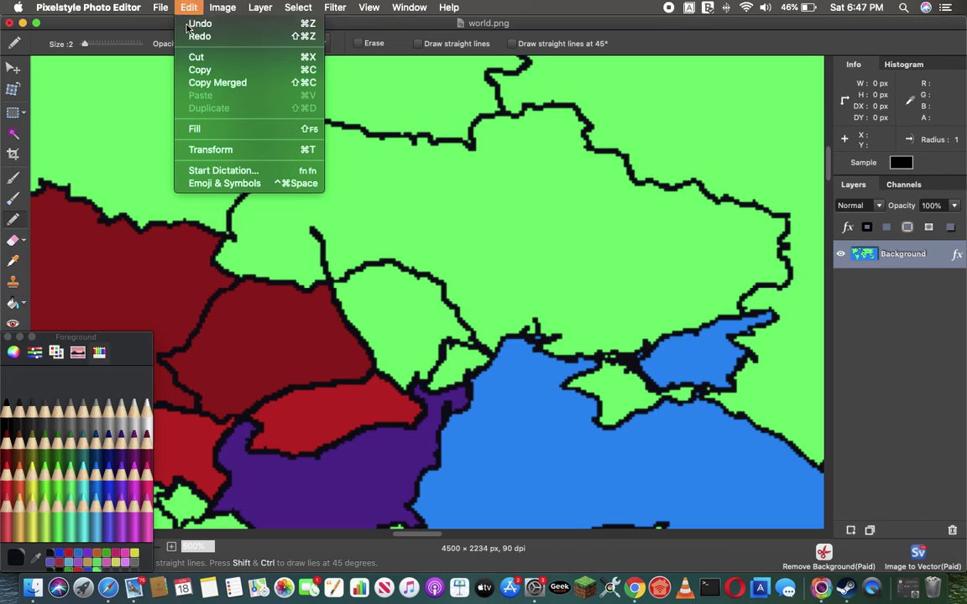
pyautogui.click(191, 19)
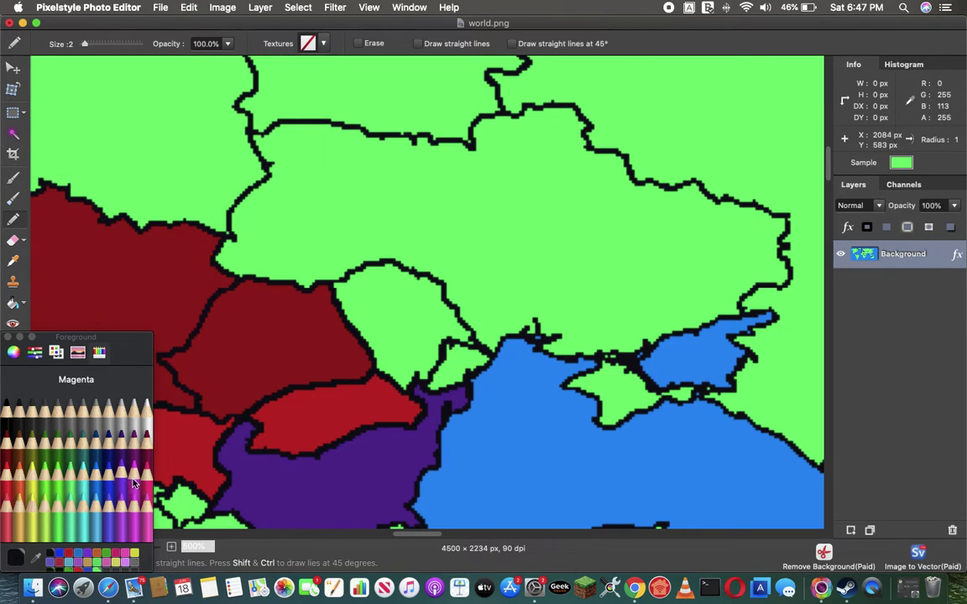
# Try a Sea Foam pencil line across southeastern Ukraine from the Black Sea coast, and undo its strokes.
pyautogui.click(62, 467)
pyautogui.click(71, 460)
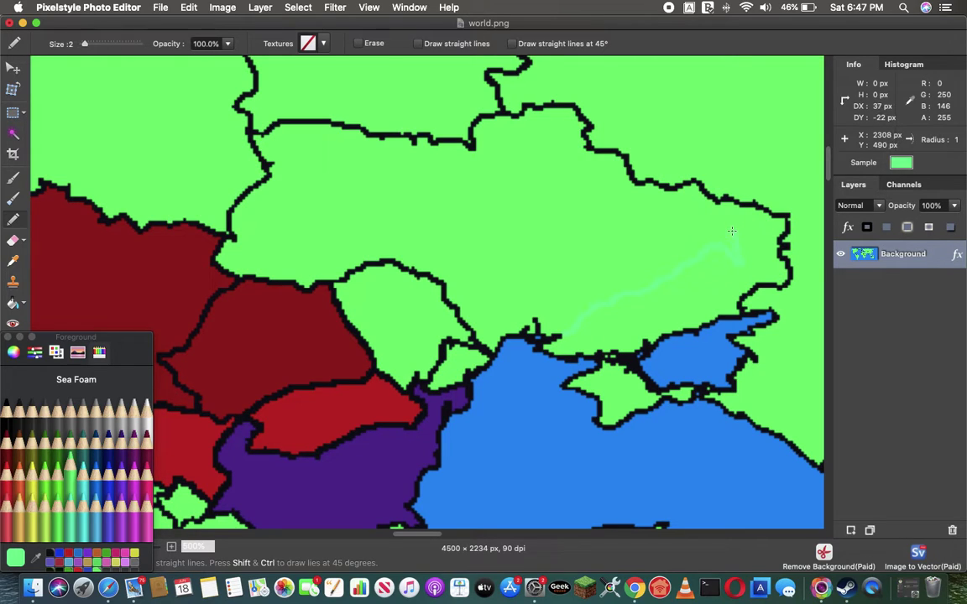
pyautogui.click(190, 9)
pyautogui.click(194, 25)
pyautogui.click(192, 14)
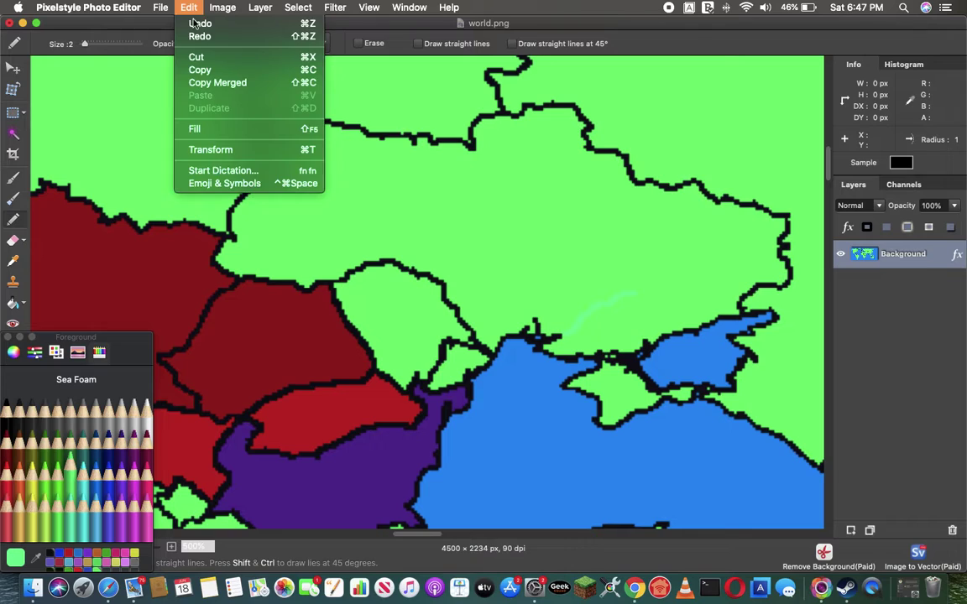
pyautogui.click(194, 20)
# Fill Ukraine and its separate coastal area south of Moldova with Midnight.
pyautogui.moveTo(88, 44); pyautogui.dragTo(82, 45)
pyautogui.click(109, 441)
pyautogui.click(436, 225)
pyautogui.click(15, 305)
pyautogui.click(300, 223)
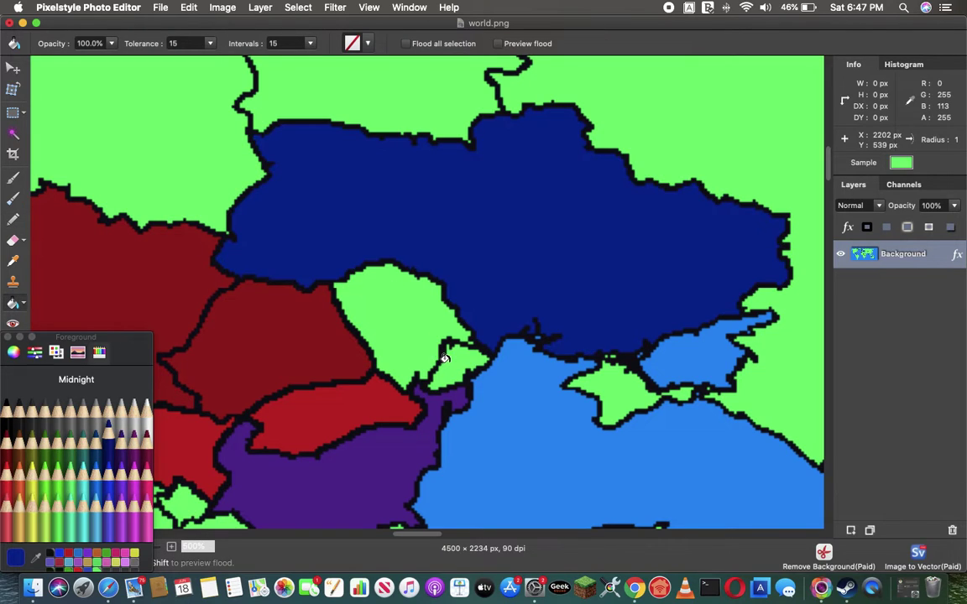
pyautogui.click(446, 357)
# Paint over the old border between Austria-Hungary and annexed northwestern Romania in Cayenne, using a size 3 pencil.
pyautogui.click(7, 436)
pyautogui.click(7, 336)
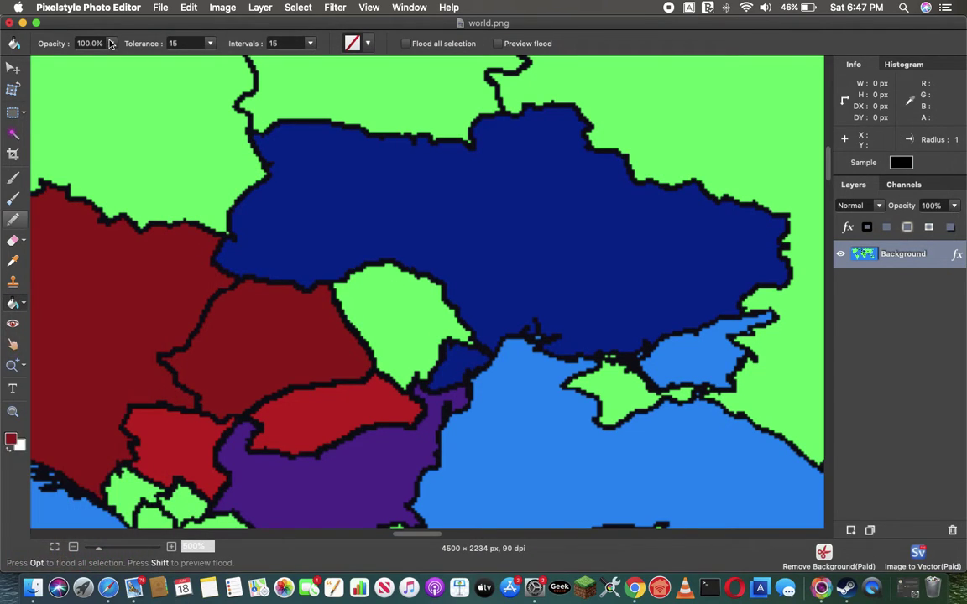
pyautogui.click(12, 219)
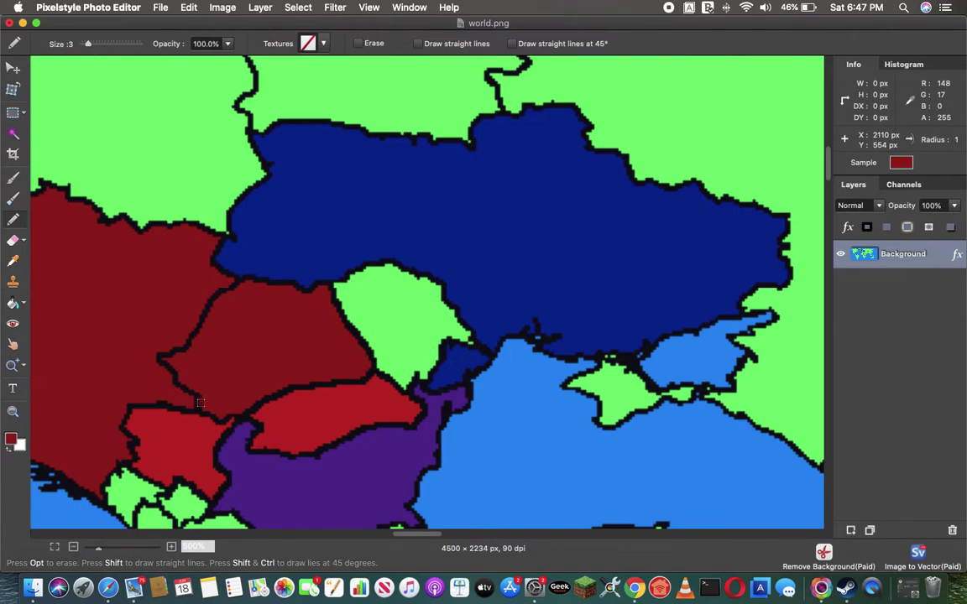
pyautogui.moveTo(200, 403)
pyautogui.mouseDown()
pyautogui.moveTo(165, 360)
pyautogui.moveTo(202, 393)
pyautogui.mouseUp()
pyautogui.moveTo(188, 342); pyautogui.dragTo(212, 299)
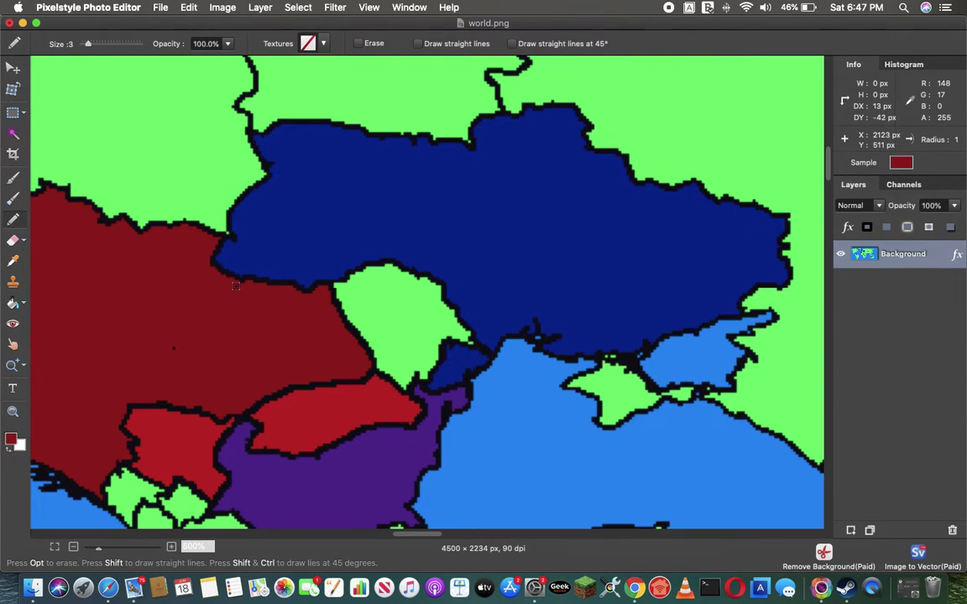
# Fill Russia, Crimea and Crimea's small eastern peninsula with Asparagus.
pyautogui.click(10, 438)
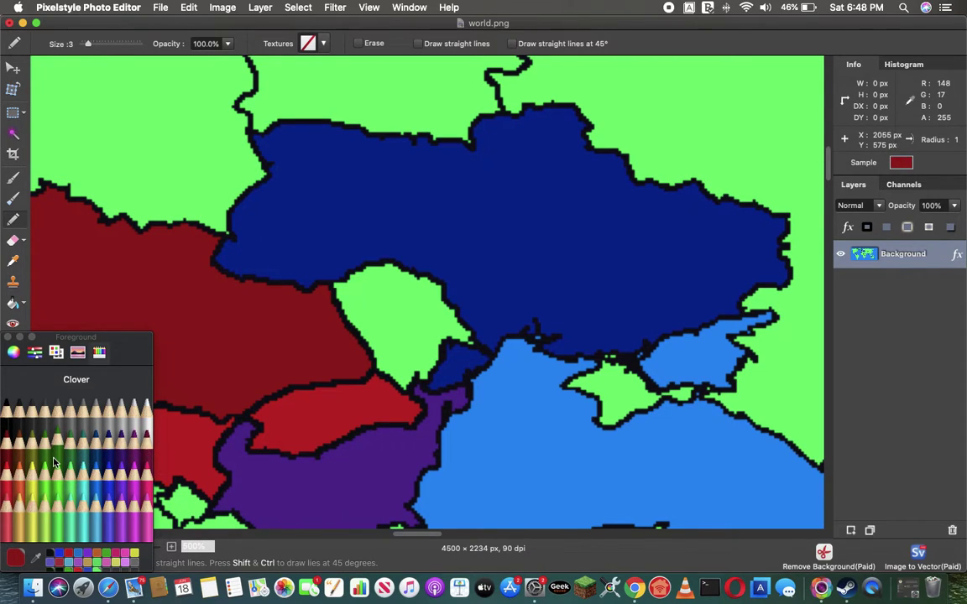
pyautogui.click(32, 459)
pyautogui.click(13, 303)
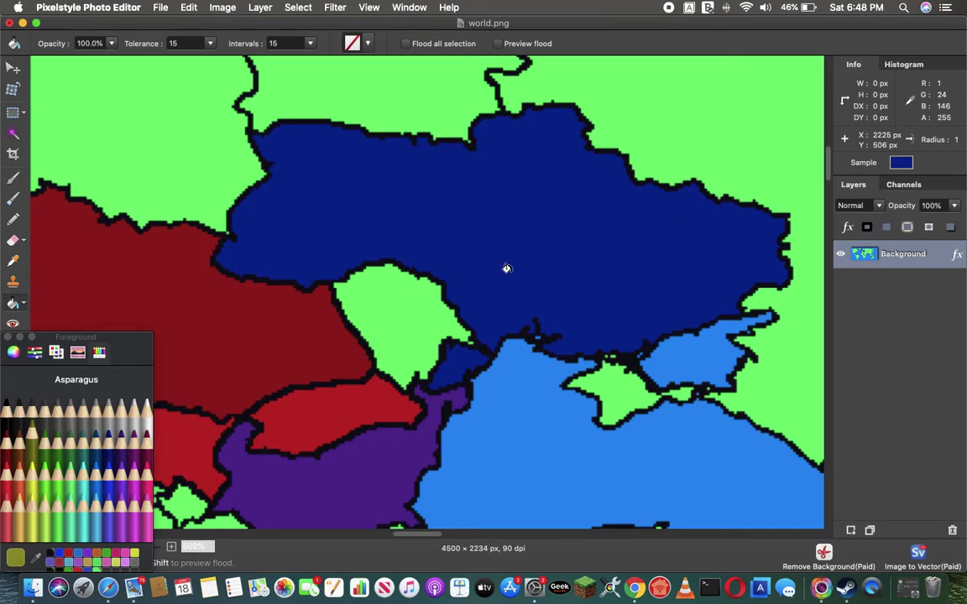
pyautogui.click(617, 387)
pyautogui.click(674, 394)
pyautogui.click(786, 393)
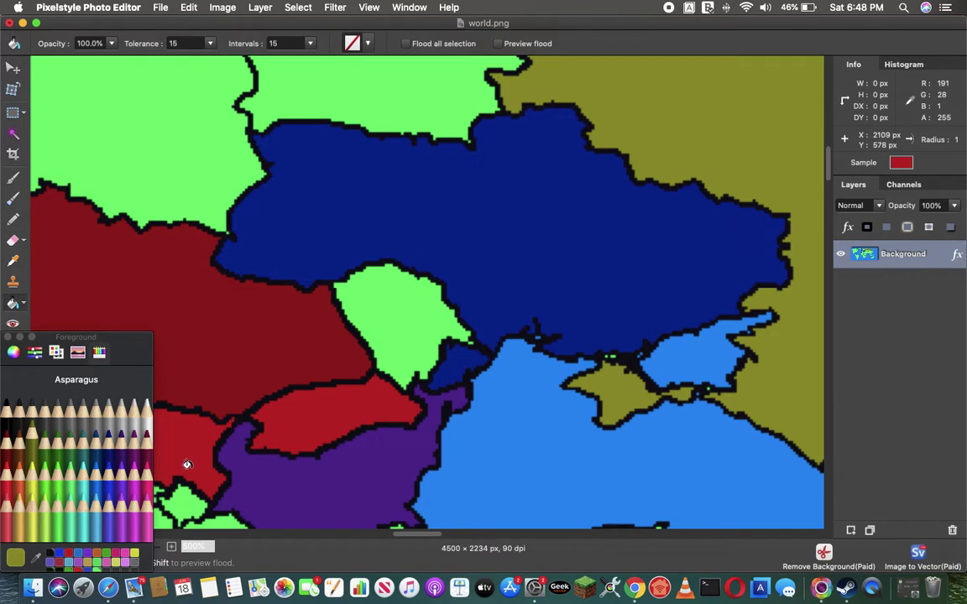
# Outline an occupied zone in eastern Ukraine from the Black Sea coast to the northeastern border with a Lemon size 1 pencil, and fill it yellow.
pyautogui.click(31, 469)
pyautogui.click(13, 218)
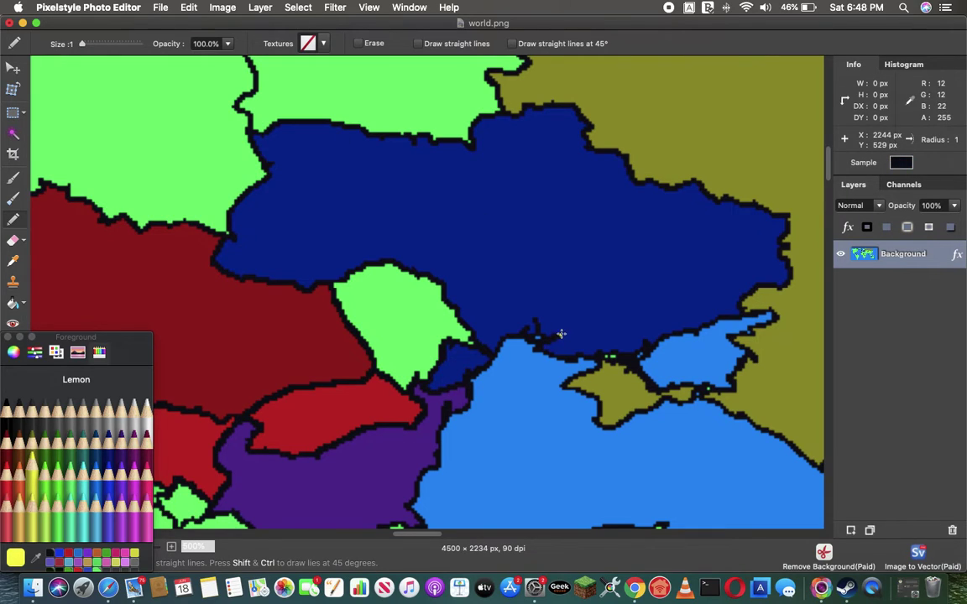
pyautogui.moveTo(561, 334); pyautogui.dragTo(600, 313)
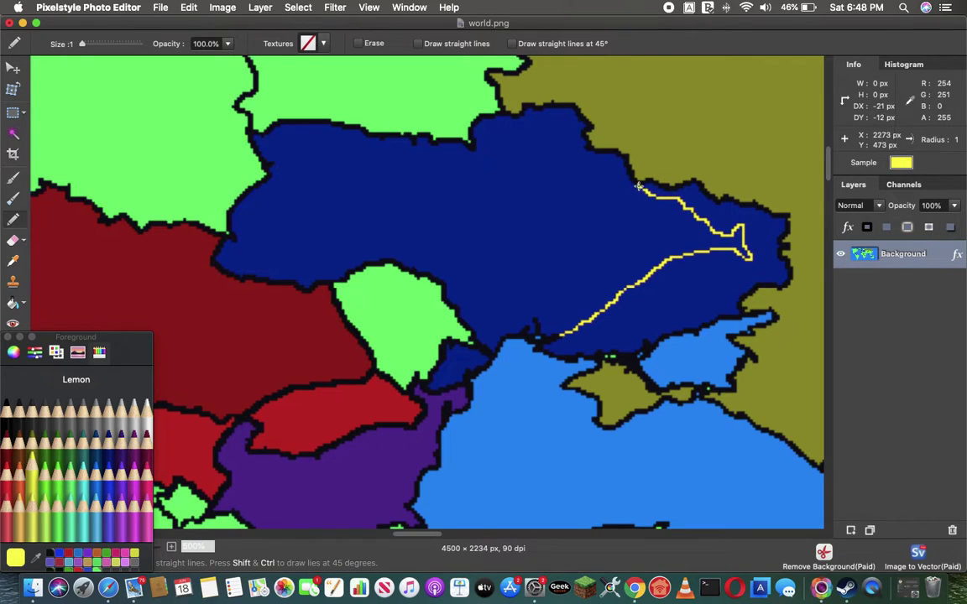
pyautogui.click(13, 281)
pyautogui.click(655, 281)
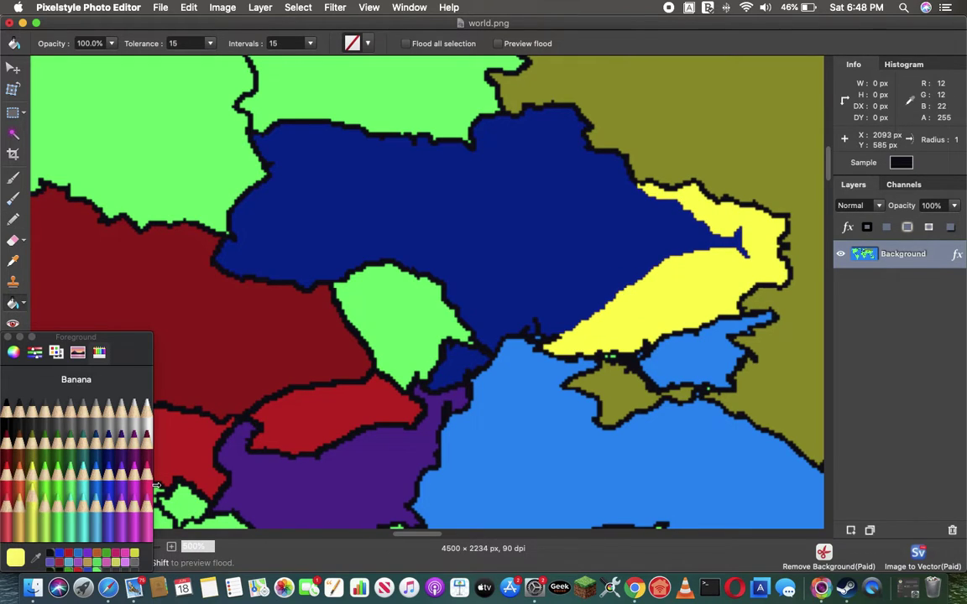
# Recolour Russia and Crimea in Maroon, and the occupied zone in eastern Ukraine in Strawberry.
pyautogui.click(146, 428)
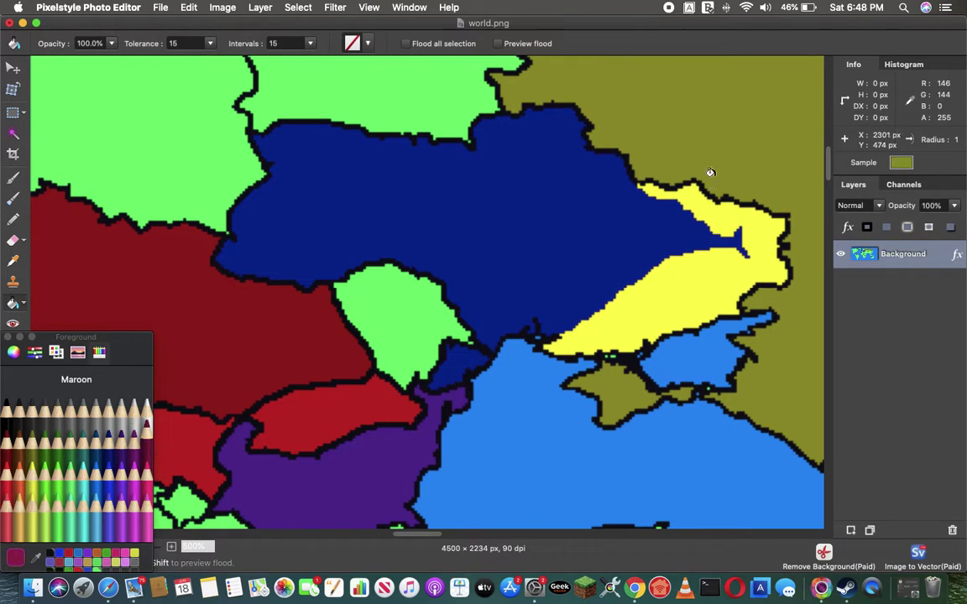
pyautogui.click(640, 386)
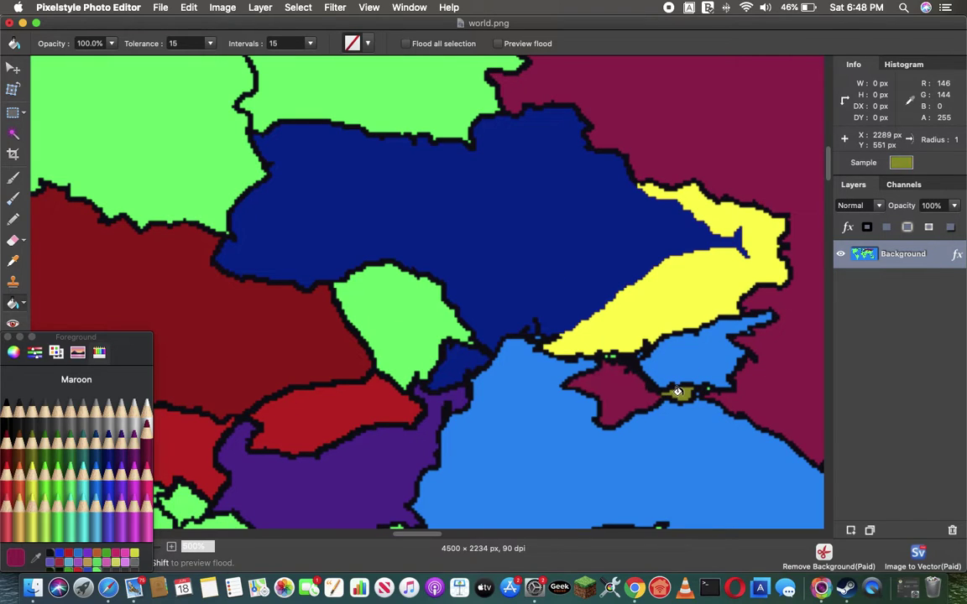
pyautogui.click(679, 392)
pyautogui.click(133, 420)
pyautogui.click(621, 309)
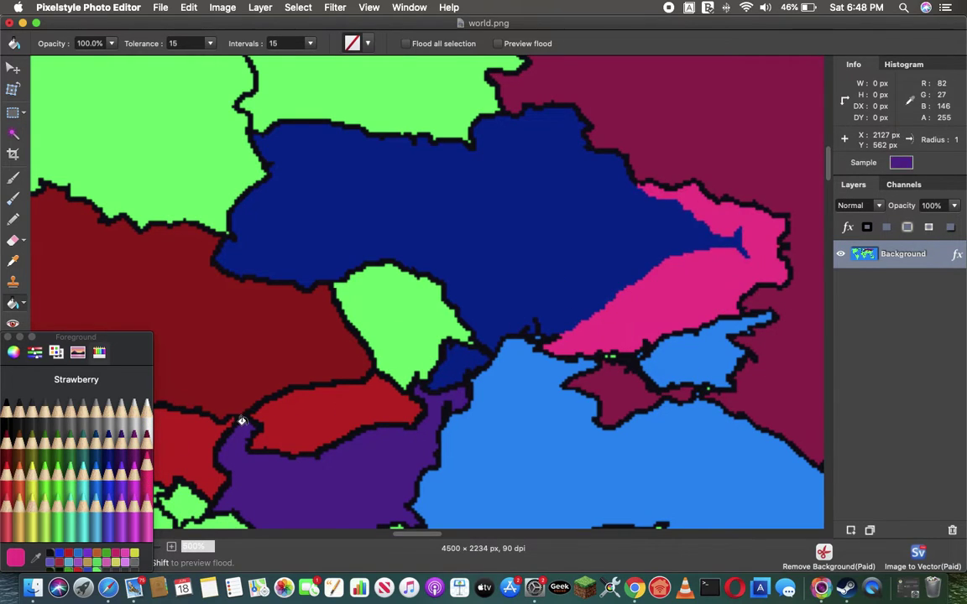
# Outline a strip of southwestern Ukraine along the Austro-Hungarian border with a Salmon size 1 pencil, and fill it with Salmon.
pyautogui.click(120, 495)
pyautogui.click(10, 500)
pyautogui.click(8, 221)
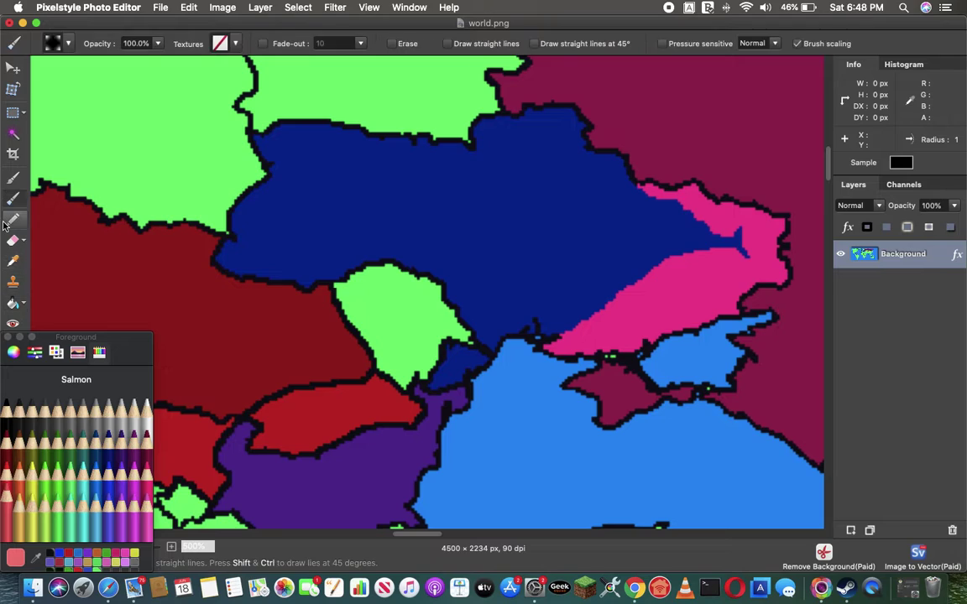
pyautogui.moveTo(329, 279)
pyautogui.mouseDown()
pyautogui.moveTo(315, 260)
pyautogui.moveTo(250, 242)
pyautogui.mouseUp()
pyautogui.click(13, 303)
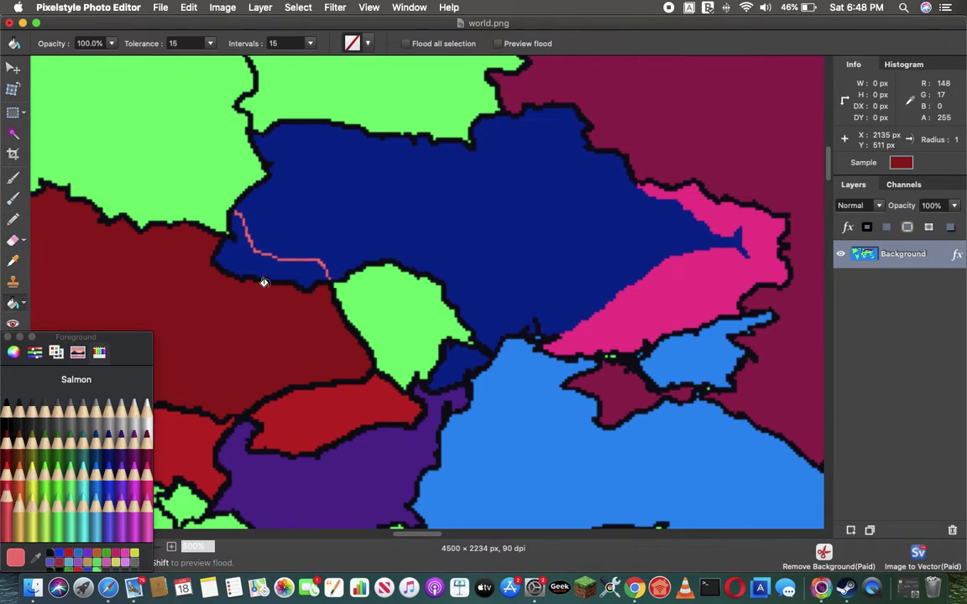
pyautogui.click(239, 254)
# Extend the Salmon zone northward with a pencil line up to Ukraine's western border, and fill the enclosed area.
pyautogui.click(13, 219)
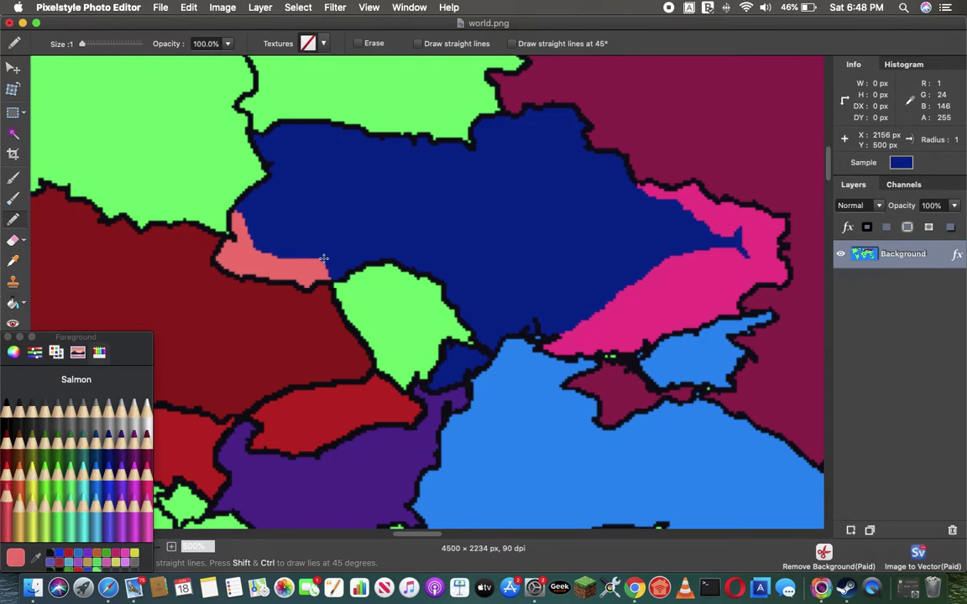
pyautogui.moveTo(323, 257); pyautogui.dragTo(270, 178)
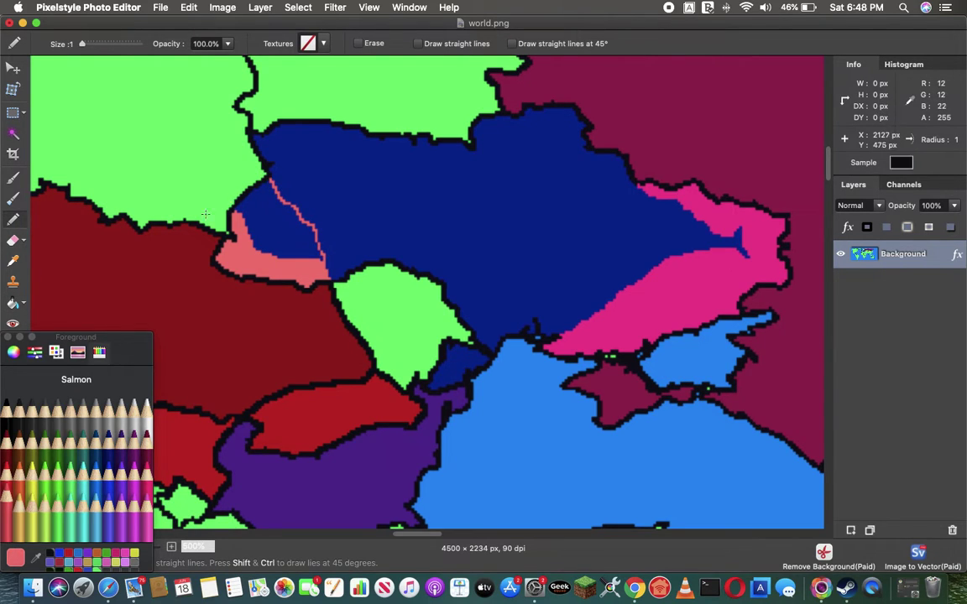
pyautogui.click(13, 303)
pyautogui.click(274, 238)
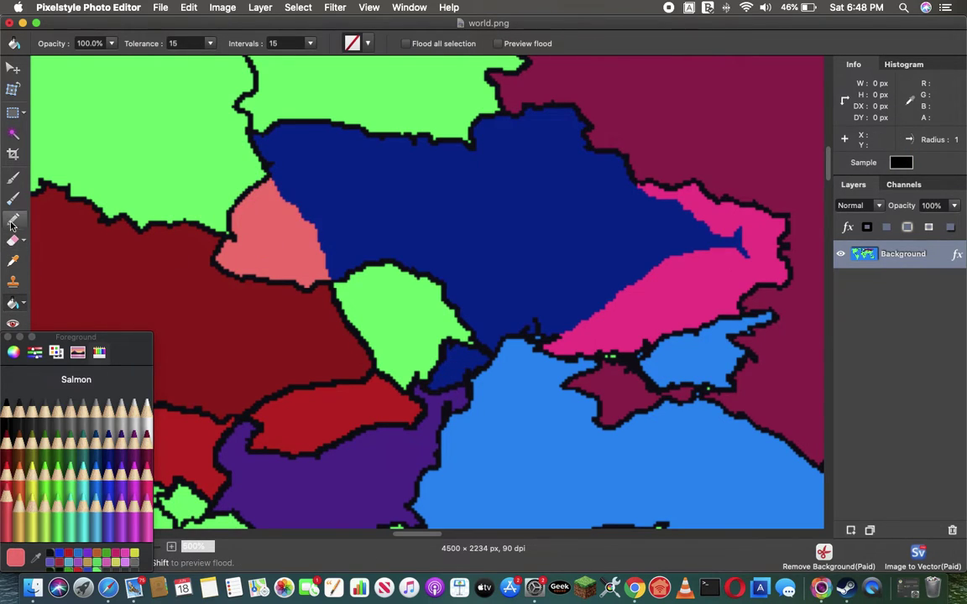
# Mark and fill Ukraine's separate coastal area south of Moldova with Lavender.
pyautogui.click(13, 220)
pyautogui.click(135, 500)
pyautogui.click(122, 499)
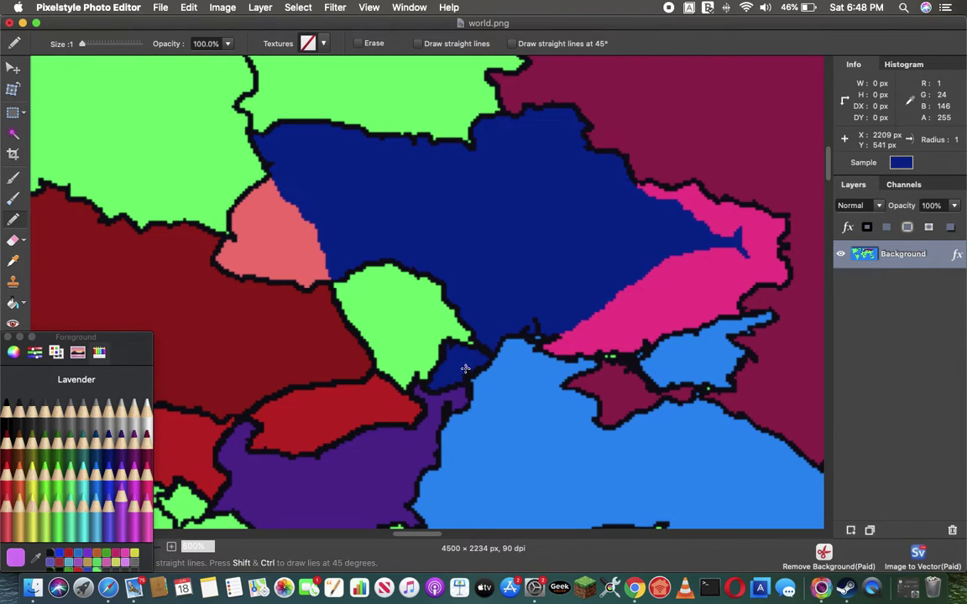
pyautogui.moveTo(466, 368); pyautogui.dragTo(473, 362)
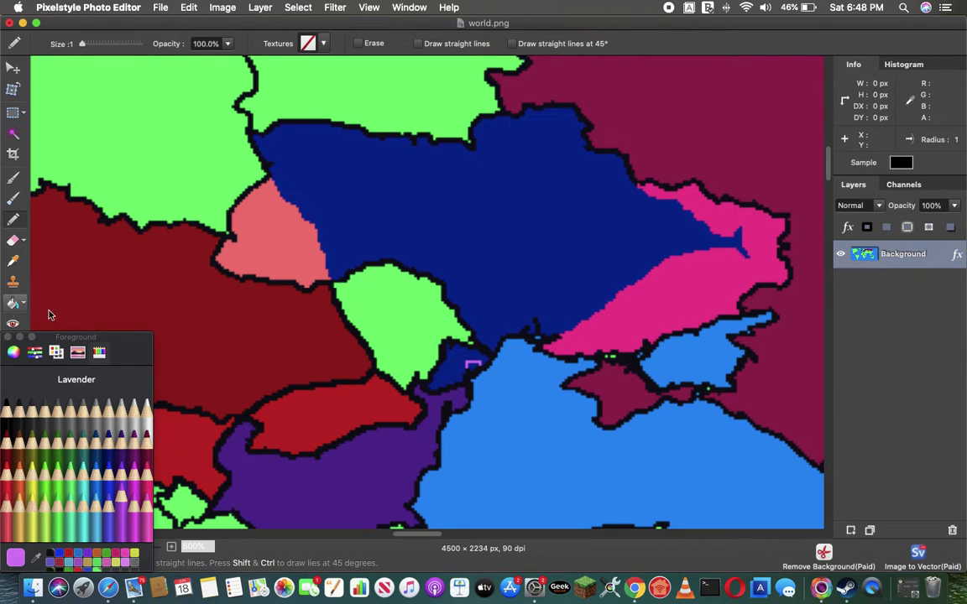
pyautogui.click(13, 303)
pyautogui.click(468, 361)
# Draw a Carnation pencil line northwest of the Strawberry zone from the Black Sea coast, and fill the enclosed band with Carnation.
pyautogui.click(135, 502)
pyautogui.click(147, 502)
pyautogui.click(14, 219)
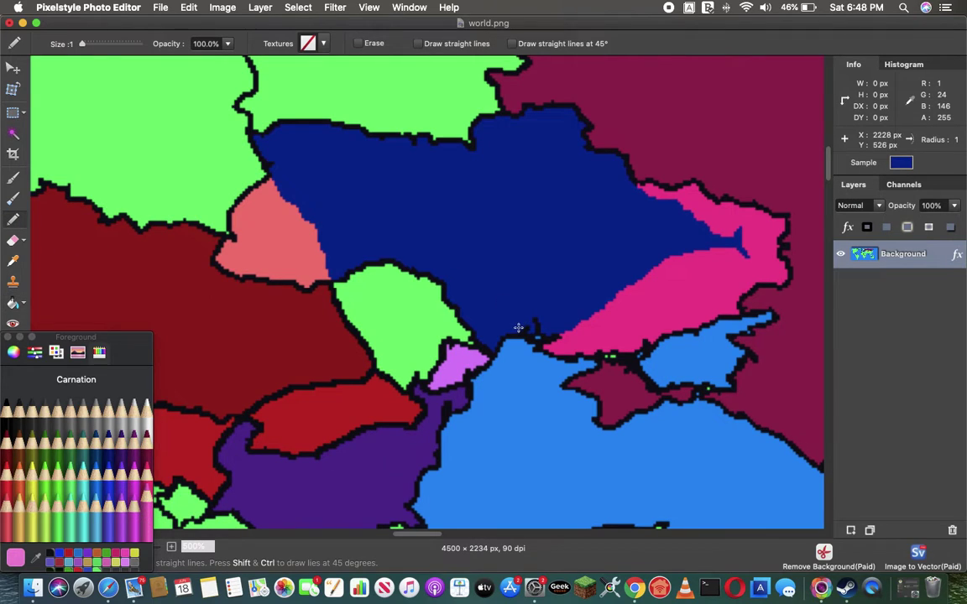
pyautogui.moveTo(524, 325); pyautogui.dragTo(526, 317)
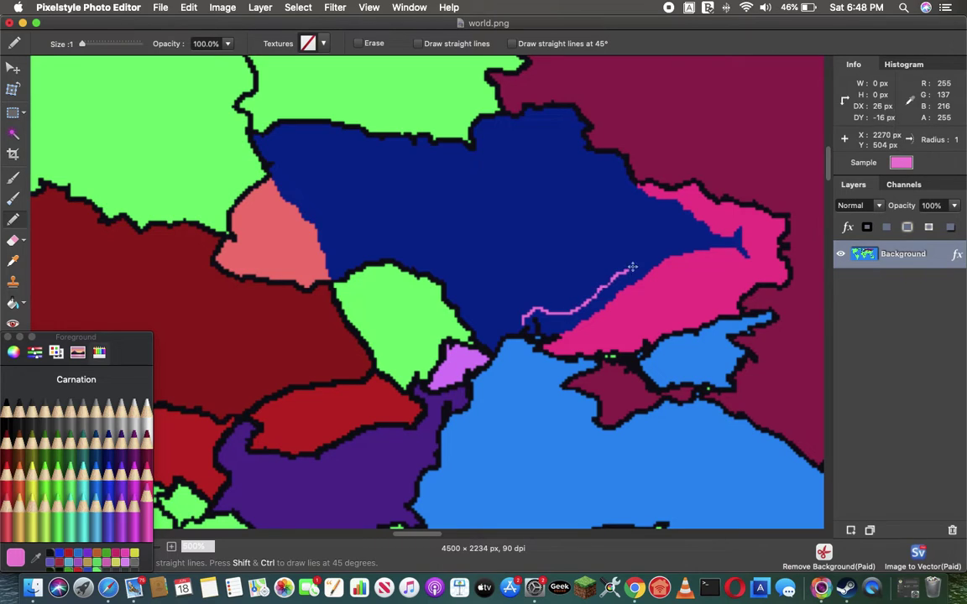
pyautogui.moveTo(634, 264); pyautogui.dragTo(678, 238)
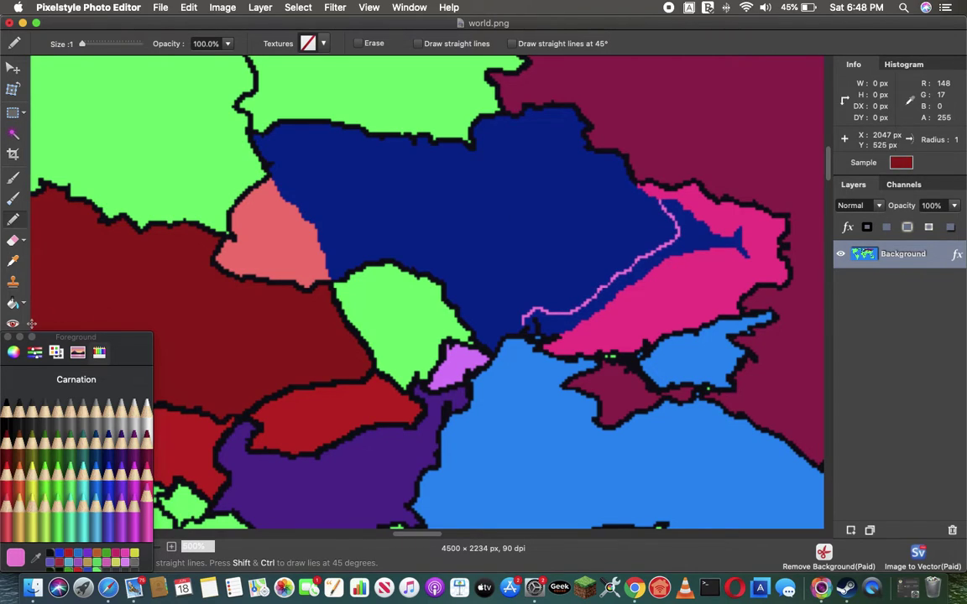
pyautogui.click(13, 303)
pyautogui.click(693, 249)
pyautogui.click(558, 308)
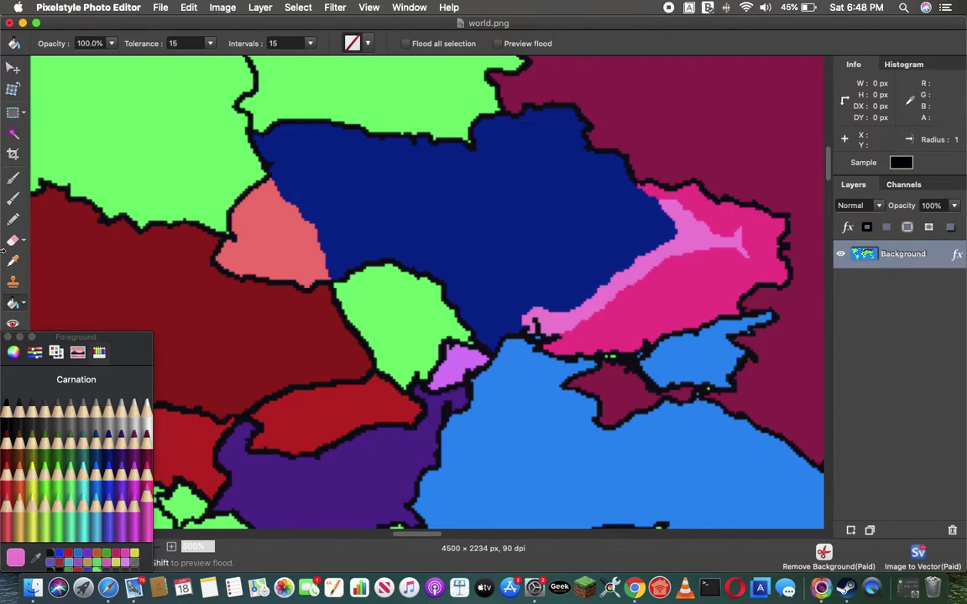
# Push the northern end of the Carnation band farther west with a pencil line, and fill the enclosed gap.
pyautogui.click(12, 220)
pyautogui.moveTo(656, 250); pyautogui.dragTo(636, 201)
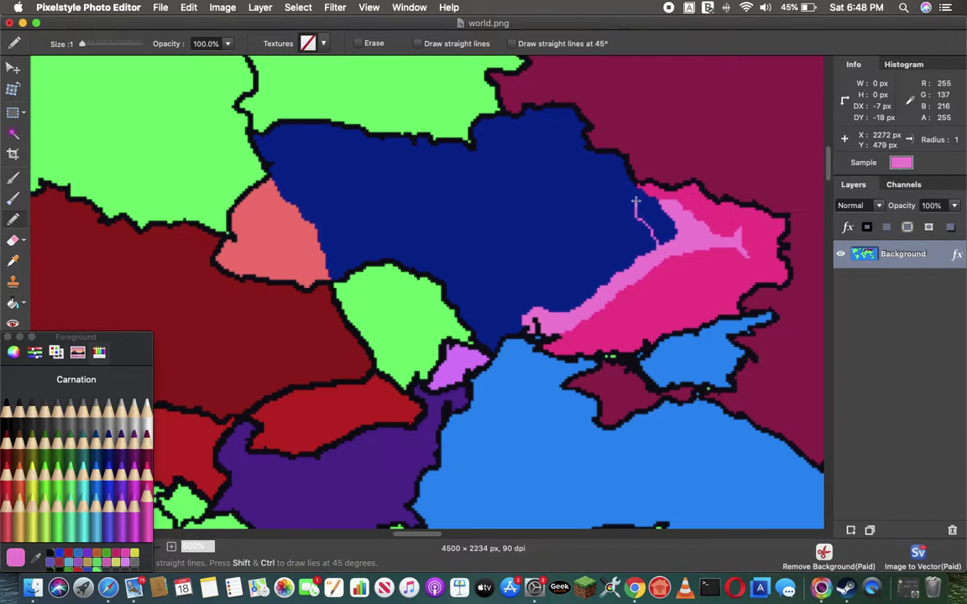
pyautogui.click(12, 304)
pyautogui.click(646, 208)
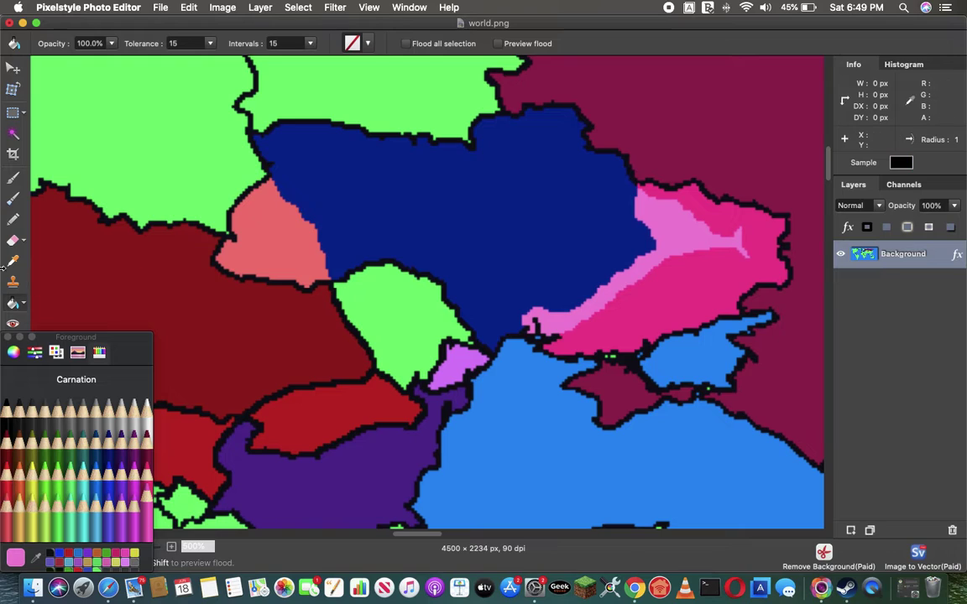
# Widen the Salmon zone northeast with a pencil line from Moldova's northern edge, and fill the added strip with Salmon.
pyautogui.click(13, 219)
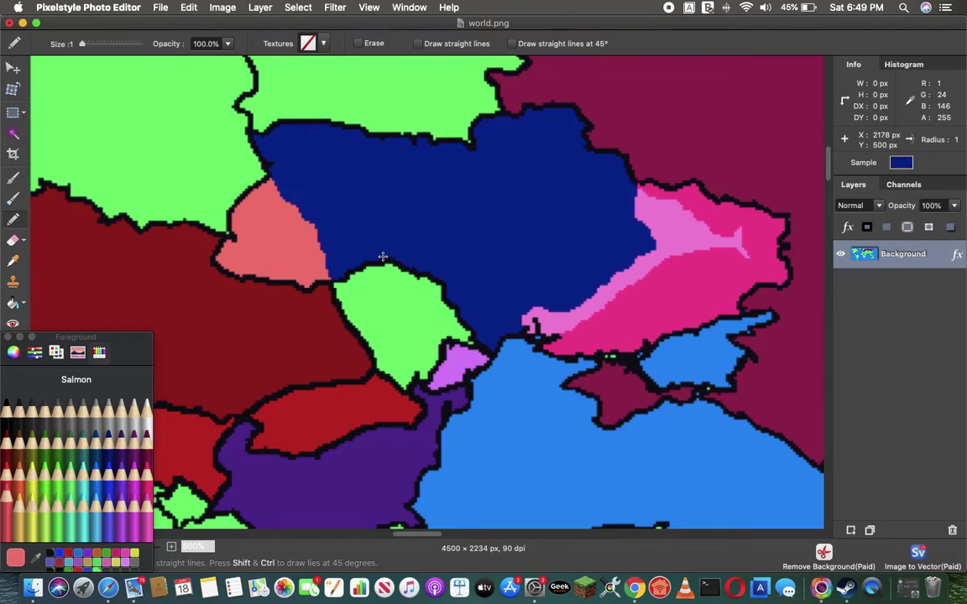
pyautogui.moveTo(383, 256); pyautogui.dragTo(298, 178)
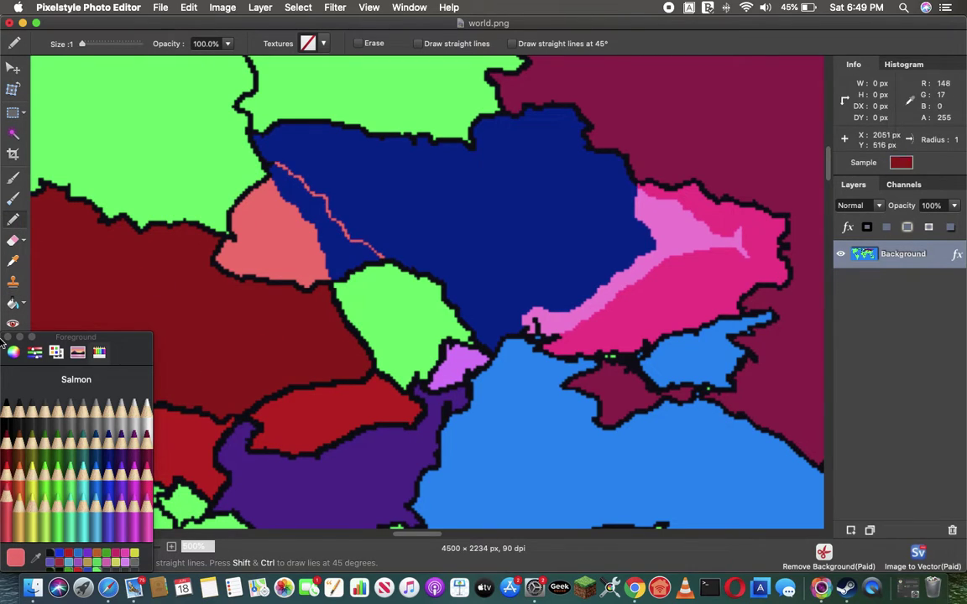
pyautogui.click(12, 304)
pyautogui.click(295, 182)
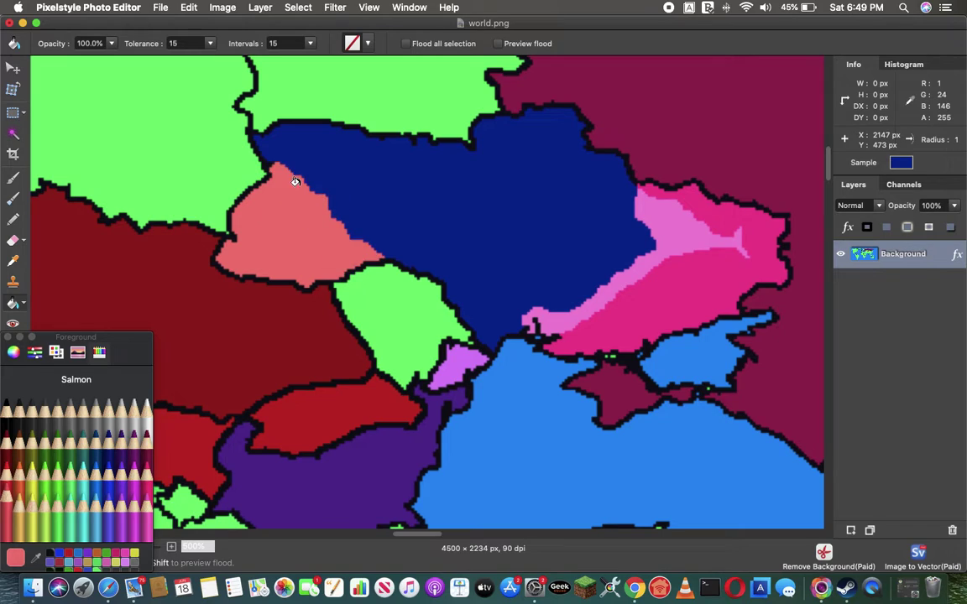
# Extend the Salmon zone eastward along Moldova's northern border with a pencil outline, and fill it.
pyautogui.click(13, 219)
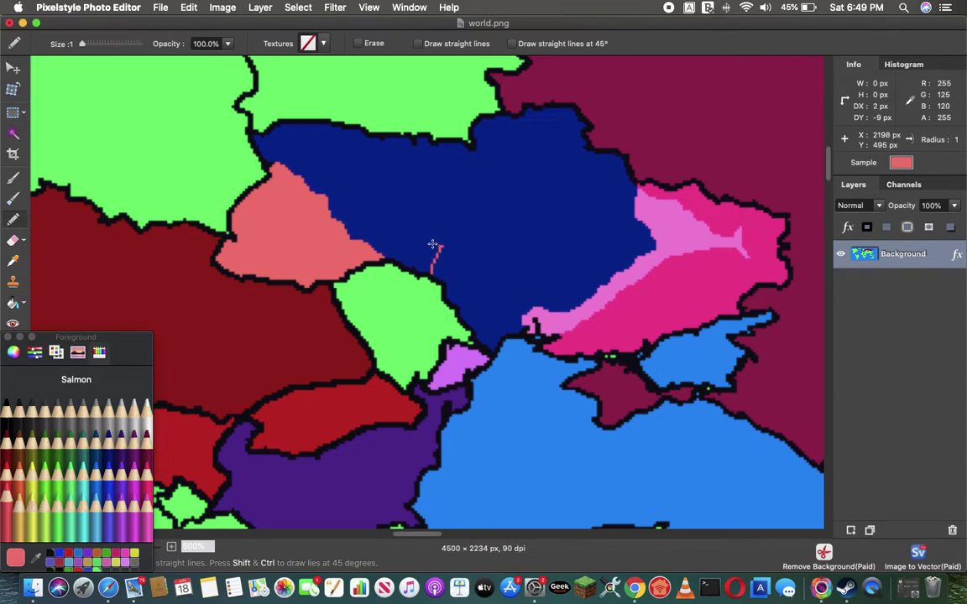
pyautogui.moveTo(430, 244); pyautogui.dragTo(370, 223)
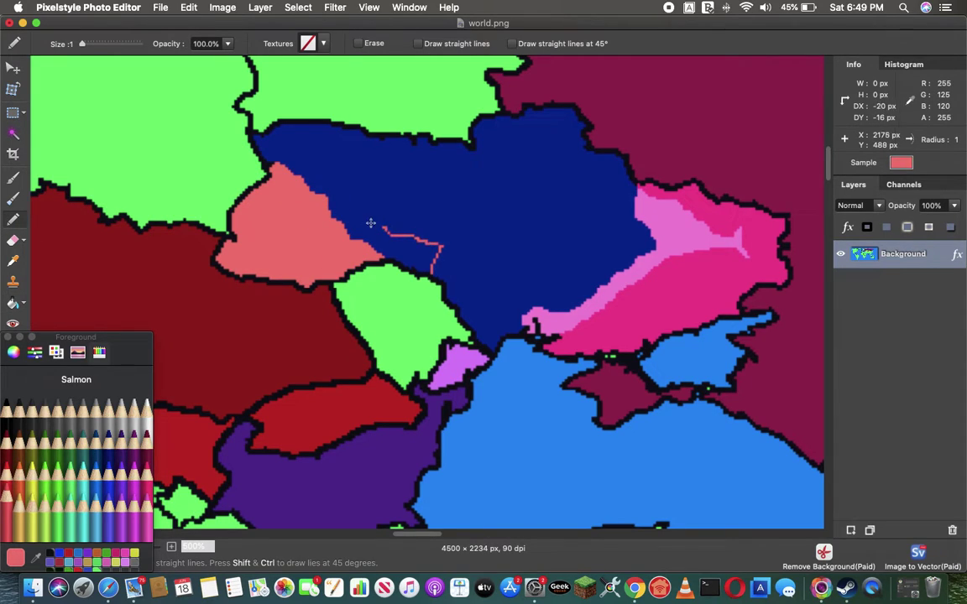
pyautogui.click(11, 303)
pyautogui.click(422, 253)
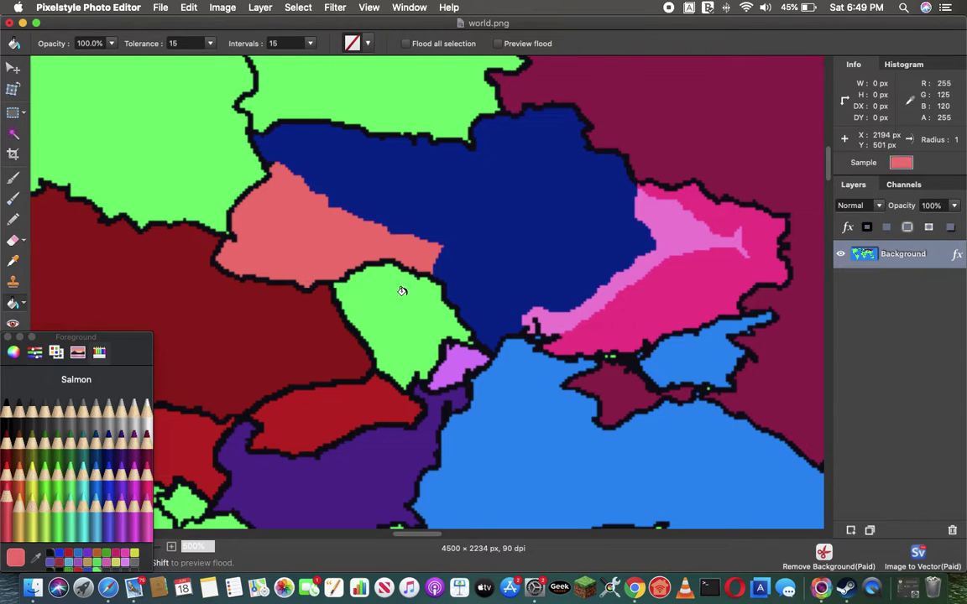
# Fill the Carnation band in eastern Ukraine with Strawberry.
pyautogui.click(135, 484)
pyautogui.click(146, 484)
pyautogui.click(628, 271)
# Fill the coastal area south of Moldova with Eggplant, and paint over its border with Bulgaria using a size 4 pencil.
pyautogui.click(87, 437)
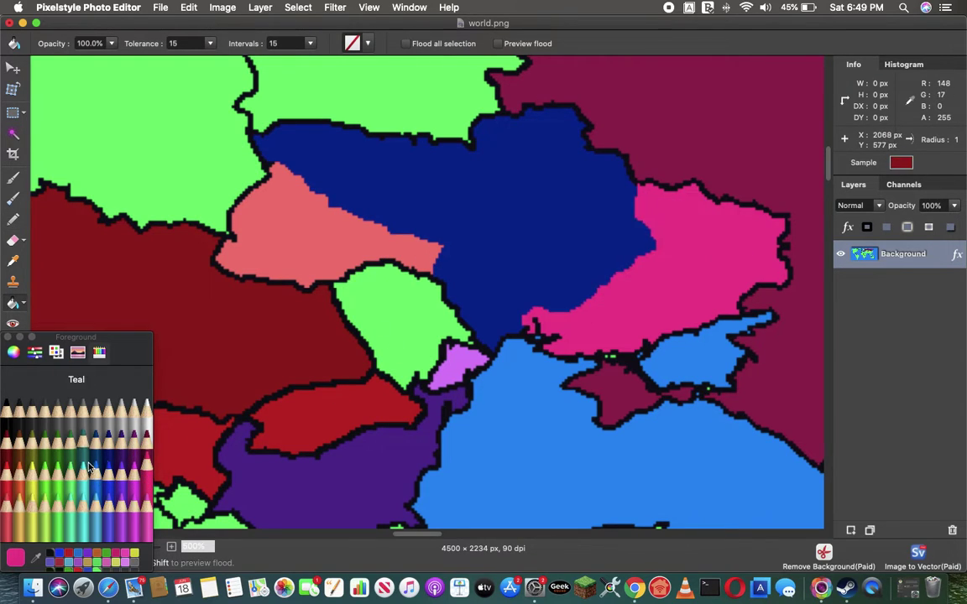
pyautogui.click(122, 430)
pyautogui.click(450, 356)
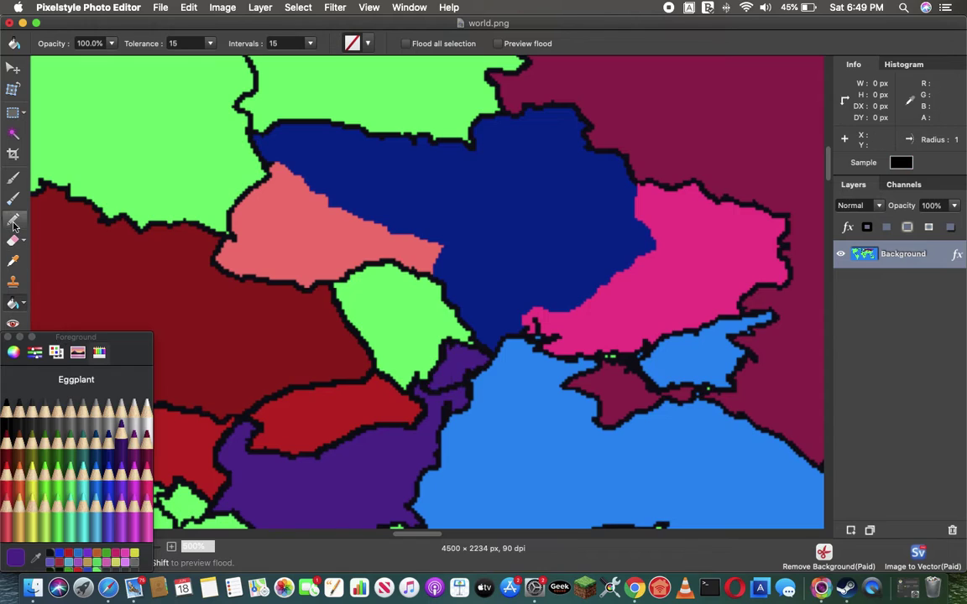
pyautogui.click(14, 219)
pyautogui.moveTo(76, 46); pyautogui.dragTo(92, 44)
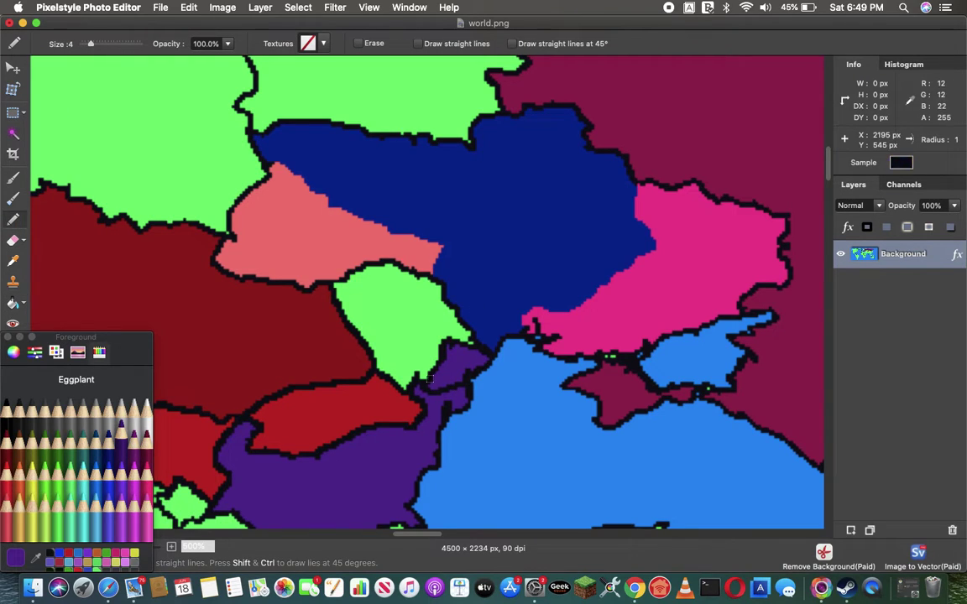
pyautogui.moveTo(425, 390); pyautogui.dragTo(443, 390)
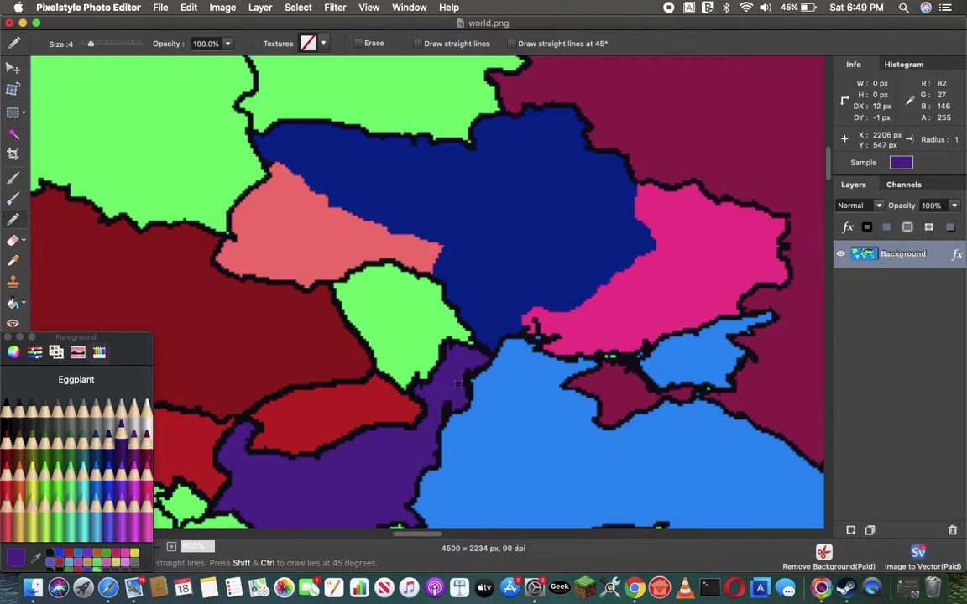
# Draw a black size 2 pencil border through the Salmon zone from Moldova's western corner northward, and fill the part west of it with Cayenne.
pyautogui.click(50, 554)
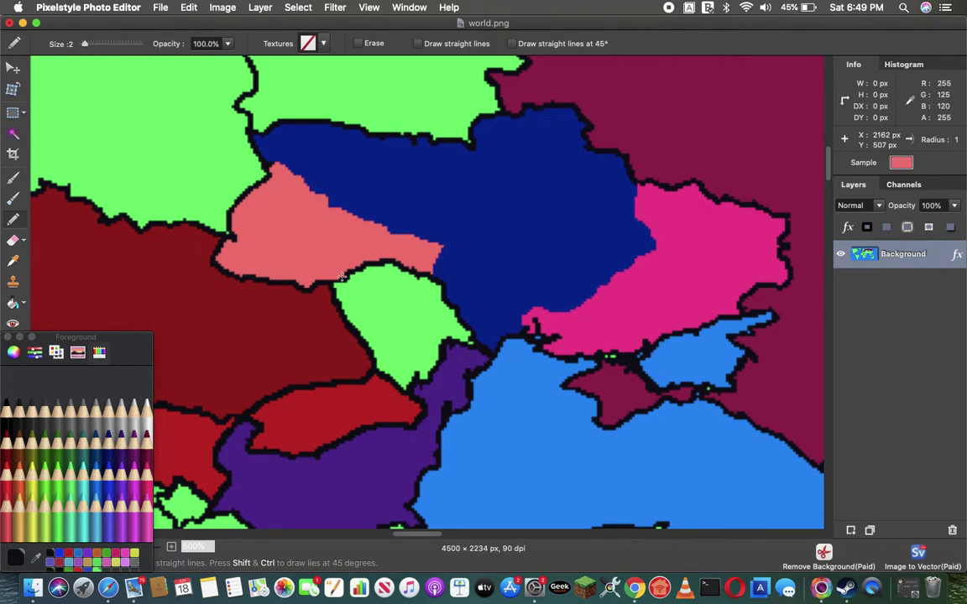
pyautogui.moveTo(330, 284); pyautogui.dragTo(296, 216)
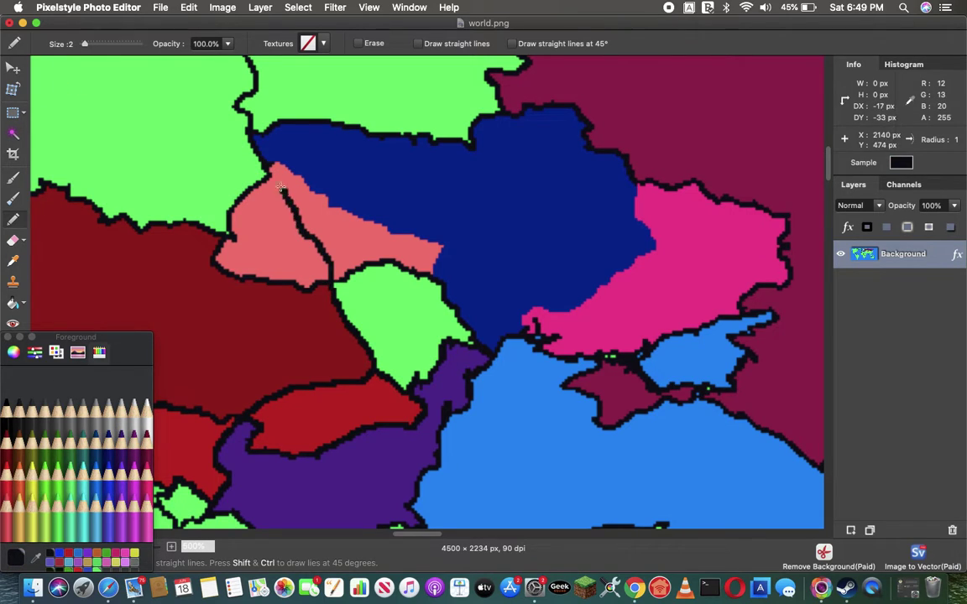
pyautogui.click(6, 410)
pyautogui.click(5, 453)
pyautogui.click(13, 303)
pyautogui.click(229, 243)
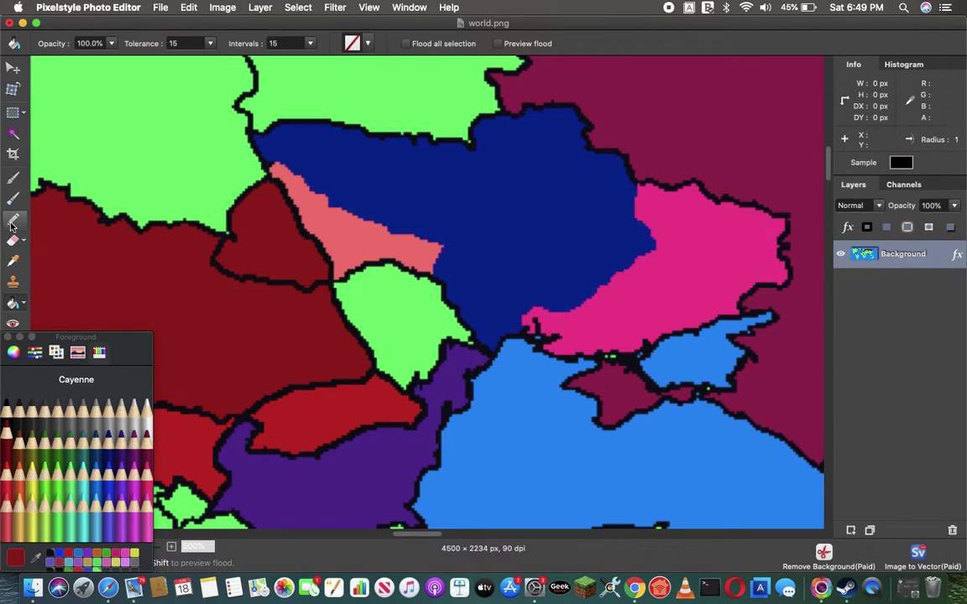
# Paint over the border between the two Cayenne areas west of Moldova with a size 6 Cayenne pencil.
pyautogui.click(13, 219)
pyautogui.moveTo(84, 42); pyautogui.dragTo(96, 42)
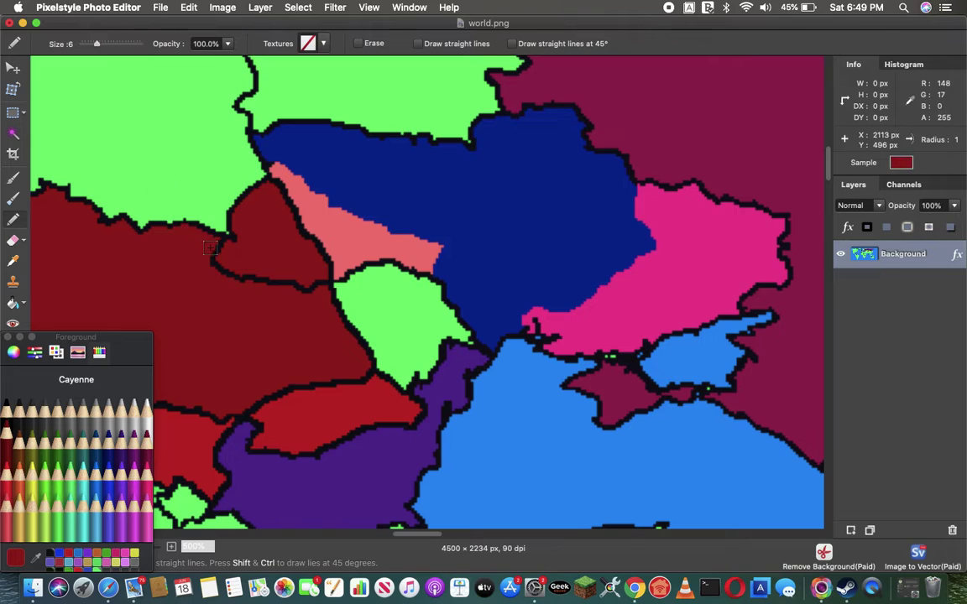
pyautogui.moveTo(217, 246); pyautogui.dragTo(297, 284)
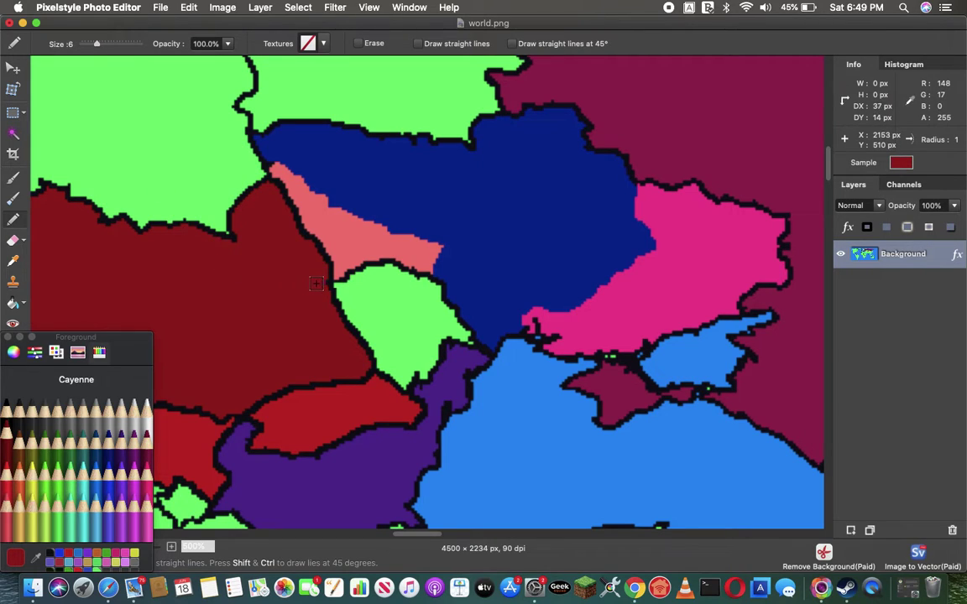
# Fill the remaining Salmon zone in western Ukraine with Midnight.
pyautogui.click(109, 411)
pyautogui.click(107, 432)
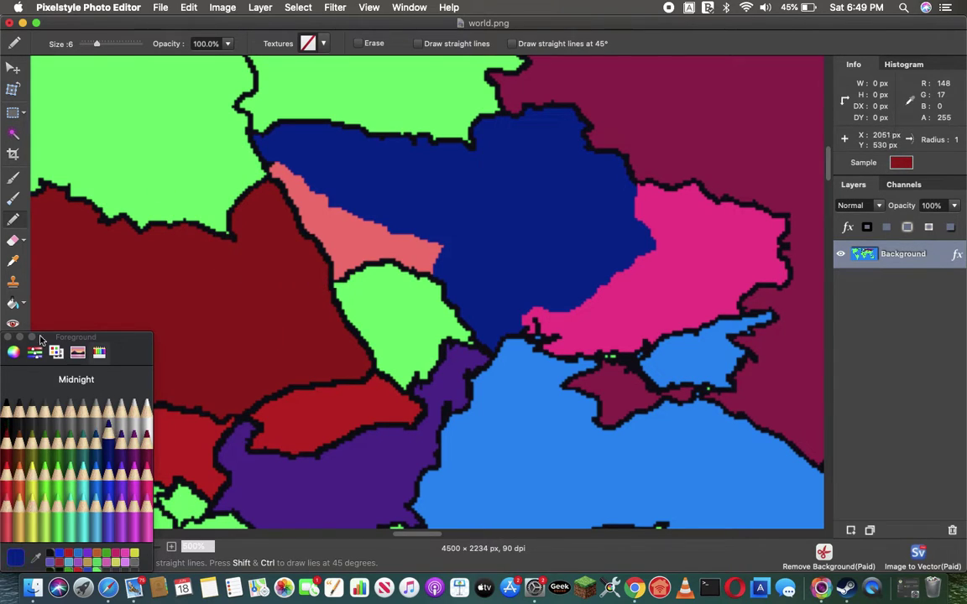
pyautogui.click(13, 303)
pyautogui.click(339, 225)
# Outline two pockets along the Strawberry zone's western edge with a size 1 Orchid pencil, and fill both with Orchid.
pyautogui.click(124, 442)
pyautogui.click(94, 463)
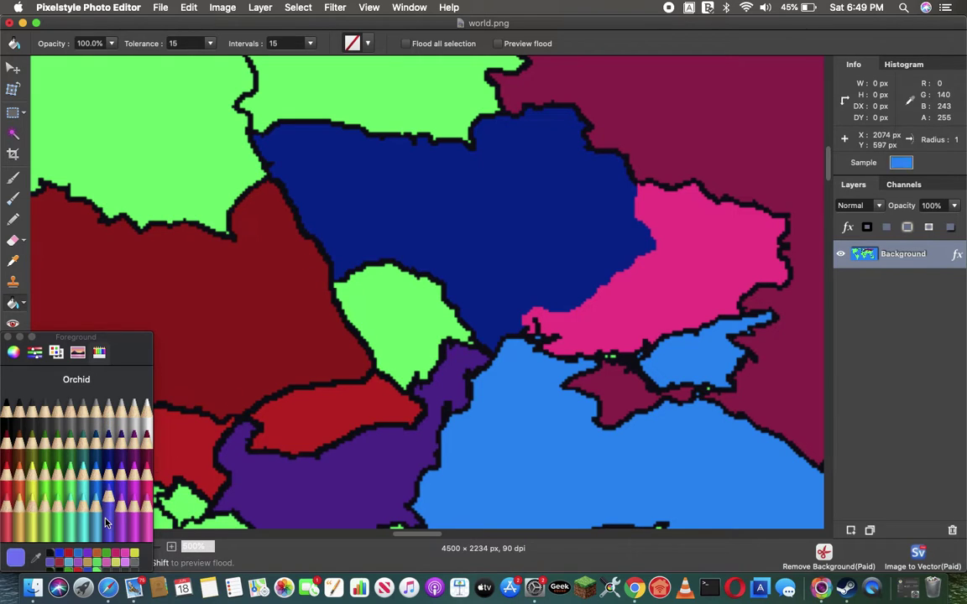
pyautogui.click(12, 218)
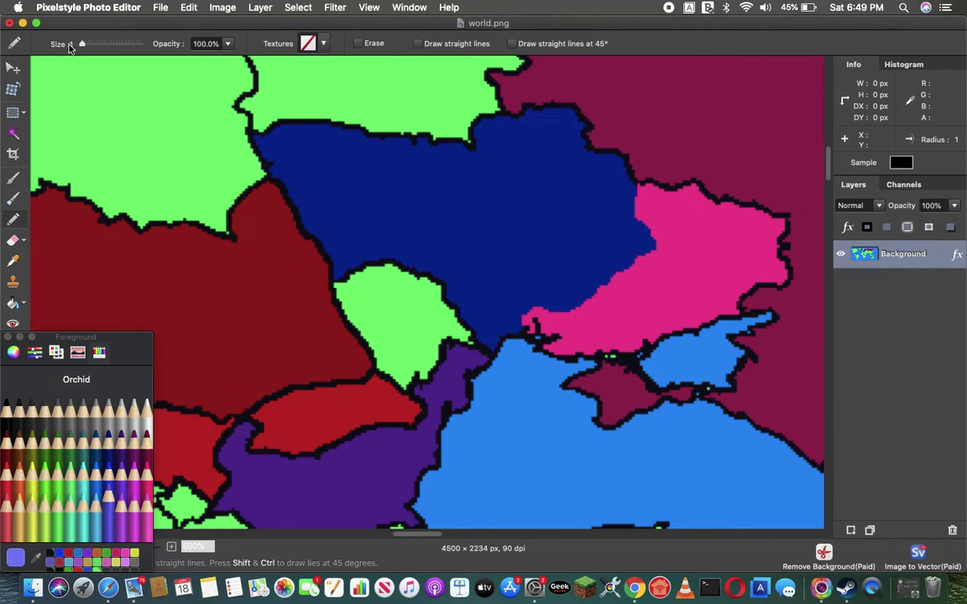
pyautogui.moveTo(560, 334); pyautogui.dragTo(593, 294)
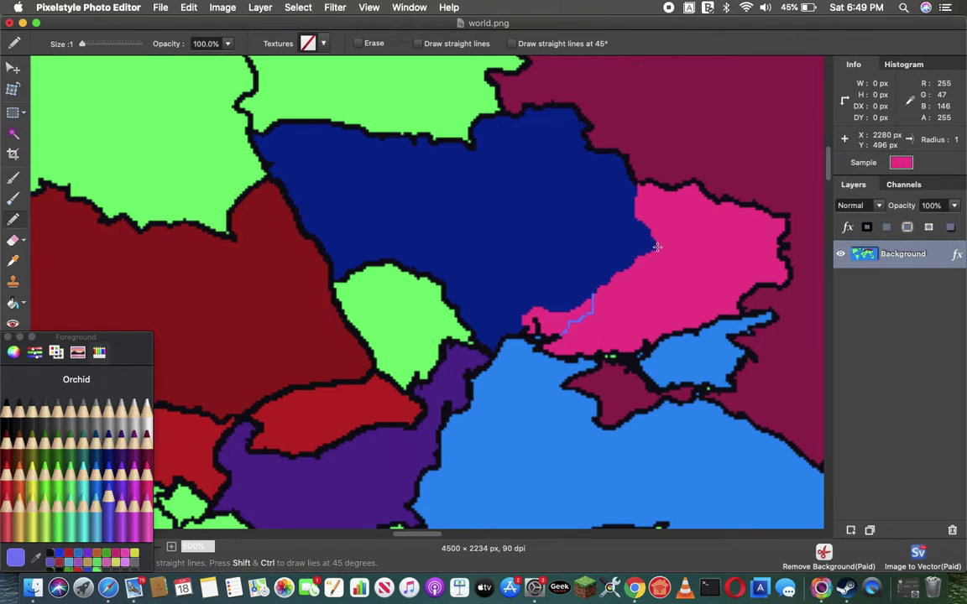
pyautogui.moveTo(660, 244); pyautogui.dragTo(670, 233)
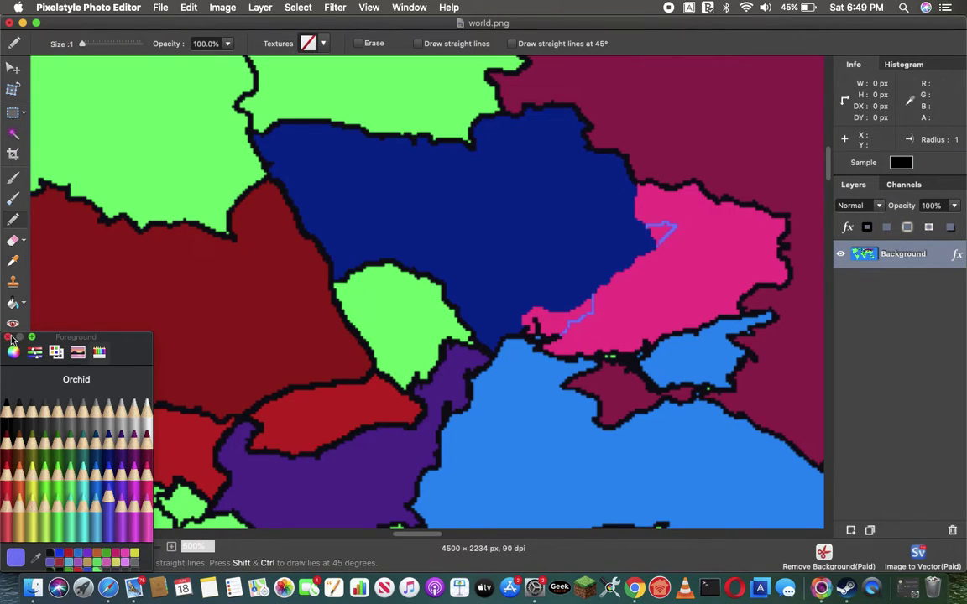
pyautogui.press('g')
pyautogui.click(569, 309)
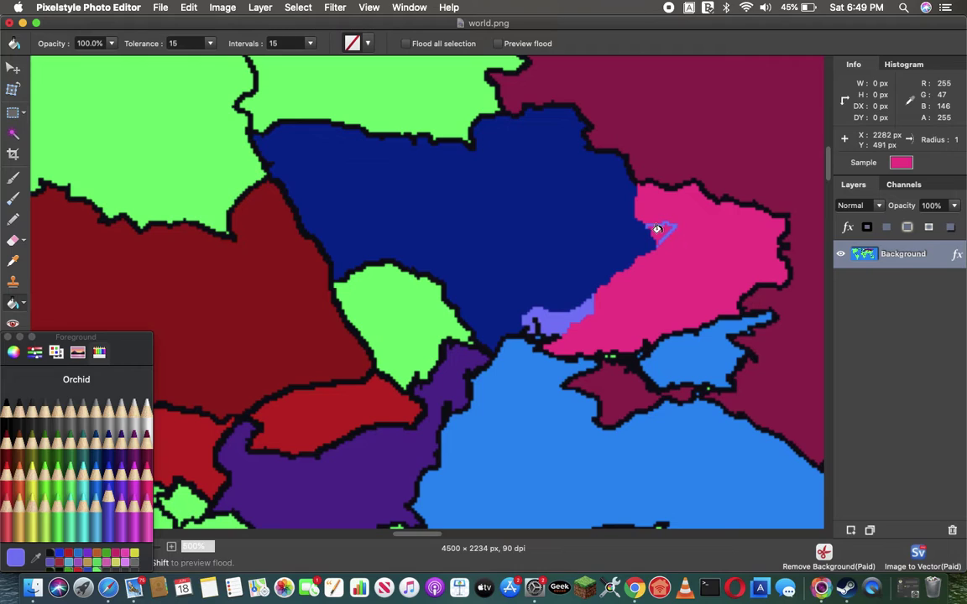
pyautogui.click(657, 228)
# Fill both Orchid pockets with Midnight, undoing the stray fill over the Strawberry zone.
pyautogui.click(109, 425)
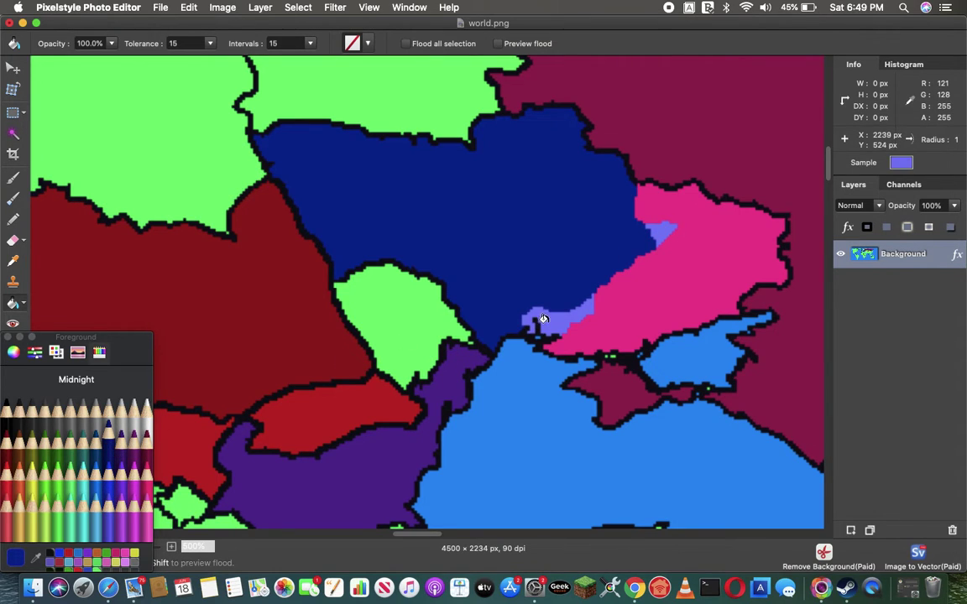
pyautogui.click(543, 319)
pyautogui.click(663, 240)
pyautogui.click(186, 8)
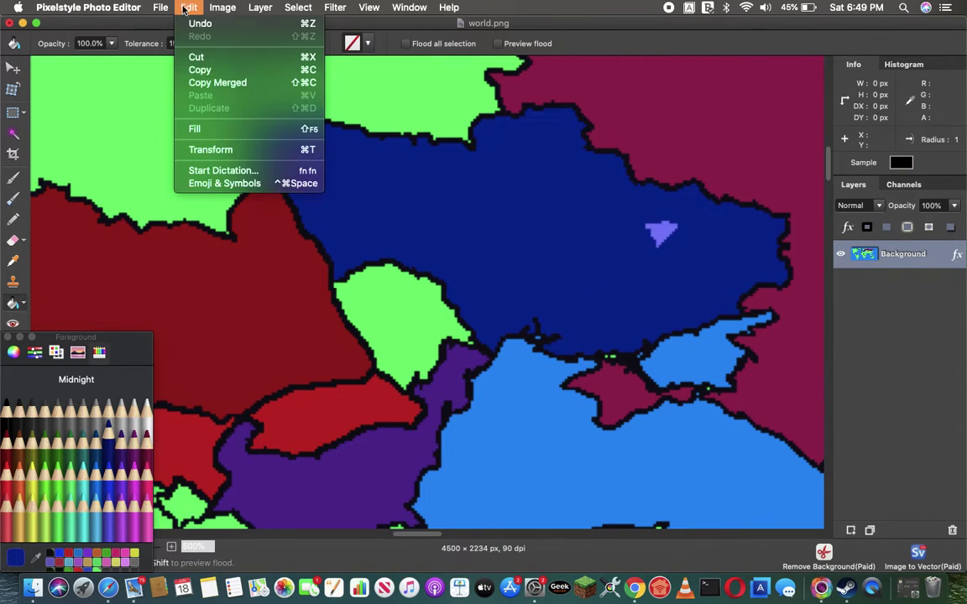
pyautogui.click(190, 25)
pyautogui.click(187, 9)
pyautogui.click(194, 25)
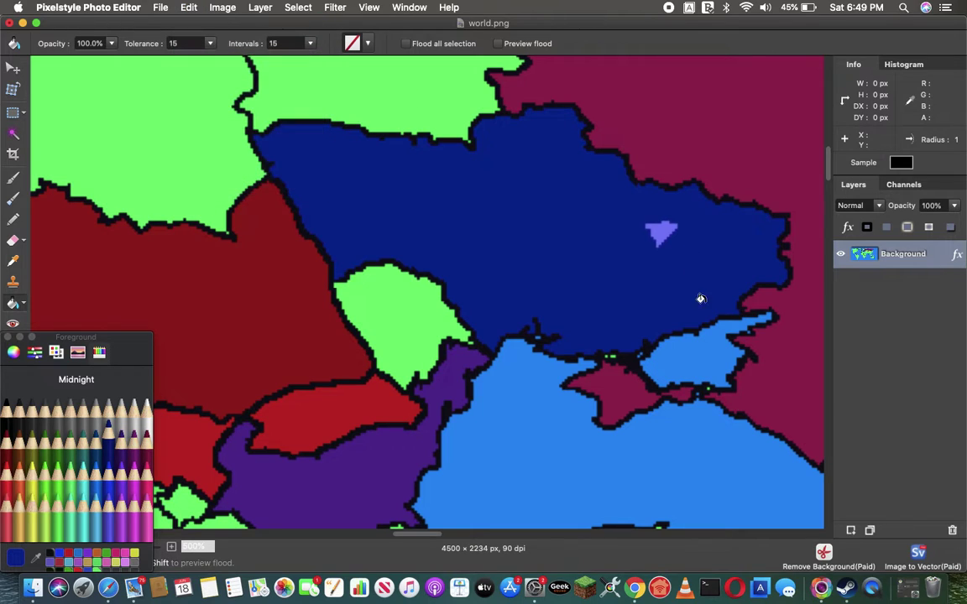
pyautogui.click(657, 225)
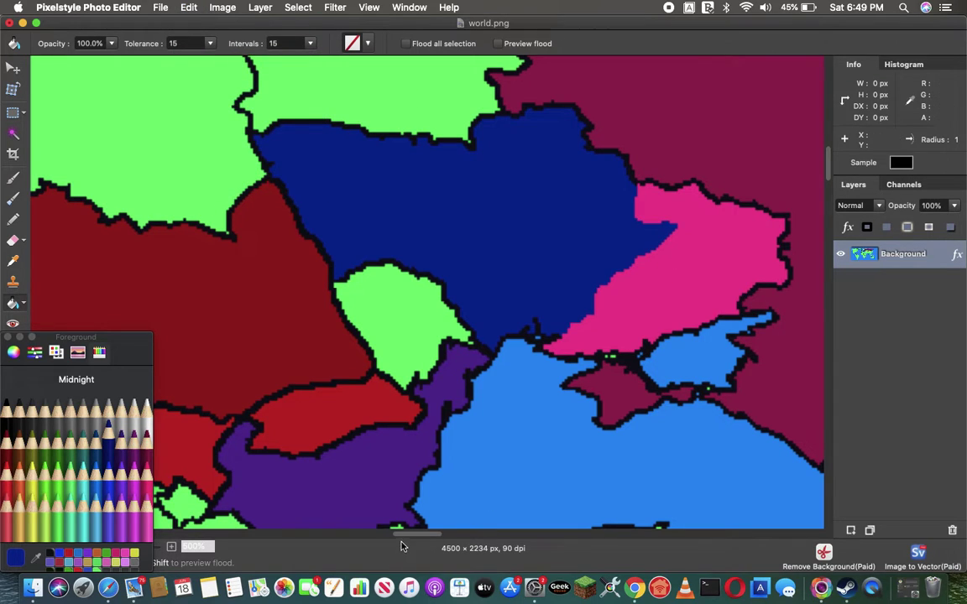
# Fill the Midnight part of Ukraine with Asparagus.
pyautogui.moveTo(402, 535); pyautogui.dragTo(389, 536)
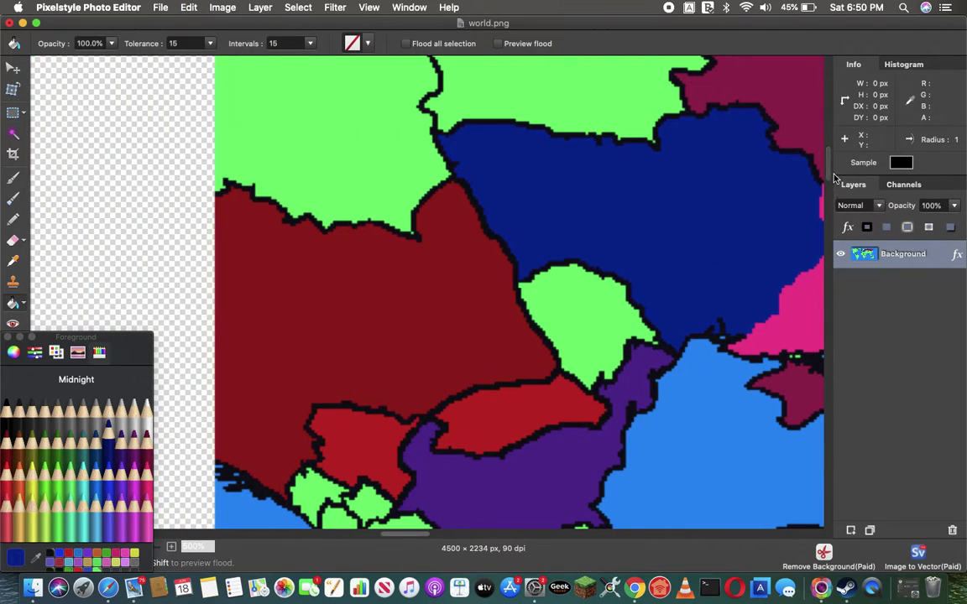
pyautogui.scroll(3, 827, 172)
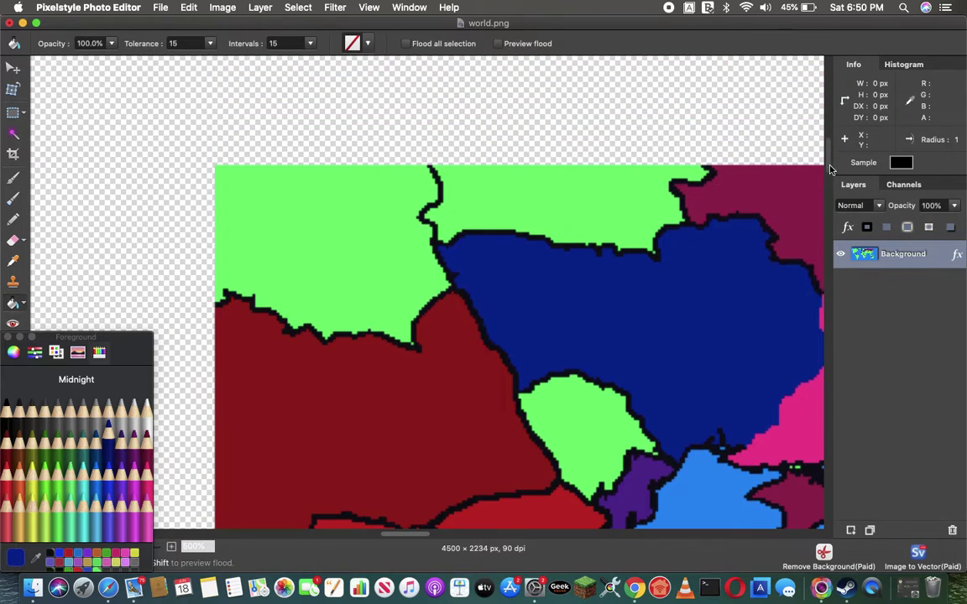
pyautogui.click(30, 429)
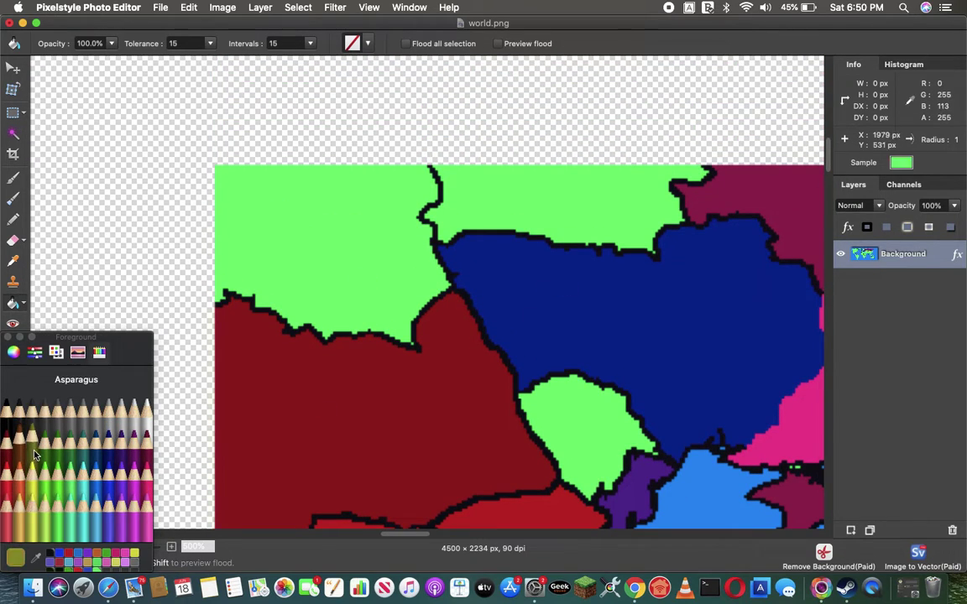
pyautogui.click(525, 335)
# Fill Poland with Midnight and Germany with Cayenne.
pyautogui.click(105, 429)
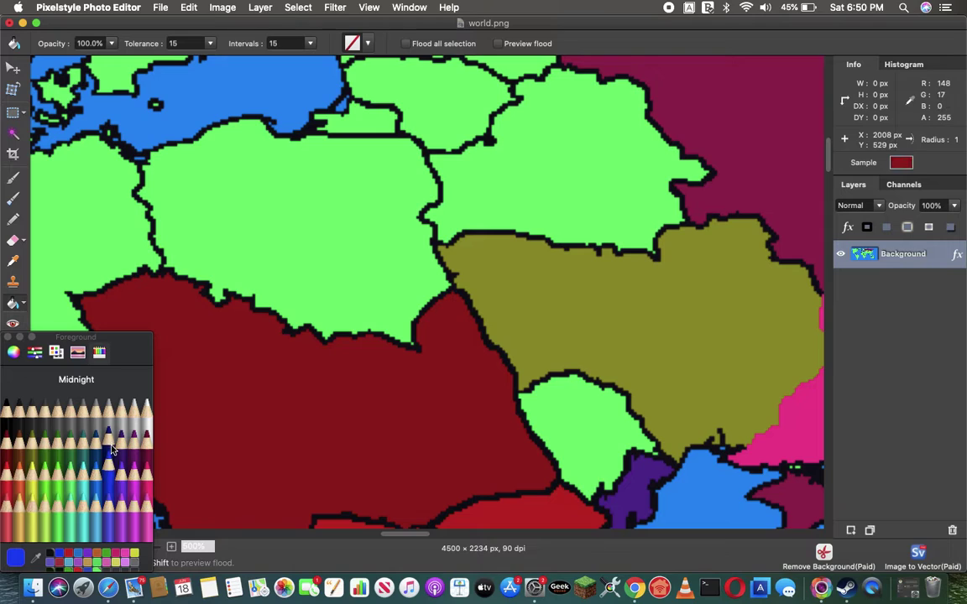
pyautogui.click(298, 259)
pyautogui.click(6, 427)
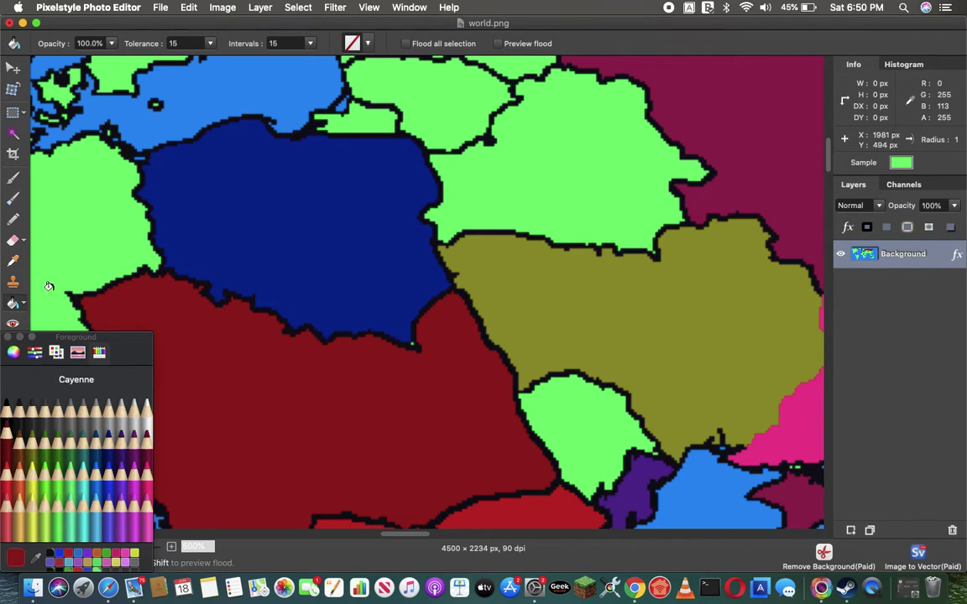
pyautogui.click(47, 257)
# Outline a band along Poland's southern and western borders with a size 1 Salmon pencil, and fill it with Salmon.
pyautogui.click(13, 218)
pyautogui.click(14, 502)
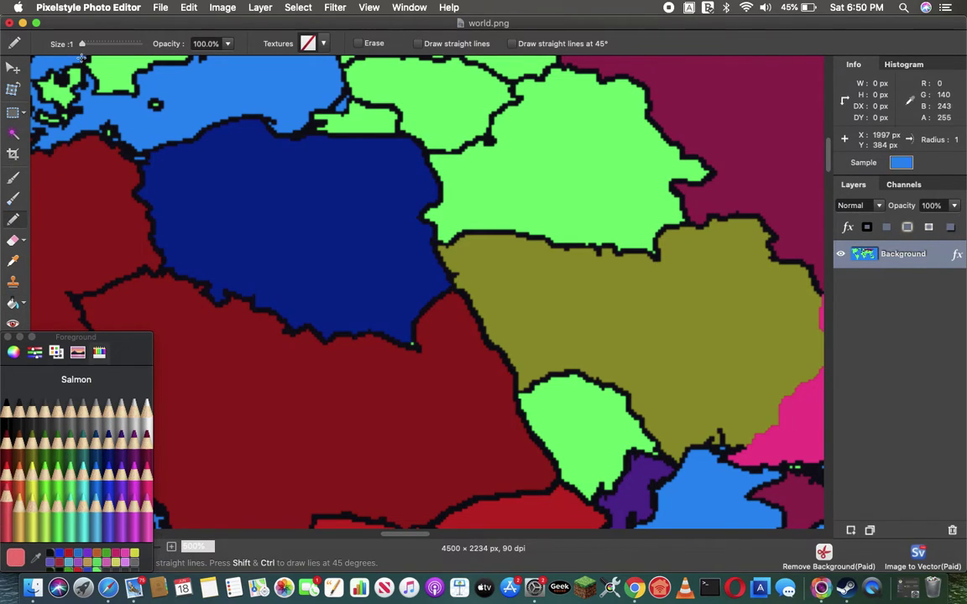
pyautogui.moveTo(441, 291); pyautogui.dragTo(387, 292)
pyautogui.moveTo(291, 299); pyautogui.dragTo(238, 267)
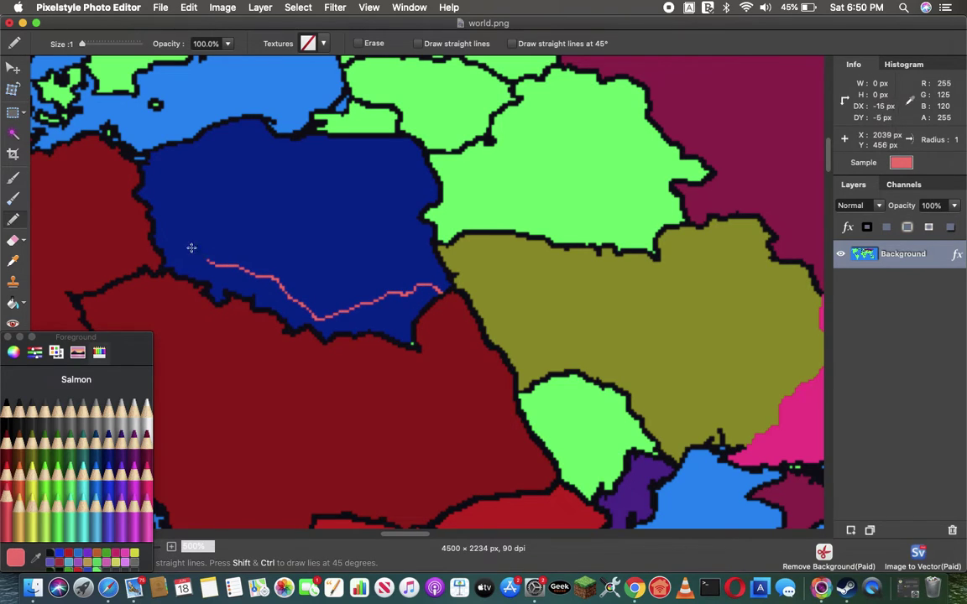
pyautogui.moveTo(189, 243); pyautogui.dragTo(169, 162)
pyautogui.press('g')
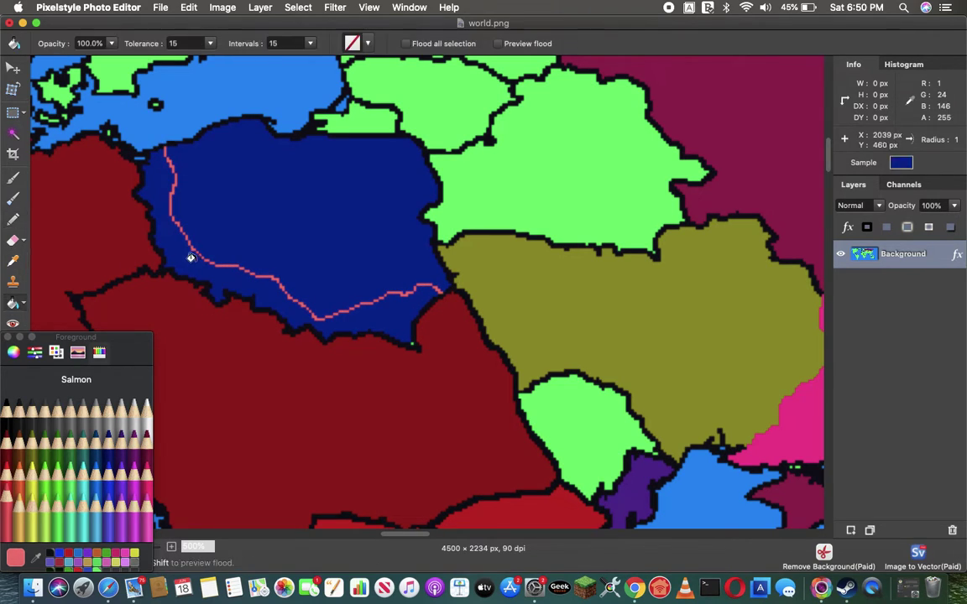
pyautogui.click(171, 232)
# Extend the Salmon band deeper into Poland with a second pencil outline from the northern coast to the southeast, and fill it.
pyautogui.click(18, 220)
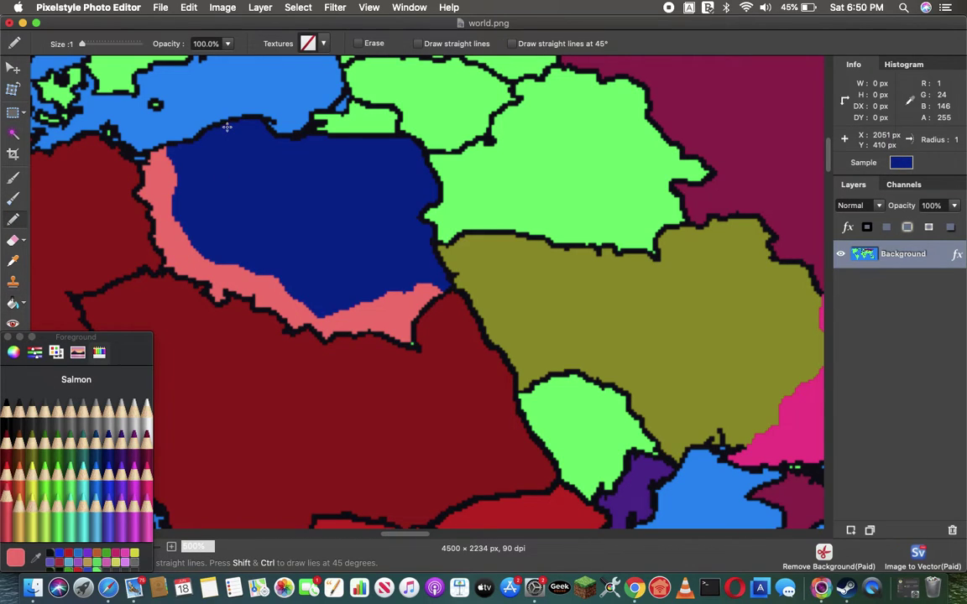
pyautogui.moveTo(227, 127)
pyautogui.mouseDown()
pyautogui.moveTo(194, 162)
pyautogui.moveTo(215, 225)
pyautogui.mouseUp()
pyautogui.moveTo(252, 256); pyautogui.dragTo(387, 270)
pyautogui.click(11, 282)
pyautogui.click(13, 302)
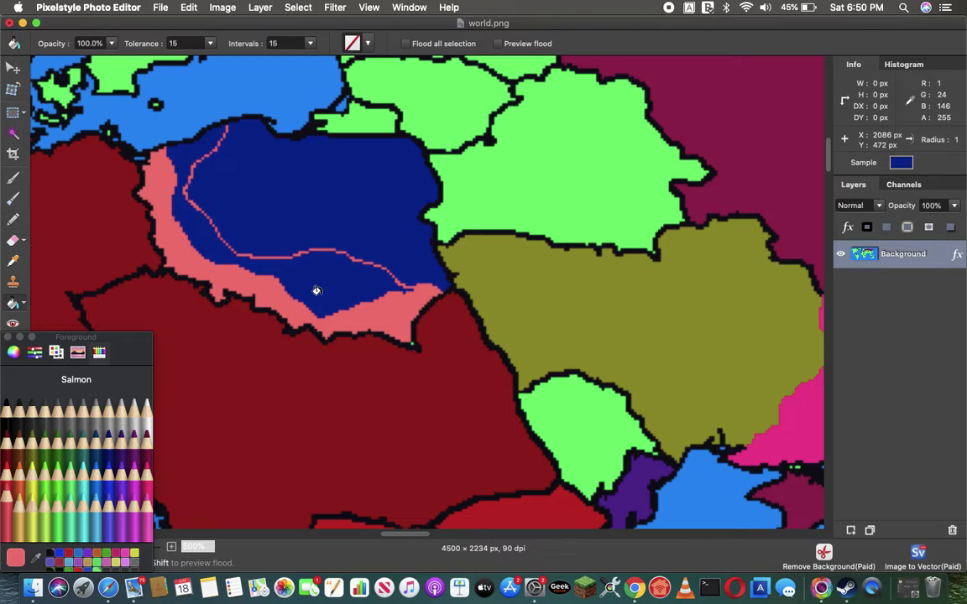
pyautogui.click(316, 290)
# Fill Belarus with Mocha, and outline and fill a small Cantaloupe pocket on Poland's eastern border, undoing the stray border fill.
pyautogui.click(19, 432)
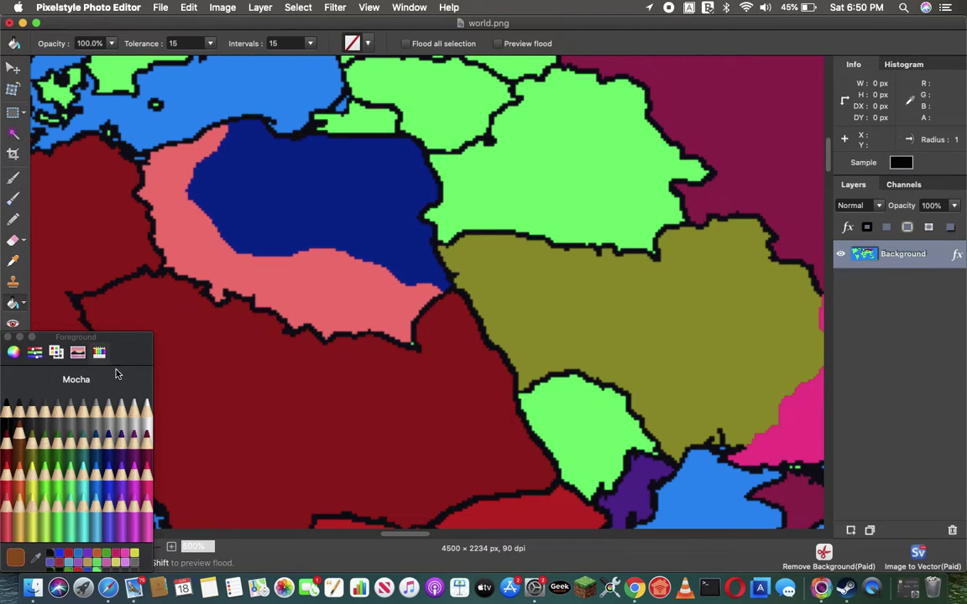
pyautogui.click(492, 147)
pyautogui.click(12, 219)
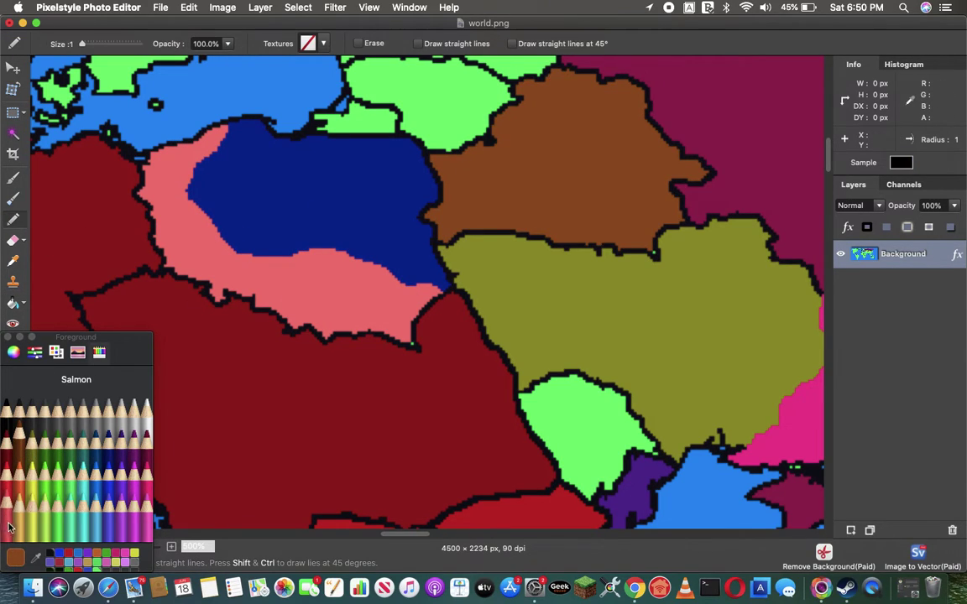
pyautogui.click(7, 449)
pyautogui.moveTo(426, 241); pyautogui.dragTo(414, 229)
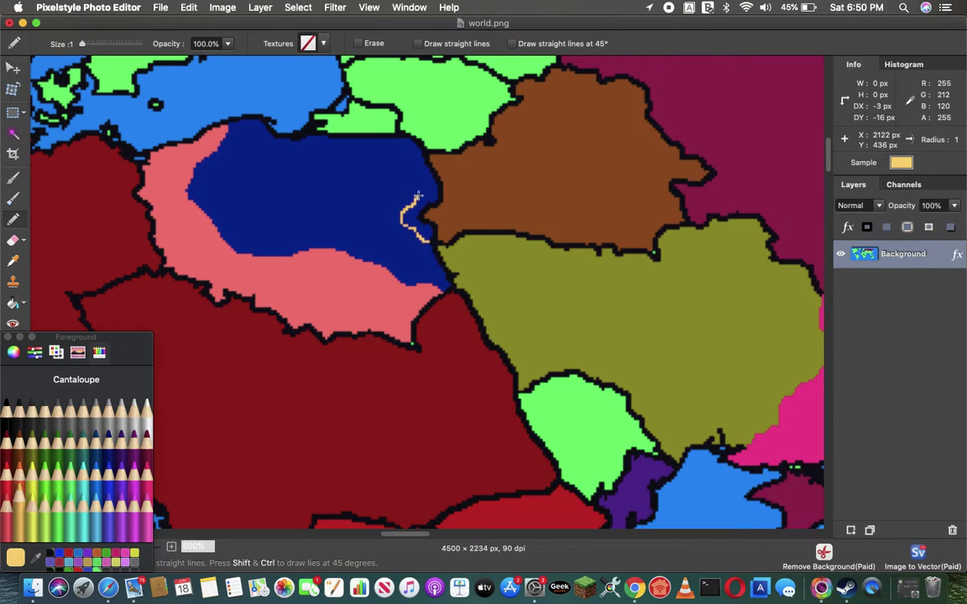
pyautogui.press('g')
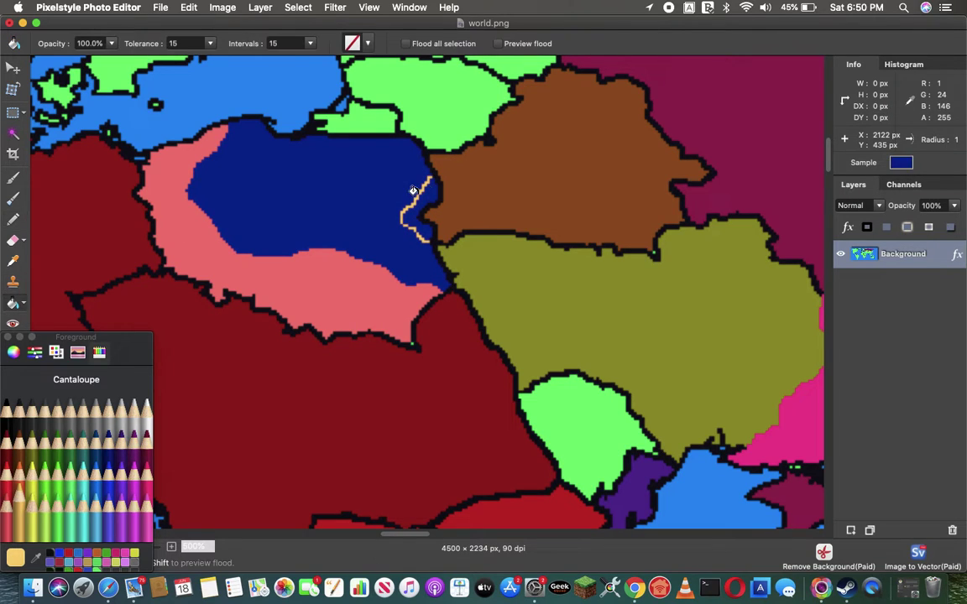
pyautogui.click(434, 186)
pyautogui.click(189, 6)
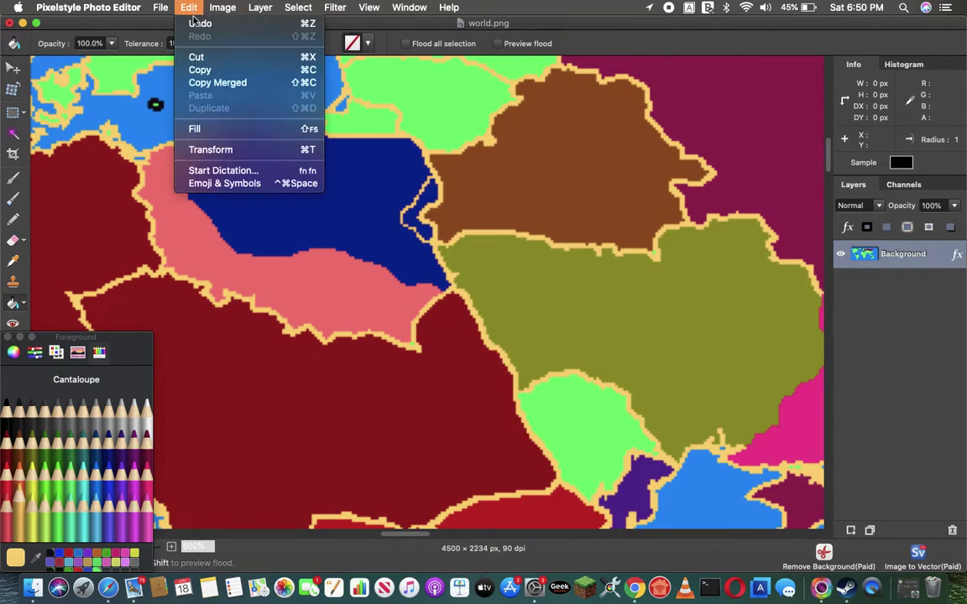
pyautogui.click(434, 137)
pyautogui.click(416, 204)
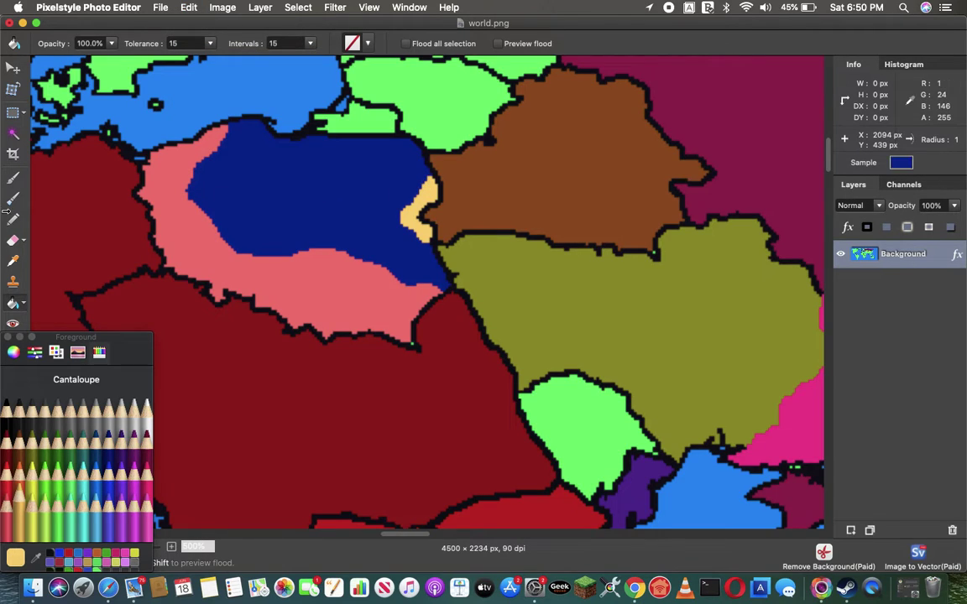
# Extend the Cantaloupe pocket westward into Poland with a pencil outline, and fill it.
pyautogui.press('n')
pyautogui.moveTo(427, 242)
pyautogui.mouseDown()
pyautogui.moveTo(394, 233)
pyautogui.moveTo(397, 192)
pyautogui.mouseUp()
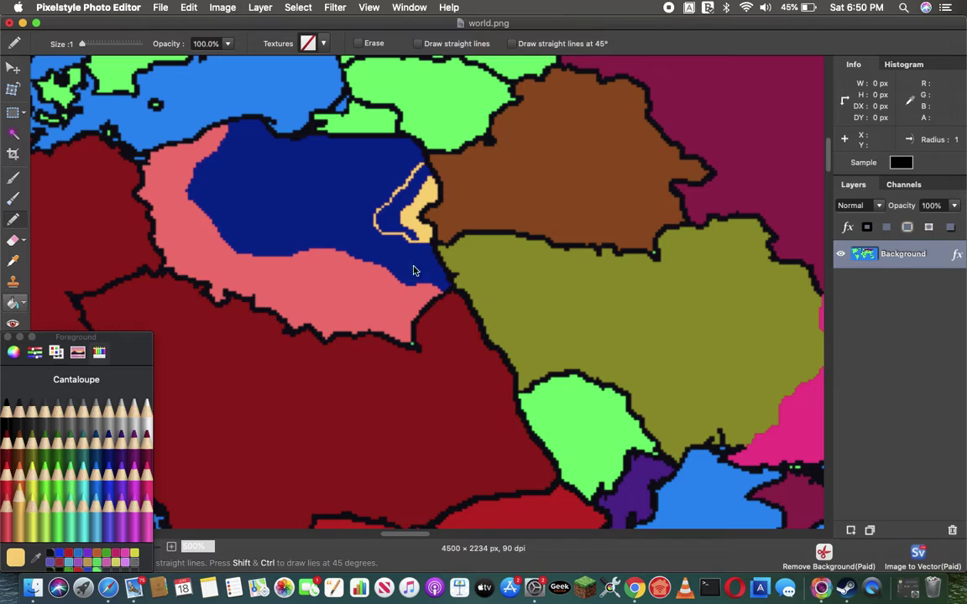
pyautogui.press('g')
pyautogui.click(382, 223)
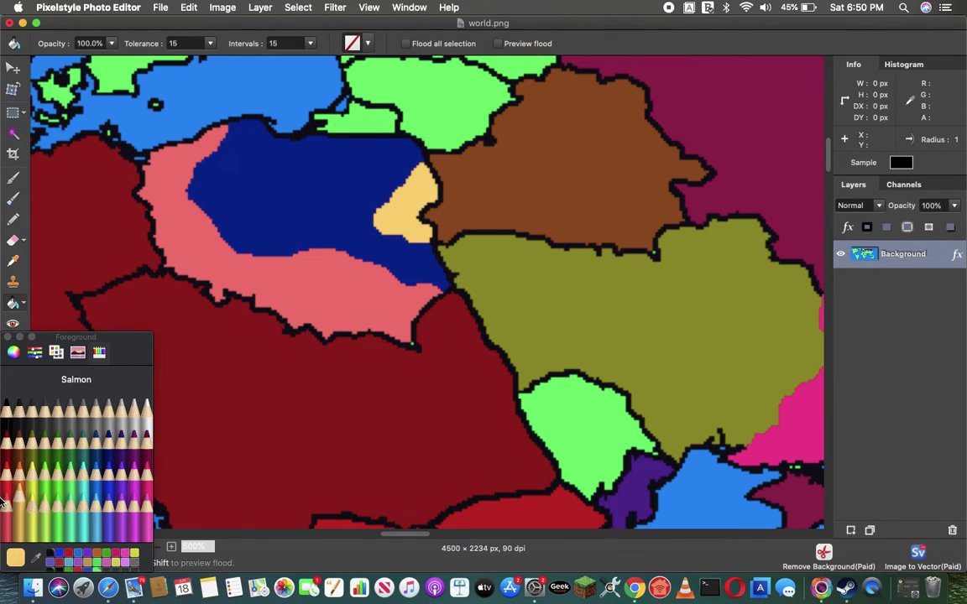
# Recolour Poland's Cantaloupe pocket with Tangerine and its Salmon band with Maraschino.
pyautogui.click(19, 462)
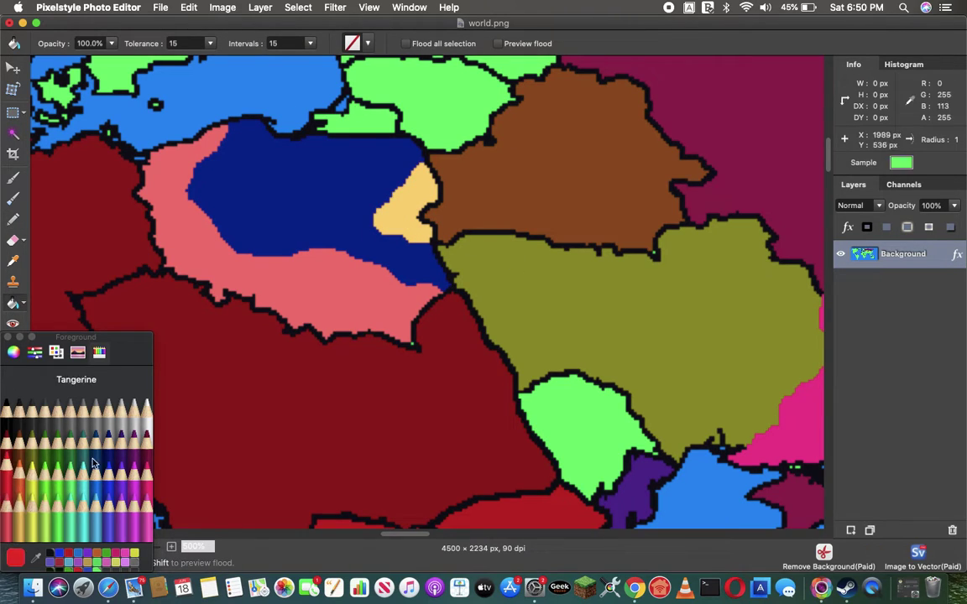
pyautogui.click(418, 201)
pyautogui.click(7, 462)
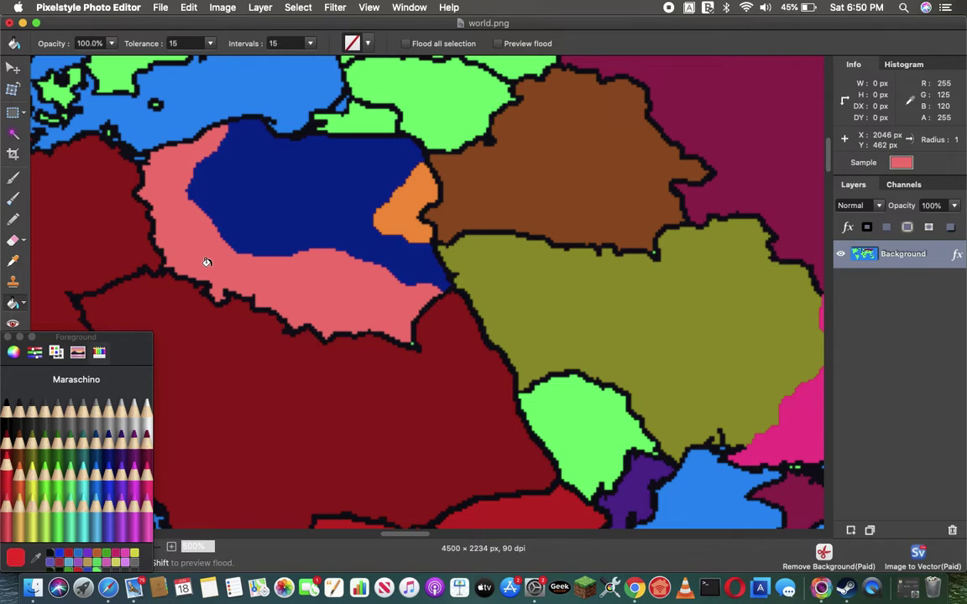
pyautogui.click(185, 235)
# Outline a new Salmon band inside the Maraschino zone's edge up to Poland's northern coast, and fill it.
pyautogui.click(14, 220)
pyautogui.click(10, 500)
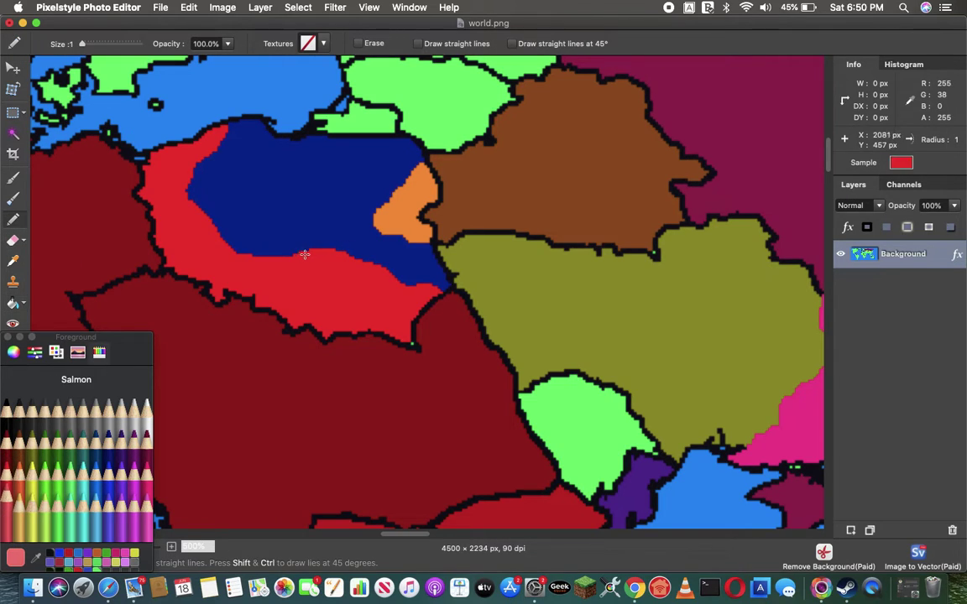
pyautogui.moveTo(303, 253)
pyautogui.mouseDown()
pyautogui.moveTo(269, 223)
pyautogui.moveTo(212, 198)
pyautogui.moveTo(225, 152)
pyautogui.moveTo(264, 132)
pyautogui.mouseUp()
pyautogui.click(13, 302)
pyautogui.click(203, 172)
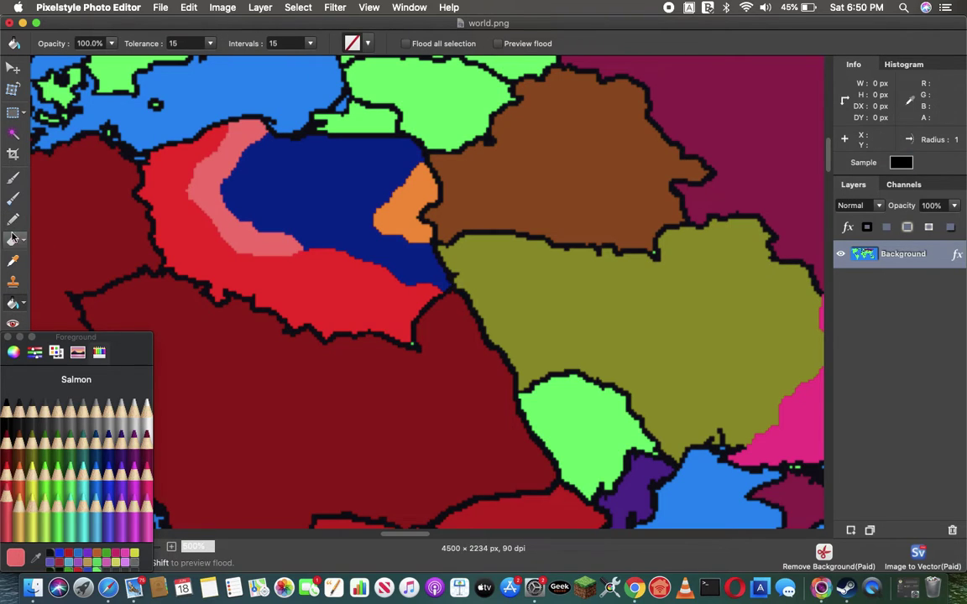
# Outline another Salmon band east of the existing one in Poland with the pencil, up to the northern border, and fill it.
pyautogui.click(14, 219)
pyautogui.moveTo(252, 223)
pyautogui.mouseDown()
pyautogui.moveTo(277, 183)
pyautogui.moveTo(338, 156)
pyautogui.mouseUp()
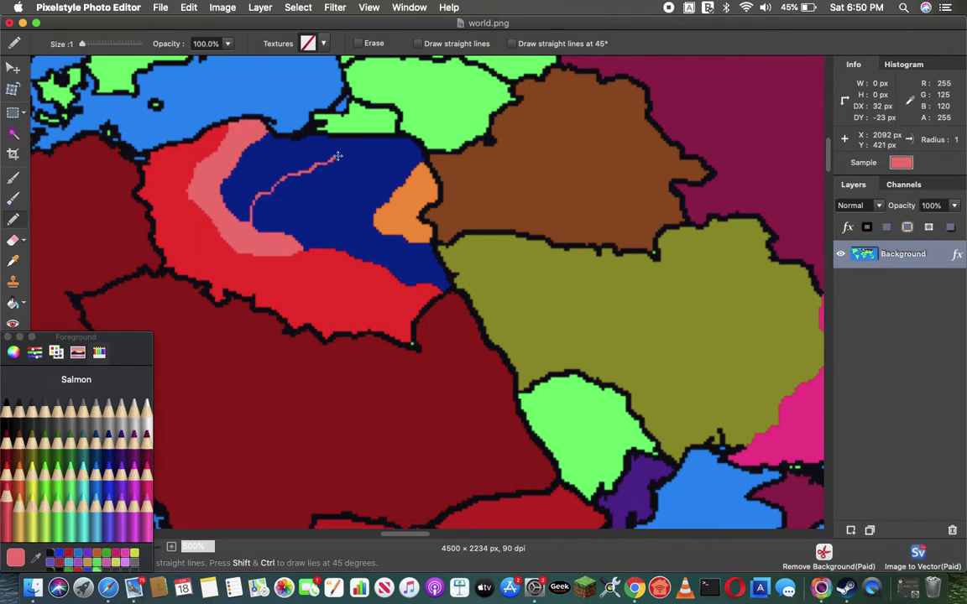
pyautogui.click(11, 287)
pyautogui.click(12, 303)
pyautogui.click(234, 167)
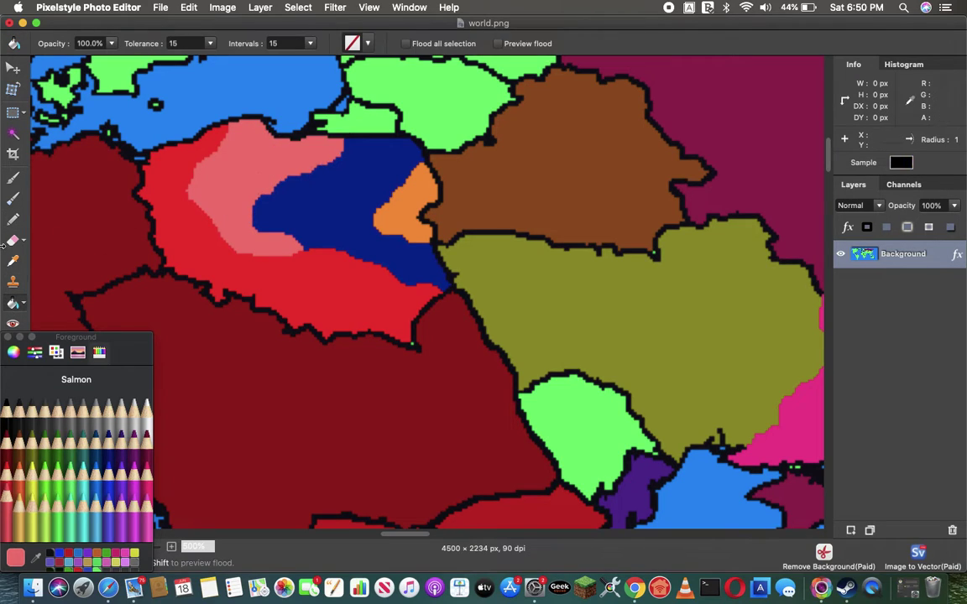
# Extend the Salmon zone along Poland's northern border almost to its northeast corner with a pencil outline, and fill it.
pyautogui.click(13, 219)
pyautogui.moveTo(402, 140); pyautogui.dragTo(335, 182)
pyautogui.moveTo(277, 222); pyautogui.dragTo(278, 228)
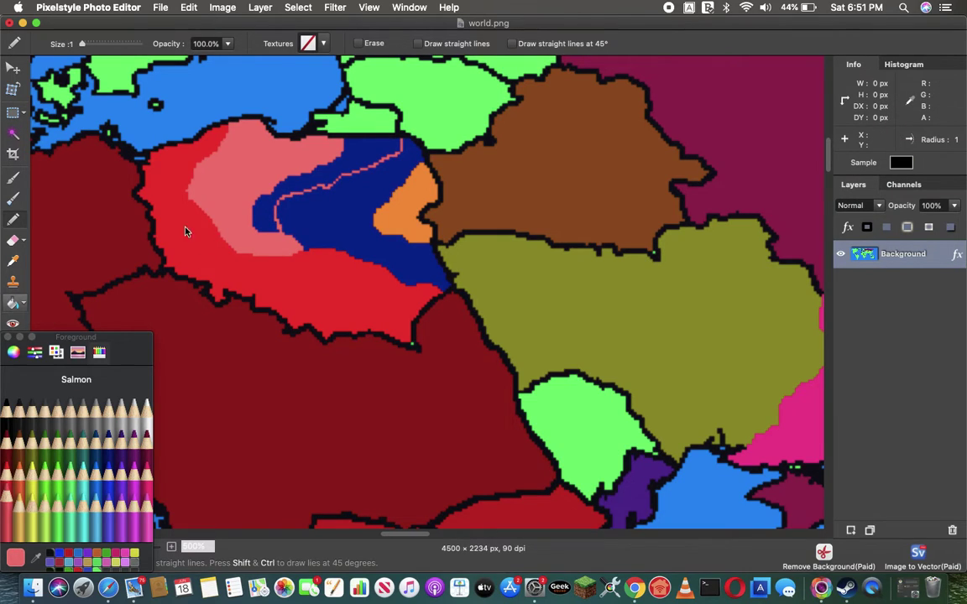
pyautogui.click(14, 302)
pyautogui.click(267, 175)
# Recolour Poland's Salmon zone with Maraschino, and fill the remaining dark blue area with Ice.
pyautogui.click(7, 460)
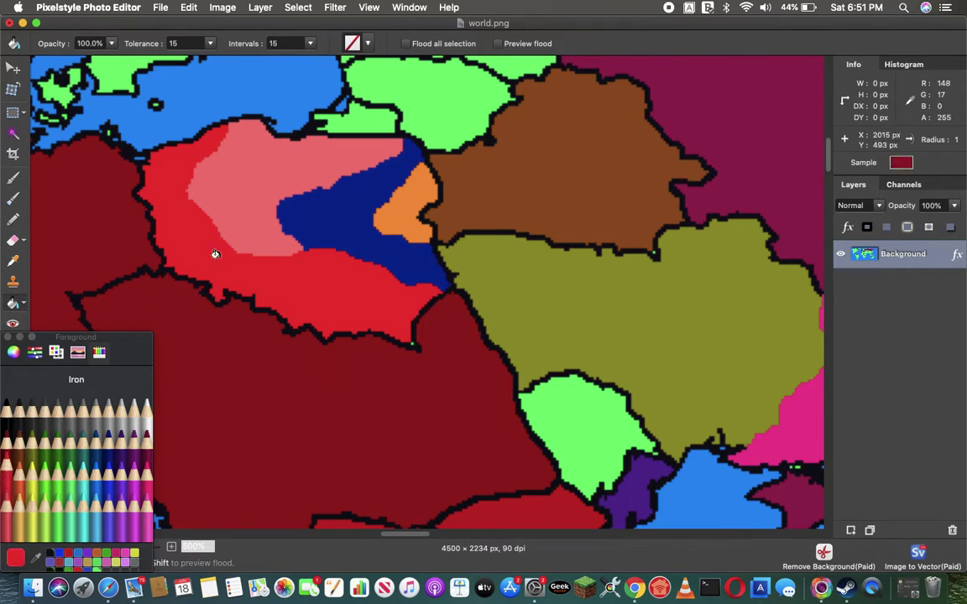
pyautogui.click(308, 167)
pyautogui.click(84, 494)
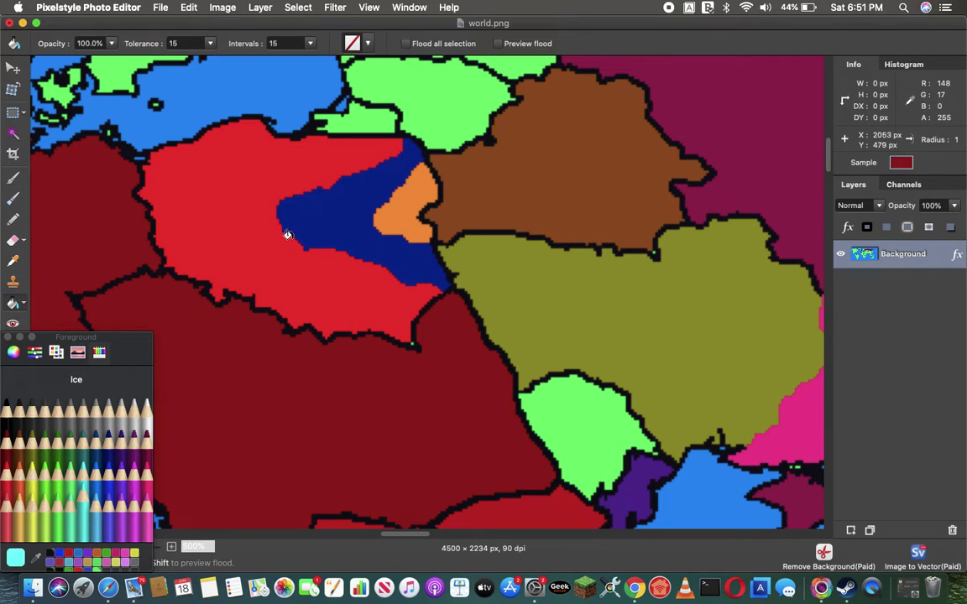
pyautogui.click(307, 220)
# Fill all of Poland's zones, including the red, Ice and Tangerine areas, with Blueberry.
pyautogui.click(107, 485)
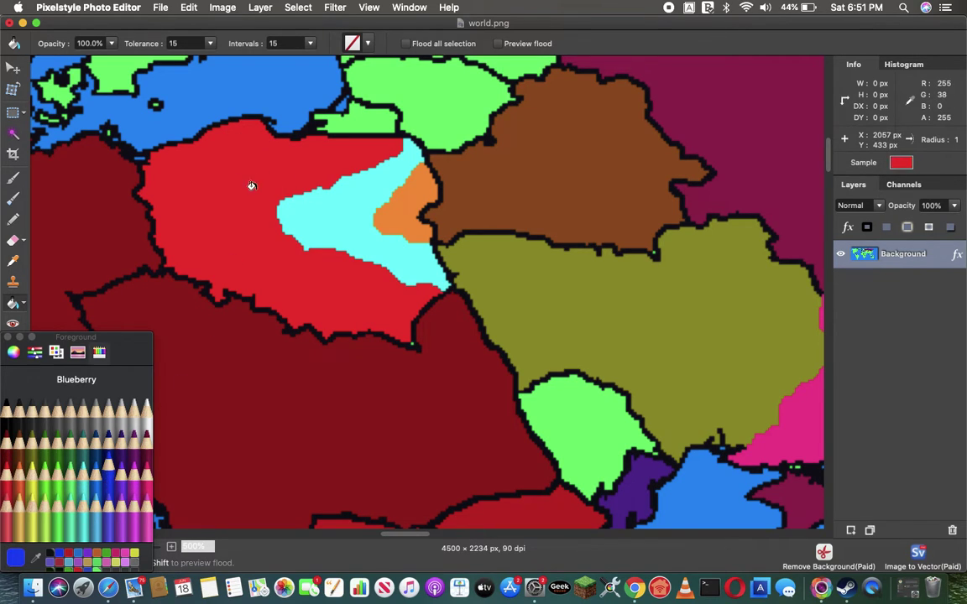
pyautogui.click(269, 191)
pyautogui.click(353, 192)
pyautogui.click(387, 201)
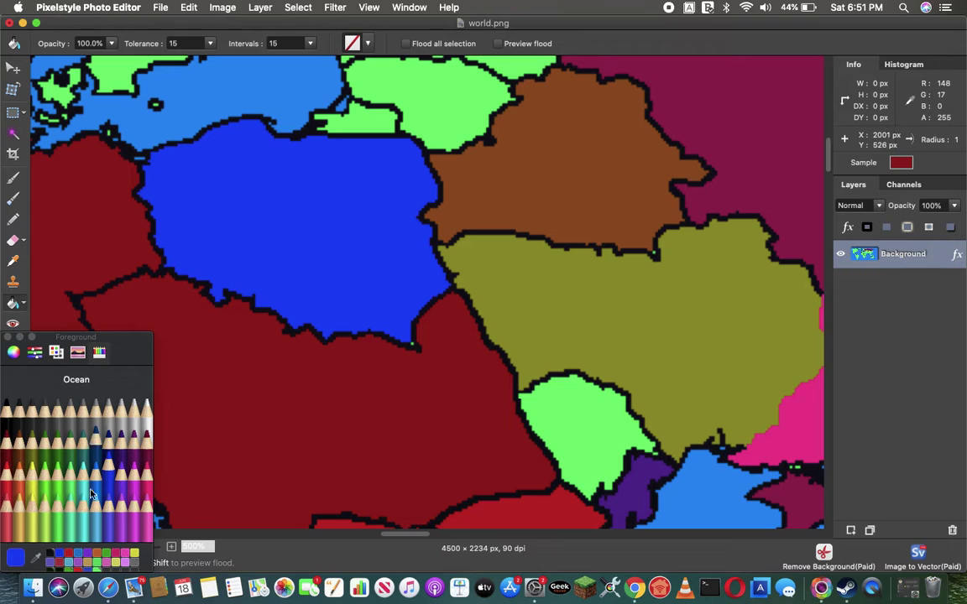
# Draw black partition borders across Poland with a size 2 pencil, separating a western, a southern, a central and a small eastern part.
pyautogui.click(49, 554)
pyautogui.click(15, 219)
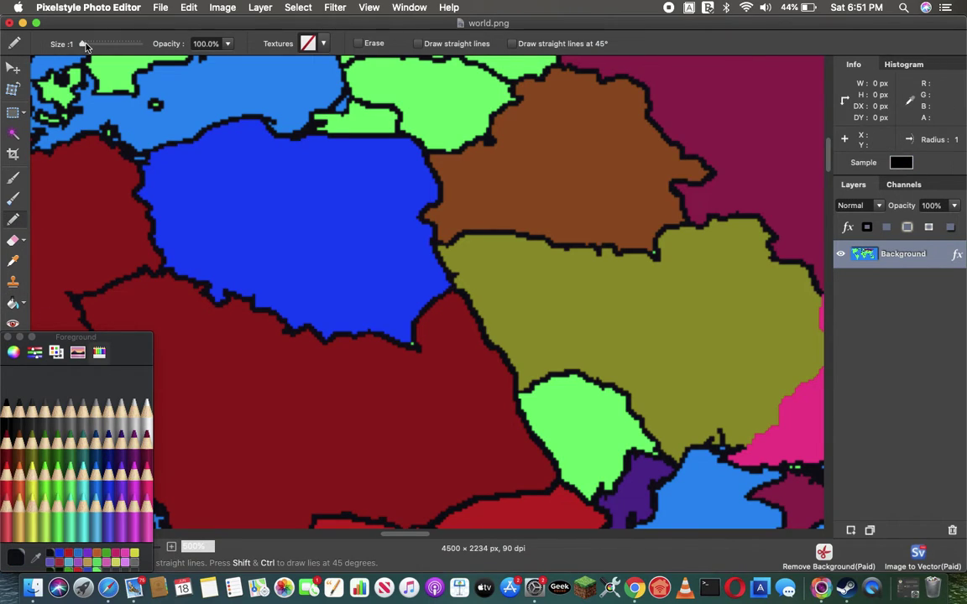
pyautogui.click(85, 46)
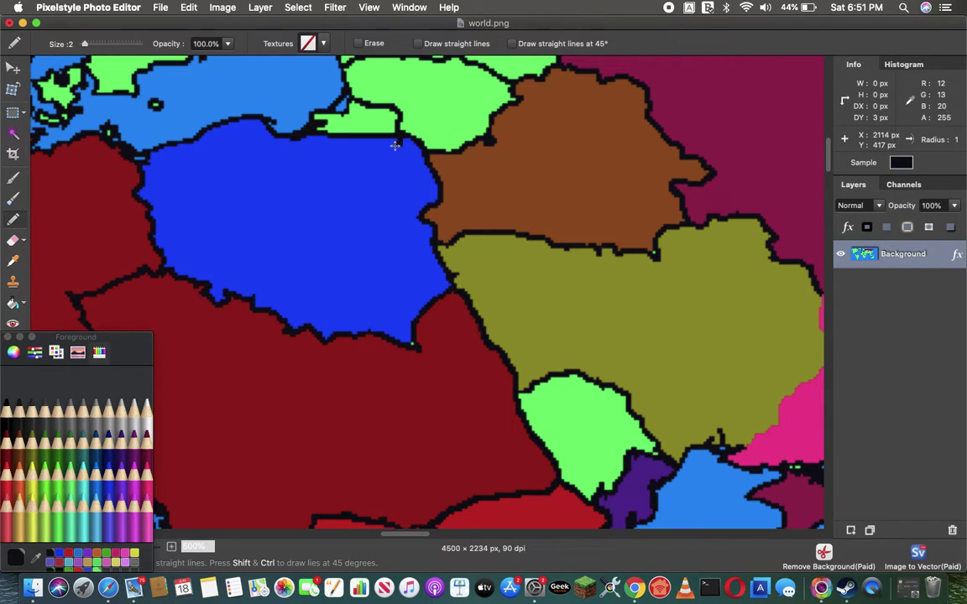
pyautogui.moveTo(388, 158); pyautogui.dragTo(377, 172)
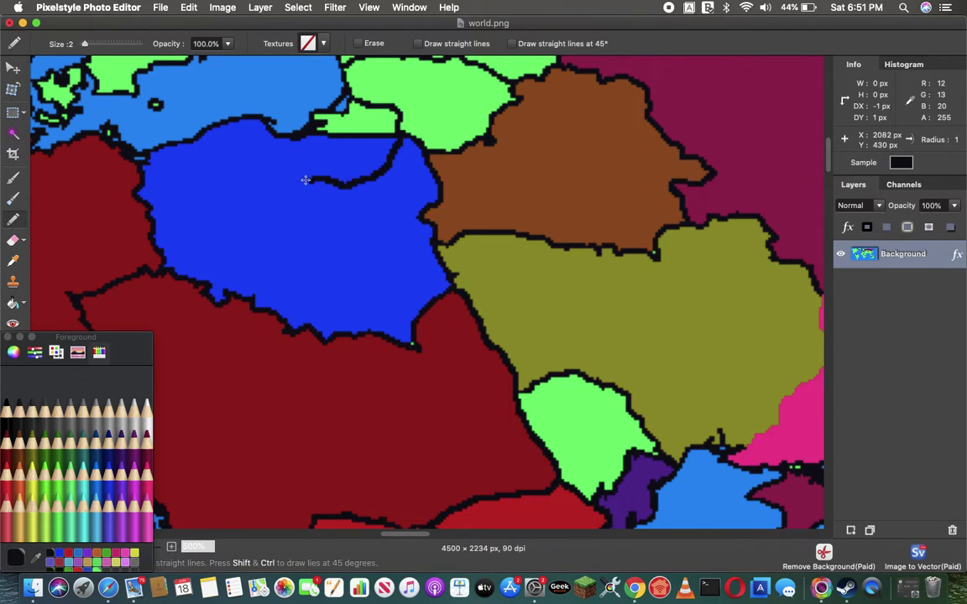
pyautogui.moveTo(305, 179); pyautogui.dragTo(279, 188)
pyautogui.moveTo(257, 250); pyautogui.dragTo(273, 272)
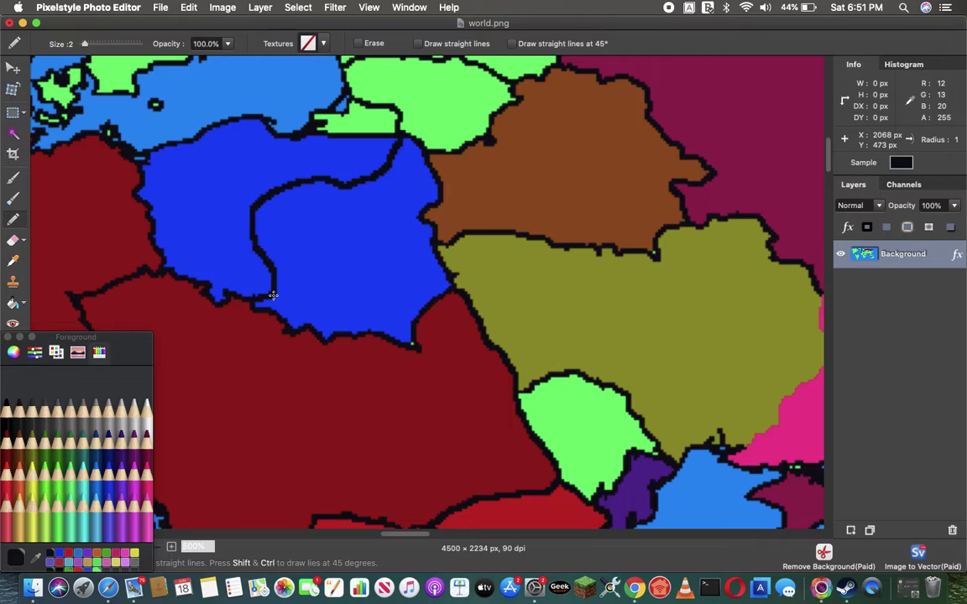
pyautogui.moveTo(278, 294); pyautogui.dragTo(379, 269)
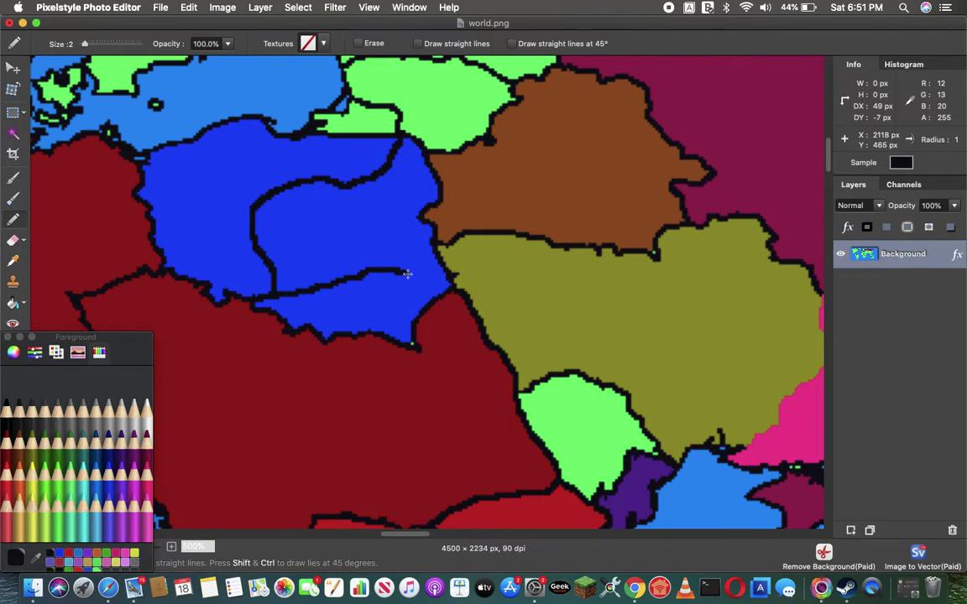
pyautogui.moveTo(432, 239)
pyautogui.mouseDown()
pyautogui.moveTo(395, 226)
pyautogui.moveTo(410, 202)
pyautogui.mouseUp()
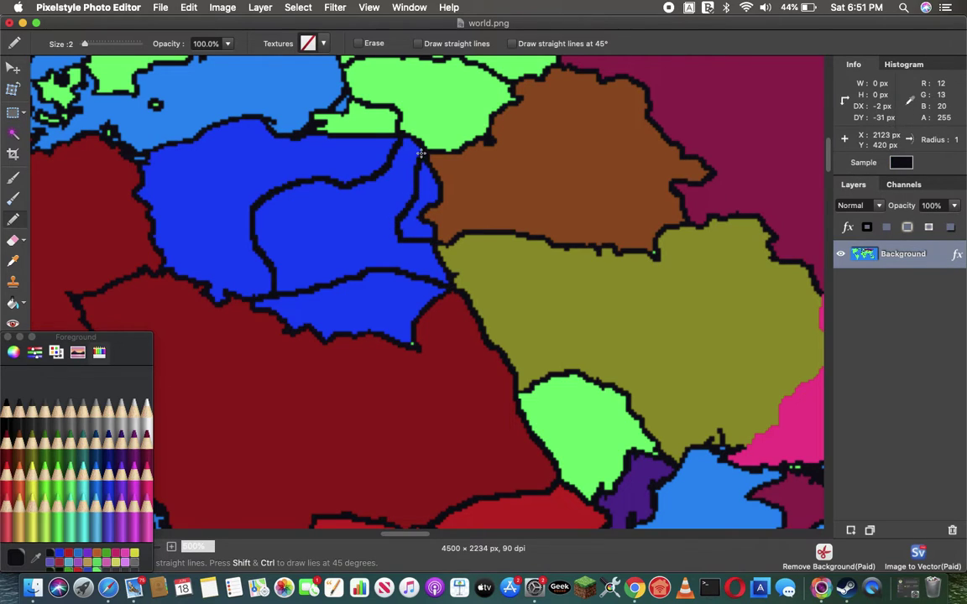
# Fill Poland's western and southern parts with Cayenne and its central part with the brighter red used for Serbia.
pyautogui.click(7, 431)
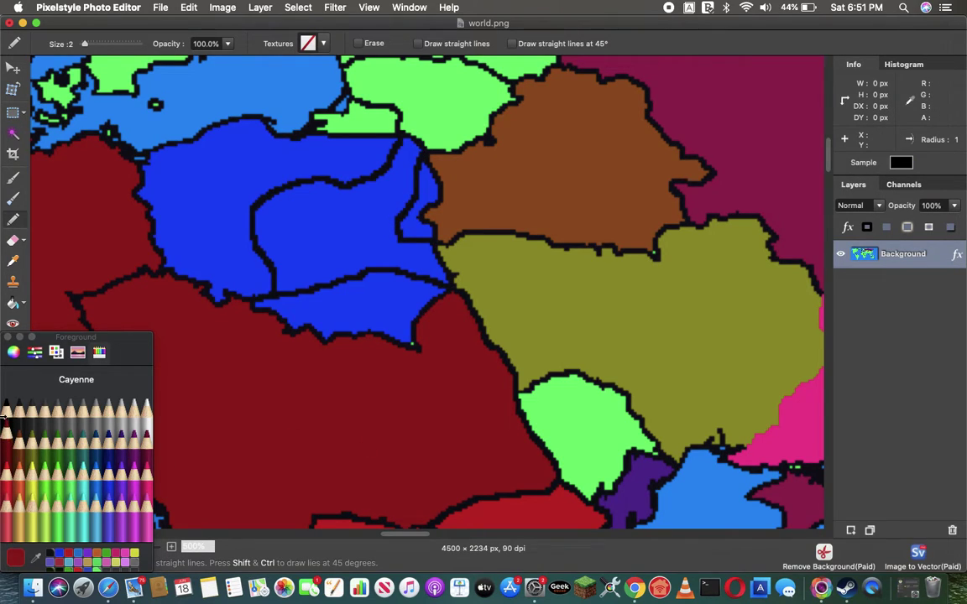
pyautogui.click(13, 325)
pyautogui.click(13, 303)
pyautogui.click(239, 243)
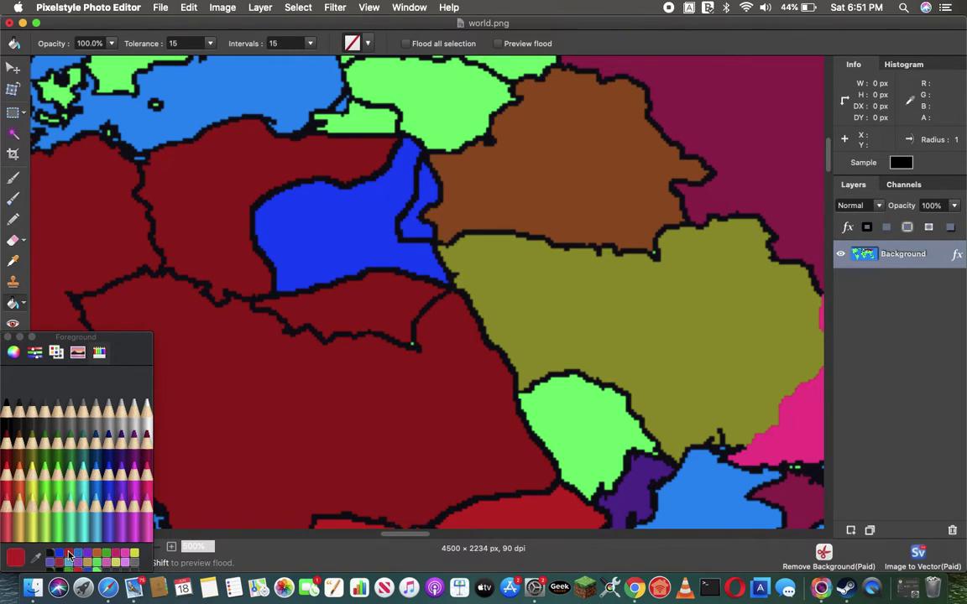
pyautogui.click(299, 272)
# Fill Poland's eastern pocket with Mocha, and paint over its old border with Belarus using a size 5 pencil.
pyautogui.click(27, 455)
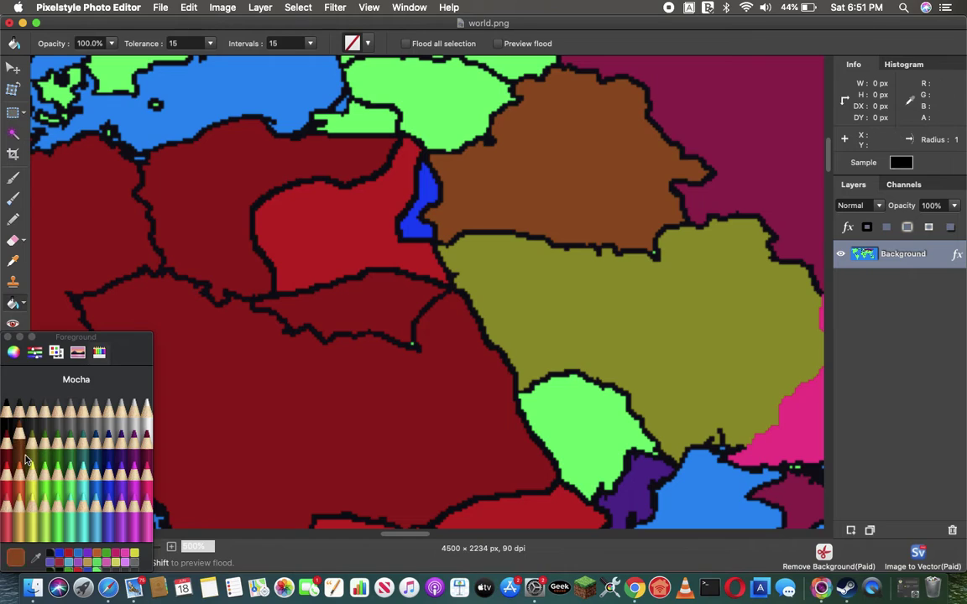
pyautogui.click(428, 192)
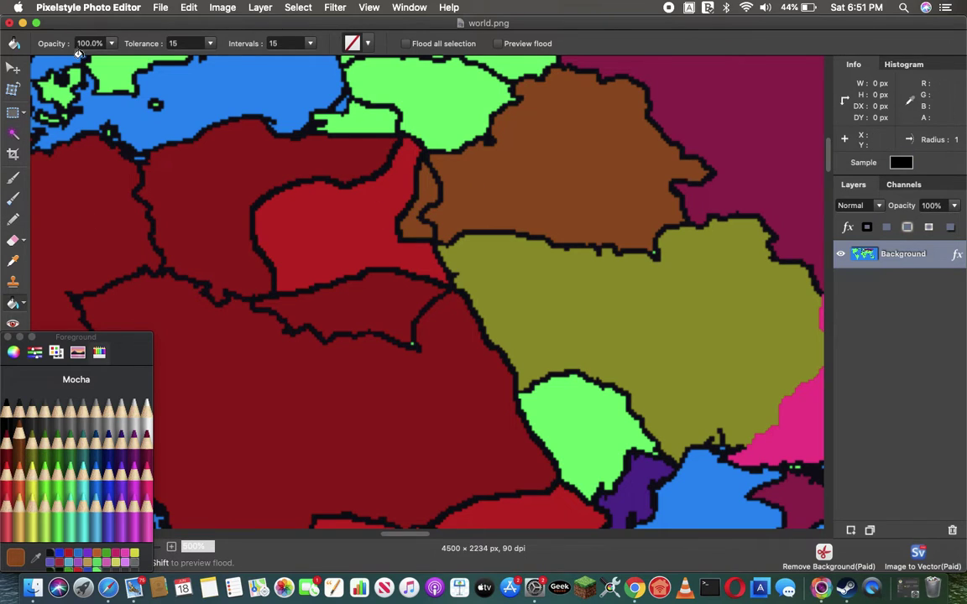
pyautogui.click(12, 219)
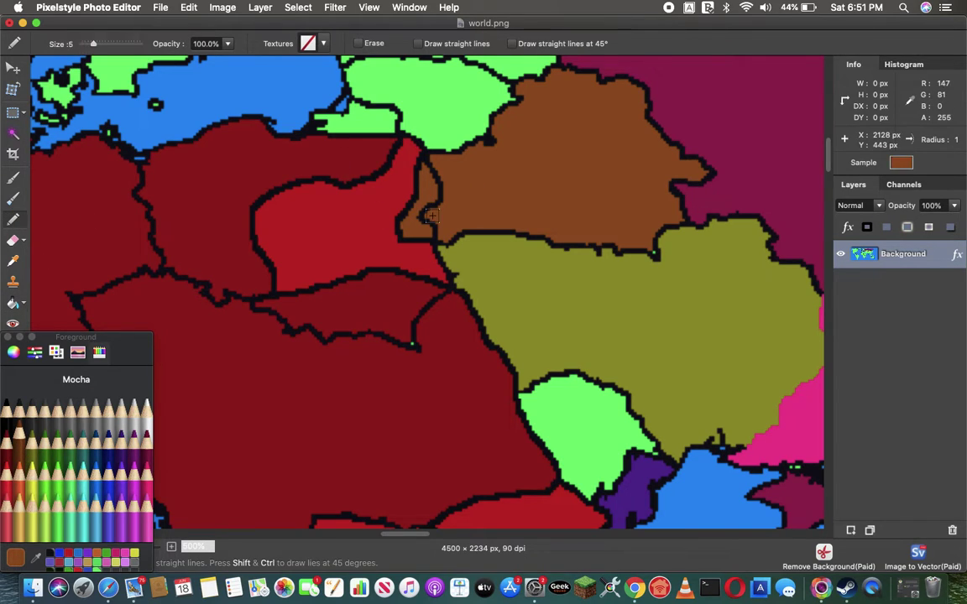
pyautogui.moveTo(431, 216); pyautogui.dragTo(430, 166)
# Fill enlarged Belarus with the light green sampled from its northwestern neighbour, and fill Kaliningrad with Maroon.
pyautogui.press('i')
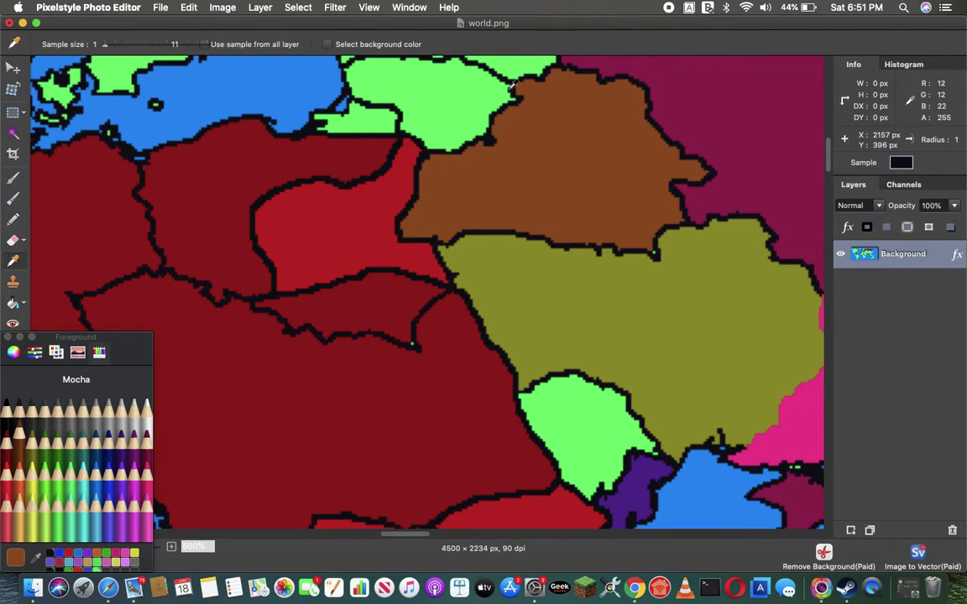
pyautogui.click(505, 88)
pyautogui.click(13, 302)
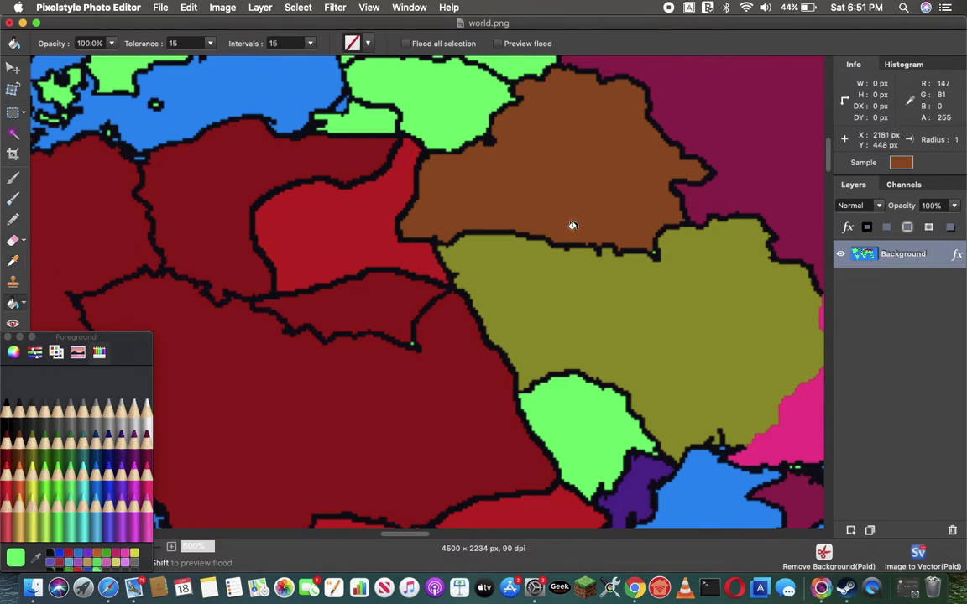
pyautogui.click(571, 226)
pyautogui.click(146, 430)
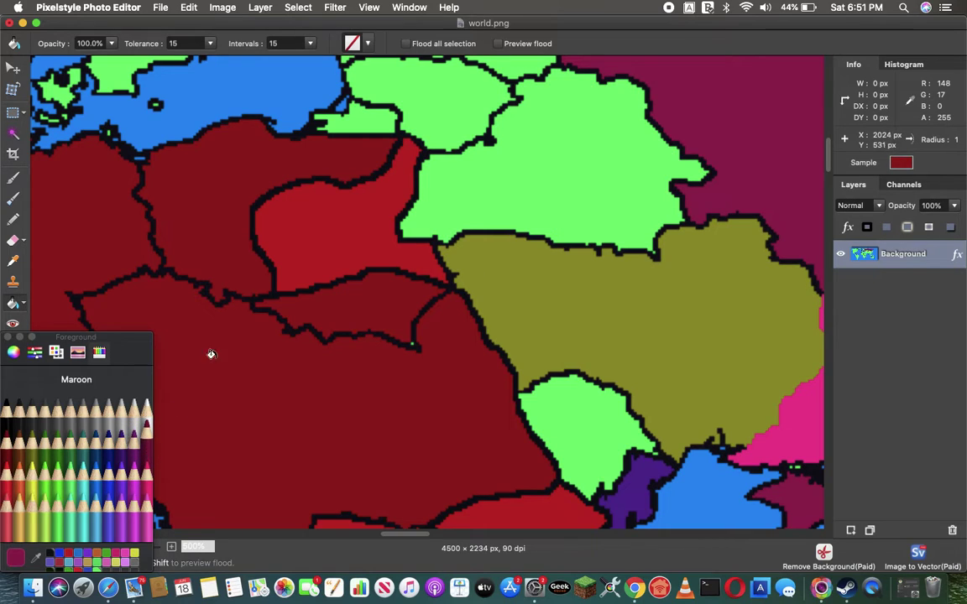
pyautogui.click(339, 105)
# Recolour Germany and western Poland with Eggplant, and paint over the old border between them with the pencil.
pyautogui.click(121, 431)
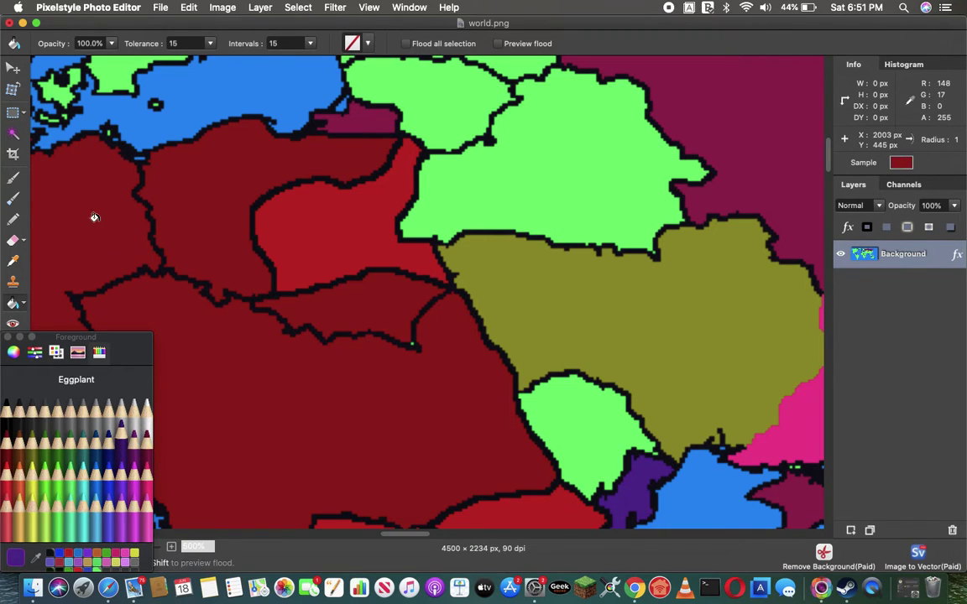
pyautogui.click(13, 219)
pyautogui.moveTo(164, 256); pyautogui.dragTo(148, 209)
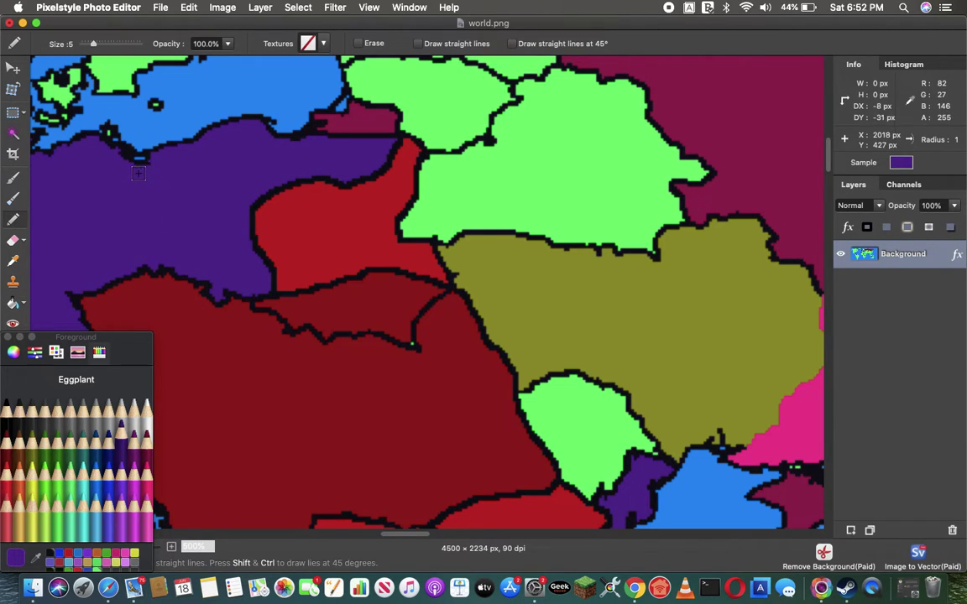
pyautogui.moveTo(139, 171); pyautogui.dragTo(138, 168)
# Paint over the old border between Austria-Hungary and southern Poland in Cayenne with a size 4 pencil.
pyautogui.click(90, 47)
pyautogui.click(6, 437)
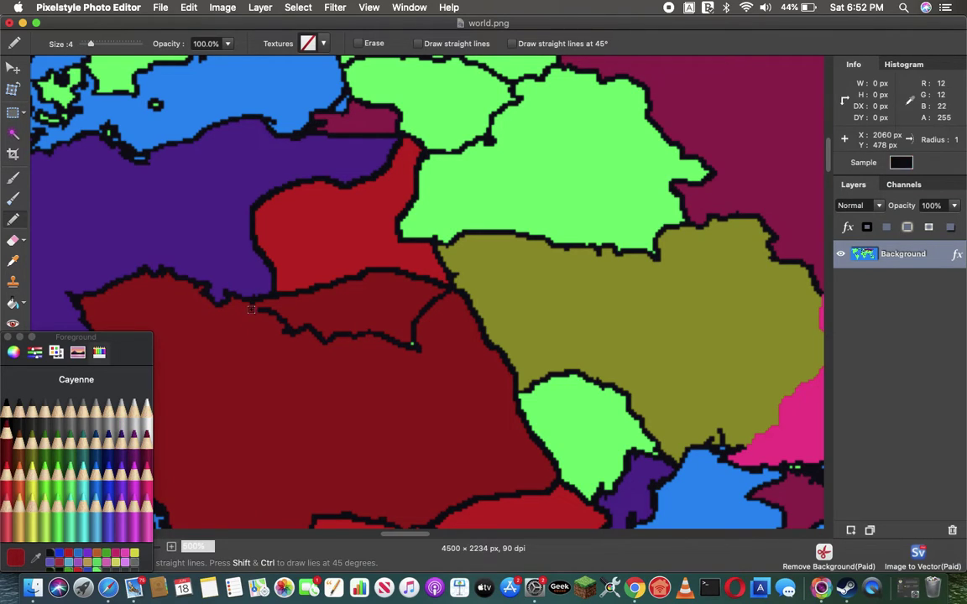
pyautogui.moveTo(261, 311)
pyautogui.mouseDown()
pyautogui.moveTo(286, 336)
pyautogui.moveTo(400, 341)
pyautogui.moveTo(436, 295)
pyautogui.mouseUp()
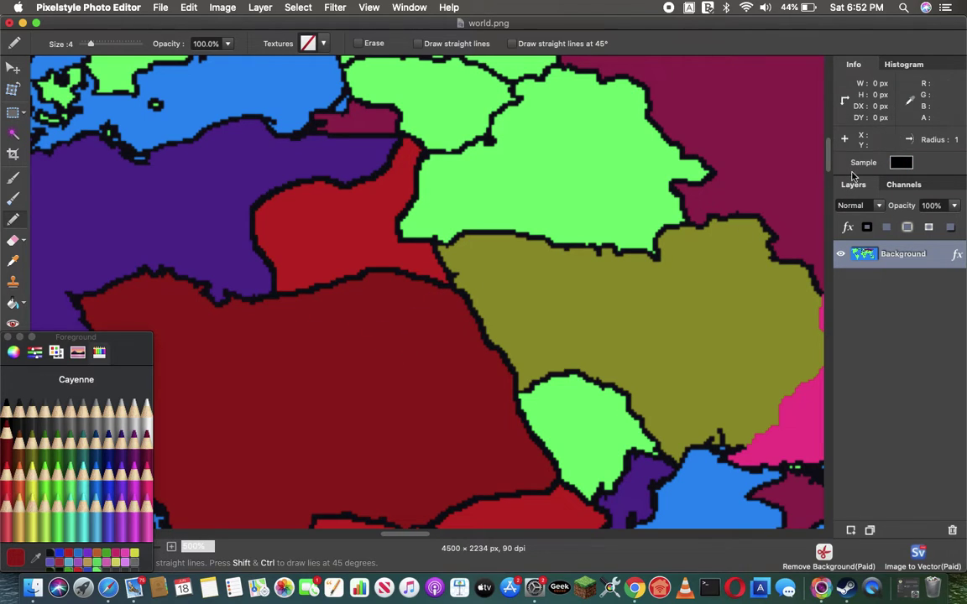
# Fill Italy's mainland, Sicily and Sardinia with Midnight.
pyautogui.scroll(-6, 747, 156)
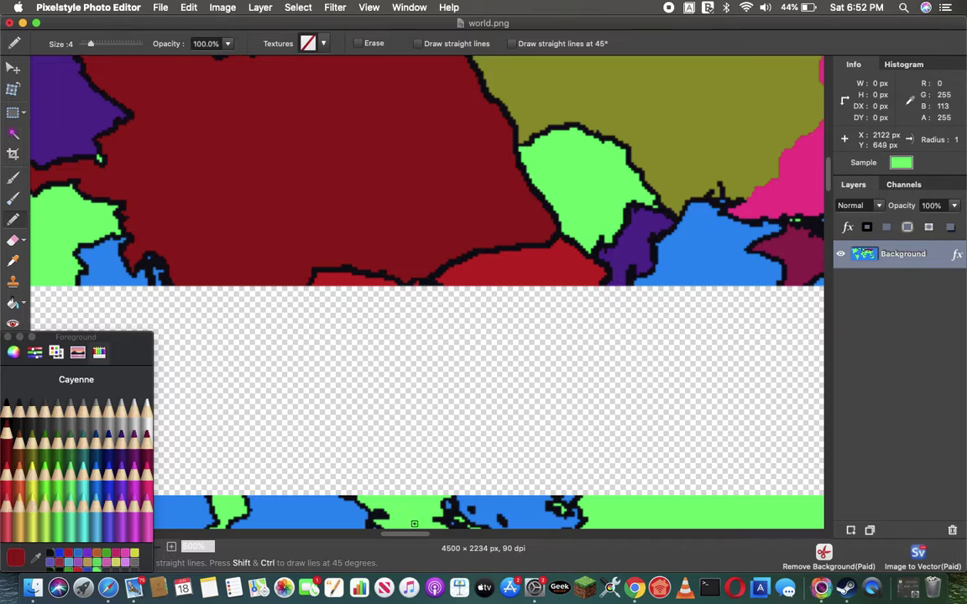
pyautogui.moveTo(407, 534); pyautogui.dragTo(391, 533)
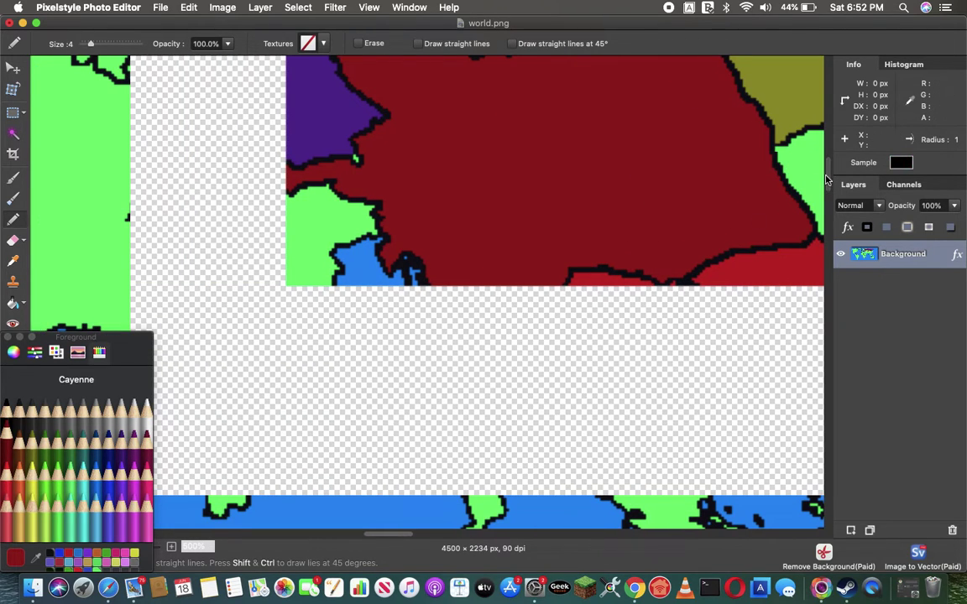
pyautogui.scroll(-1, 587, 294)
pyautogui.click(130, 433)
pyautogui.click(105, 449)
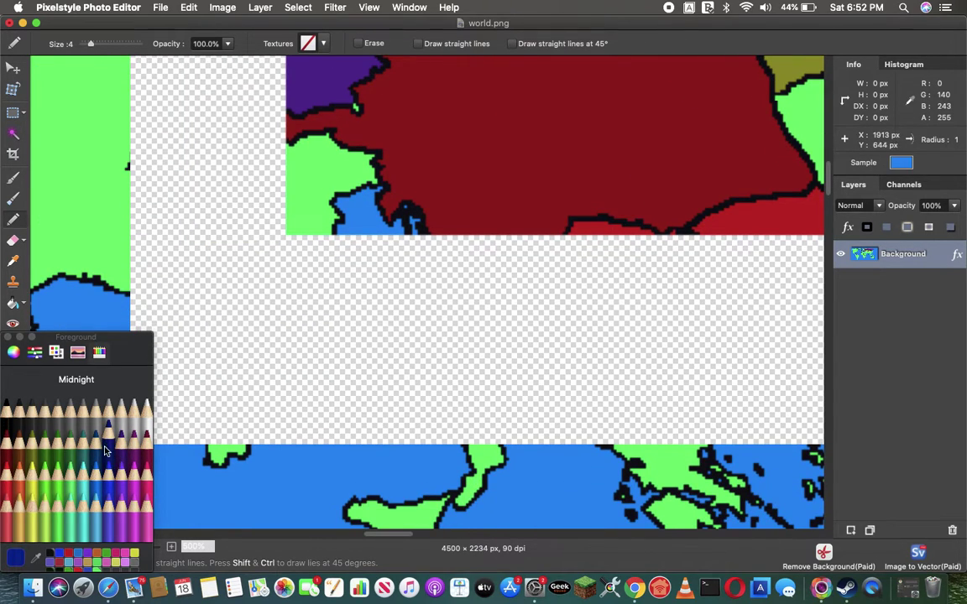
pyautogui.click(13, 303)
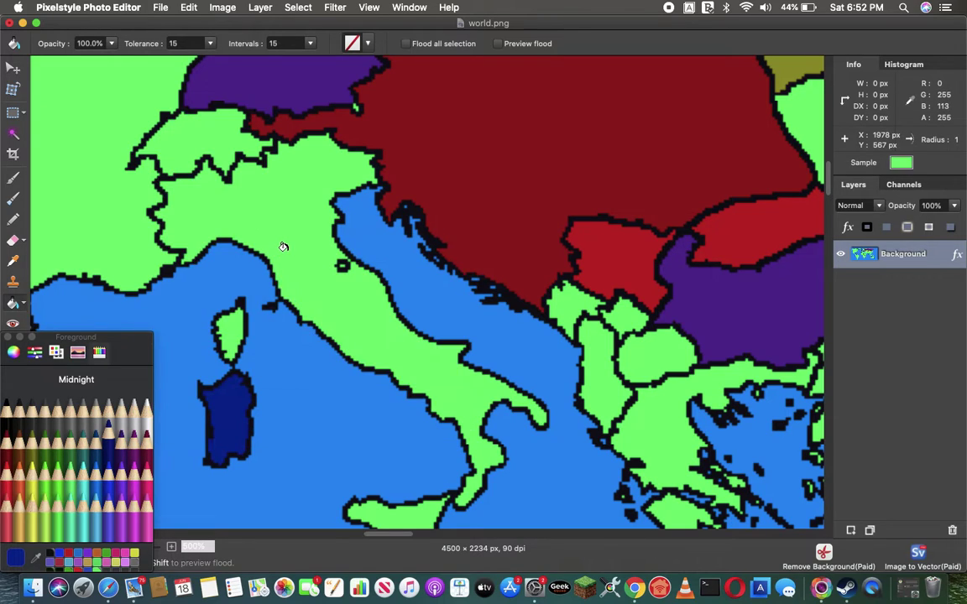
pyautogui.click(284, 247)
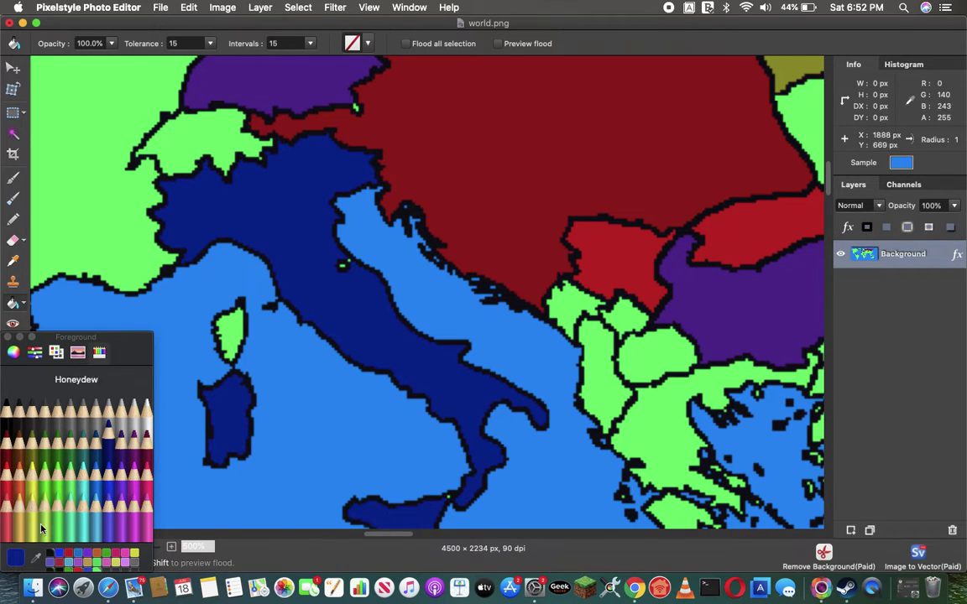
# Outline a Salmon band along Italy's northeastern border with a size 1 pencil, and fill it.
pyautogui.click(15, 502)
pyautogui.click(12, 218)
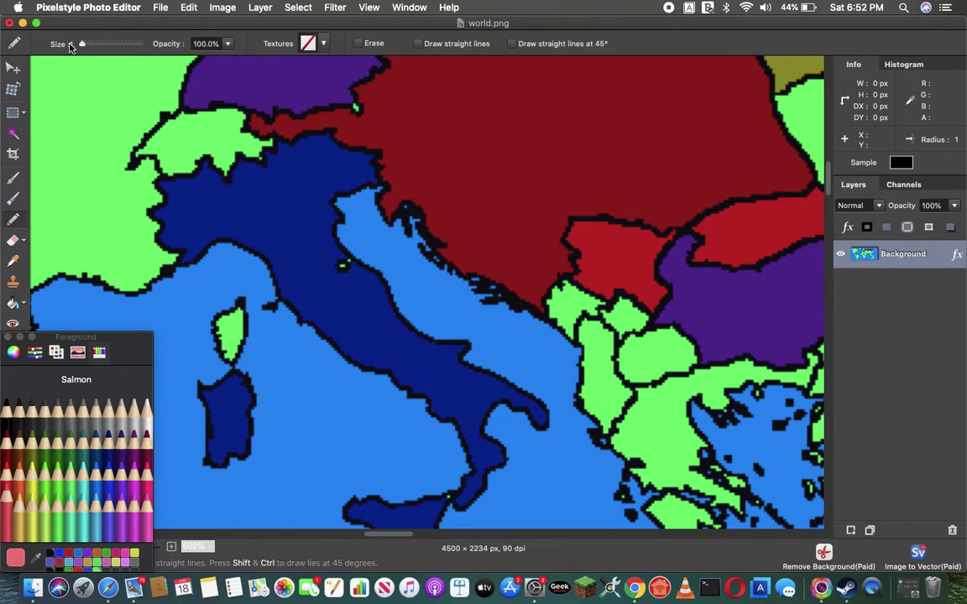
pyautogui.moveTo(365, 182)
pyautogui.mouseDown()
pyautogui.moveTo(319, 157)
pyautogui.moveTo(279, 151)
pyautogui.mouseUp()
pyautogui.click(12, 303)
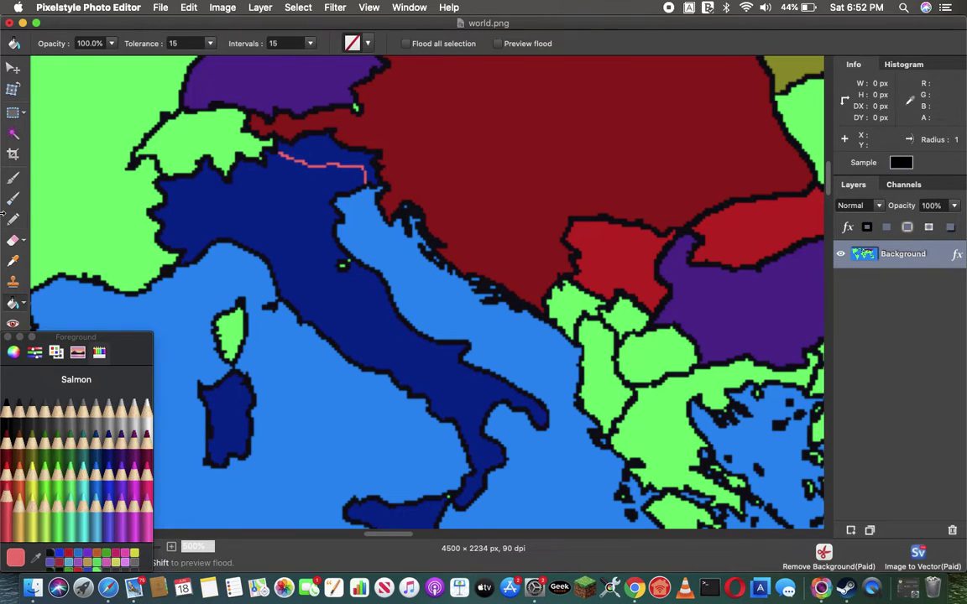
pyautogui.click(282, 151)
# Extend the Salmon zone southwest across Italy's northeast to the Adriatic coast with a pencil outline, and fill it.
pyautogui.click(13, 220)
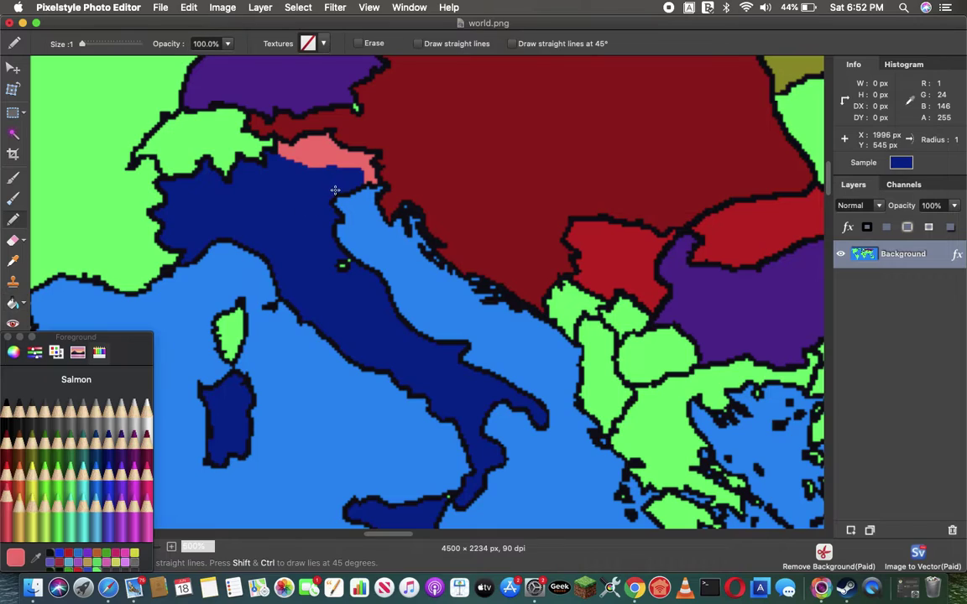
pyautogui.moveTo(335, 192)
pyautogui.mouseDown()
pyautogui.moveTo(346, 182)
pyautogui.moveTo(323, 204)
pyautogui.moveTo(277, 189)
pyautogui.moveTo(264, 169)
pyautogui.mouseUp()
pyautogui.click(12, 303)
pyautogui.click(311, 171)
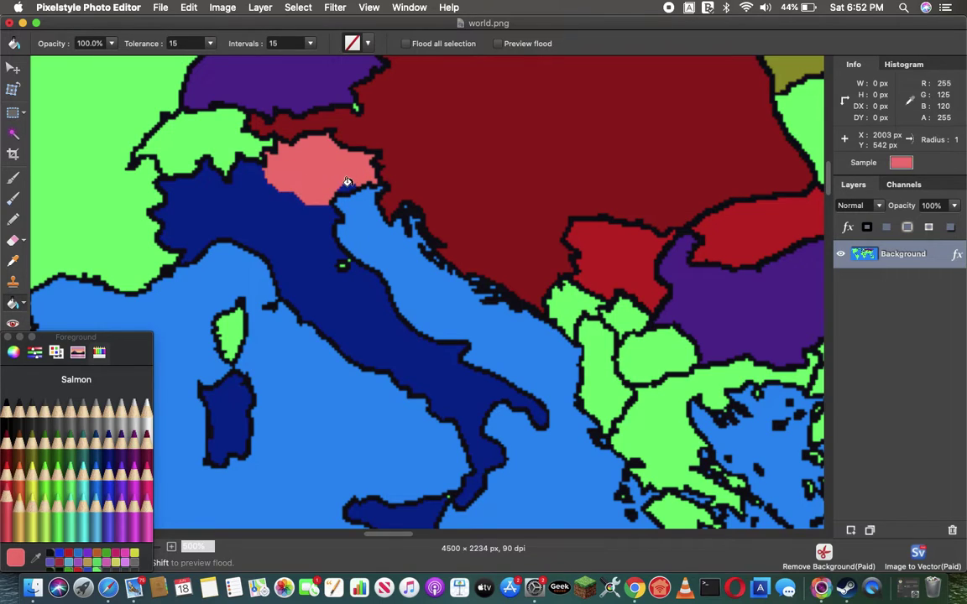
# Outline a narrow southward Salmon spur from the occupied zone toward Italy's western coast, and fill it.
pyautogui.click(12, 219)
pyautogui.moveTo(298, 204)
pyautogui.mouseDown()
pyautogui.moveTo(271, 236)
pyautogui.moveTo(276, 190)
pyautogui.mouseUp()
pyautogui.click(12, 304)
pyautogui.click(282, 216)
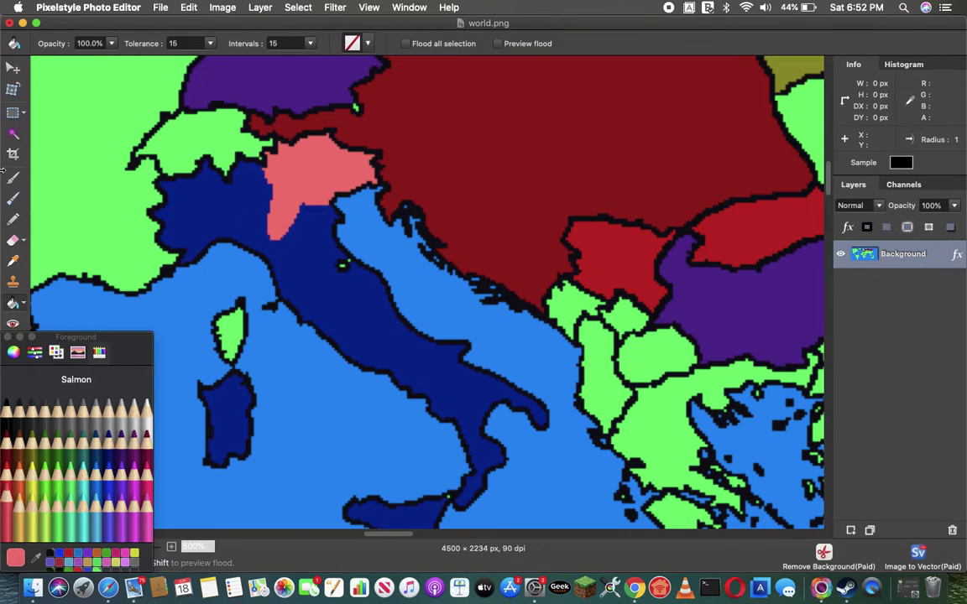
# Outline a wider Salmon corridor from the occupied zone to Italy's western coast with the pencil, and fill it.
pyautogui.click(12, 219)
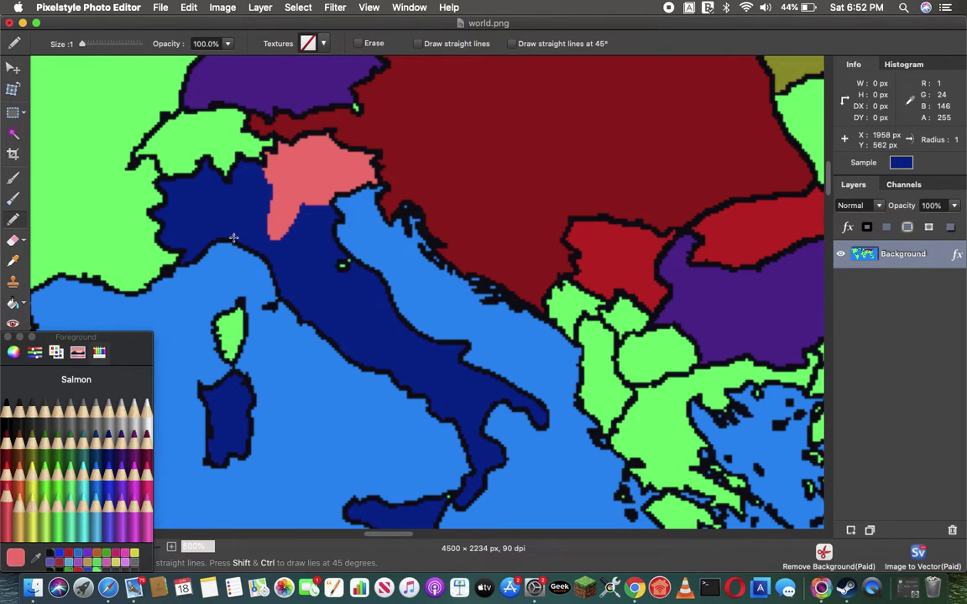
pyautogui.moveTo(233, 239); pyautogui.dragTo(270, 187)
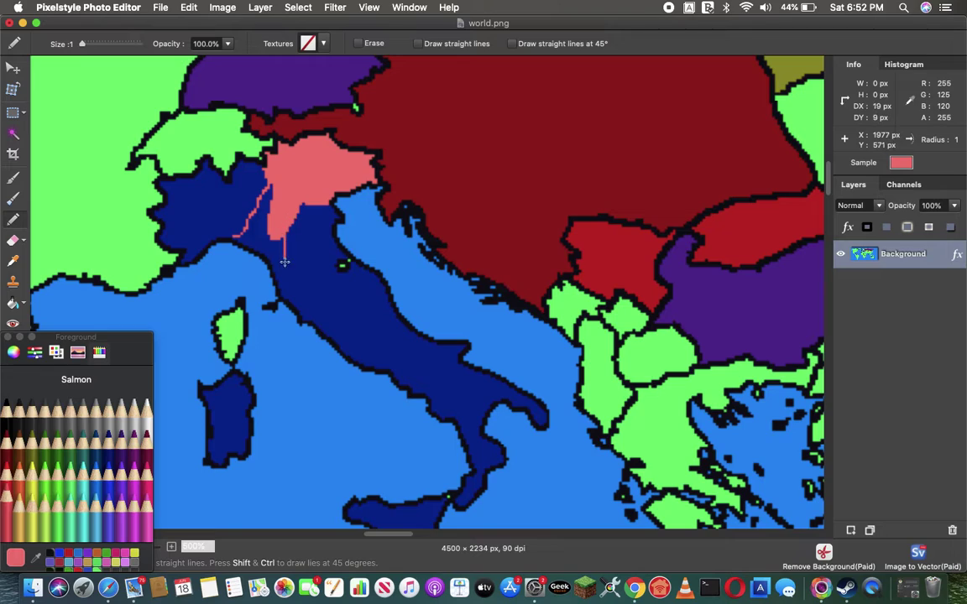
pyautogui.click(12, 303)
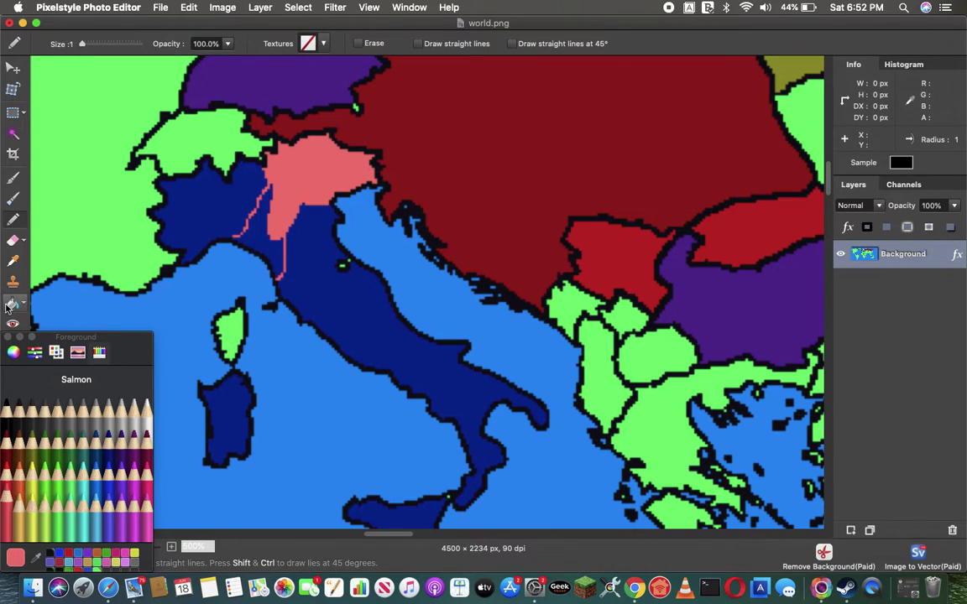
pyautogui.click(255, 245)
# Fill Italy's unoccupied mainland, Sicily and Sardinia with Ice, and fill the occupied zone with Maraschino.
pyautogui.click(84, 496)
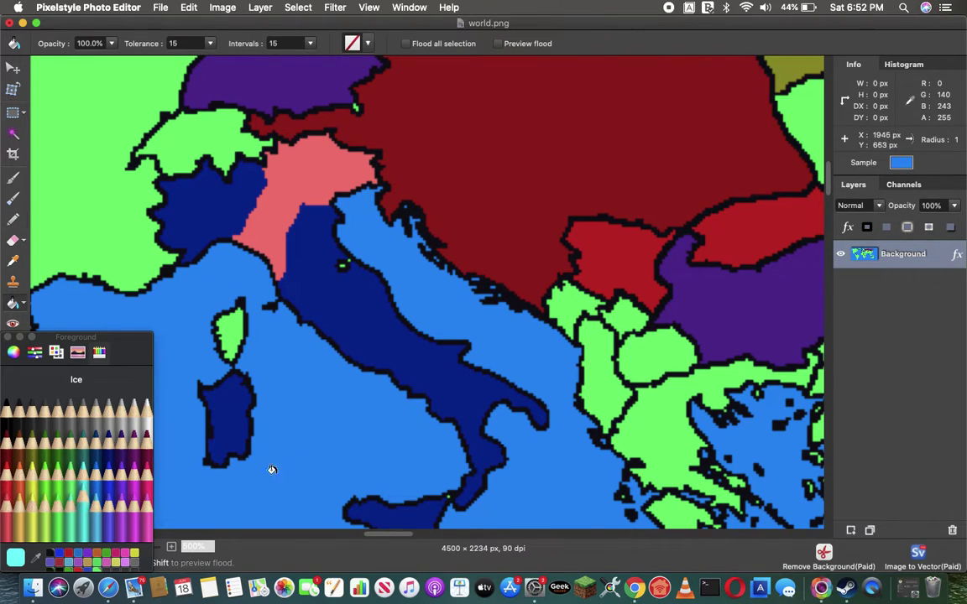
pyautogui.click(367, 483)
pyautogui.click(367, 307)
pyautogui.click(233, 410)
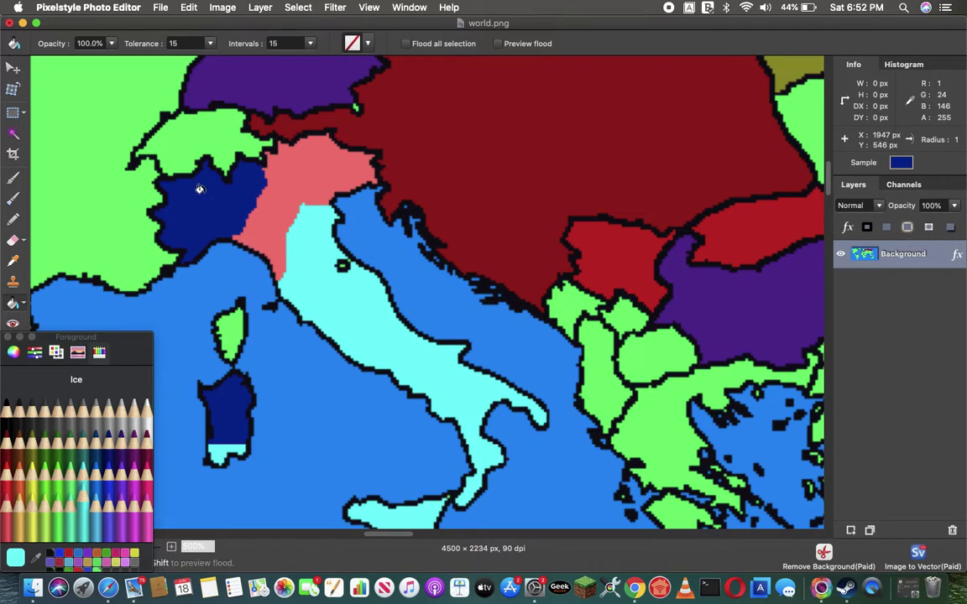
pyautogui.click(200, 190)
pyautogui.click(15, 502)
pyautogui.click(288, 145)
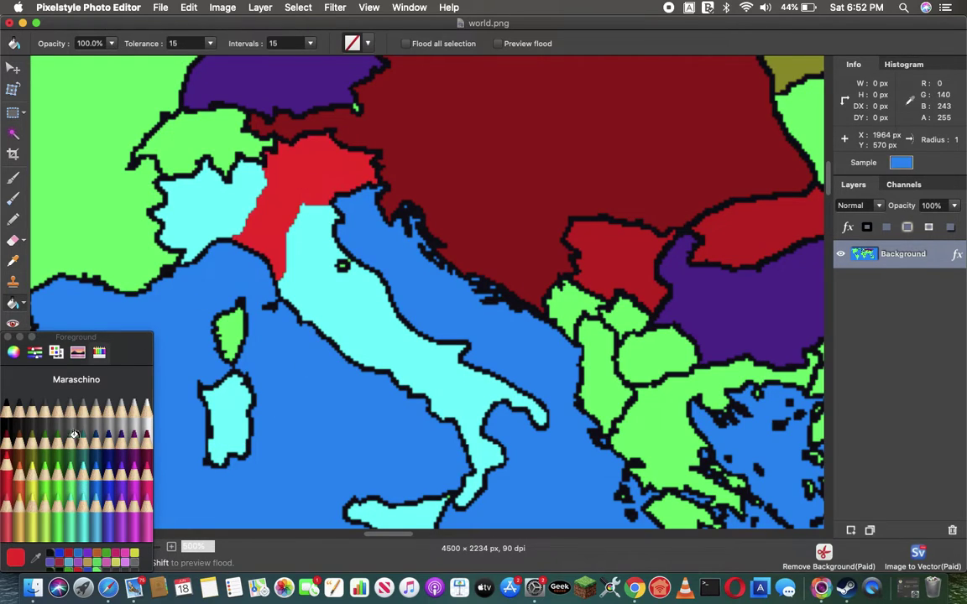
# Draw a black border across the occupied zone in Italy's northeast with a size 2 pencil.
pyautogui.click(6, 417)
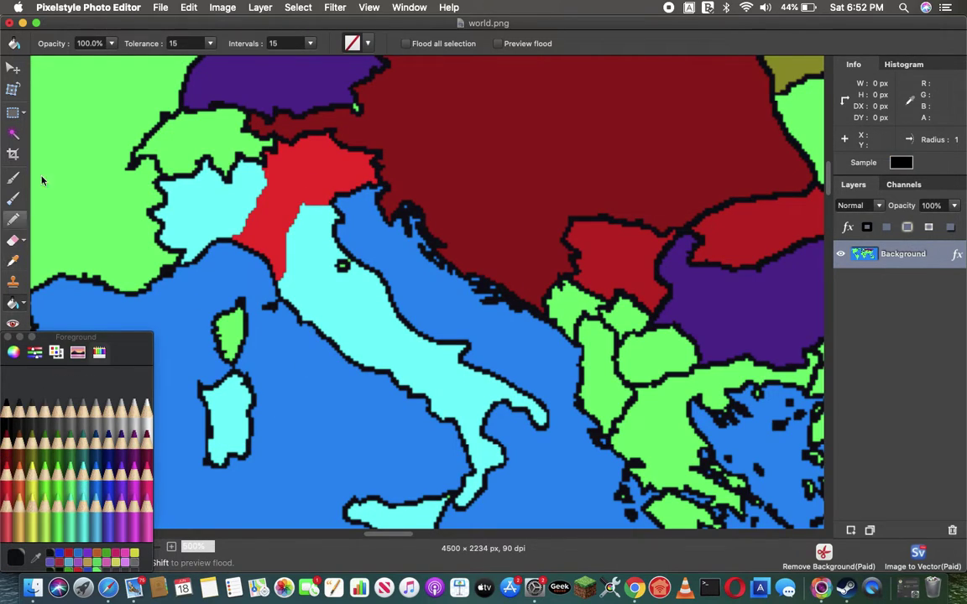
pyautogui.click(13, 219)
pyautogui.moveTo(82, 44); pyautogui.dragTo(85, 44)
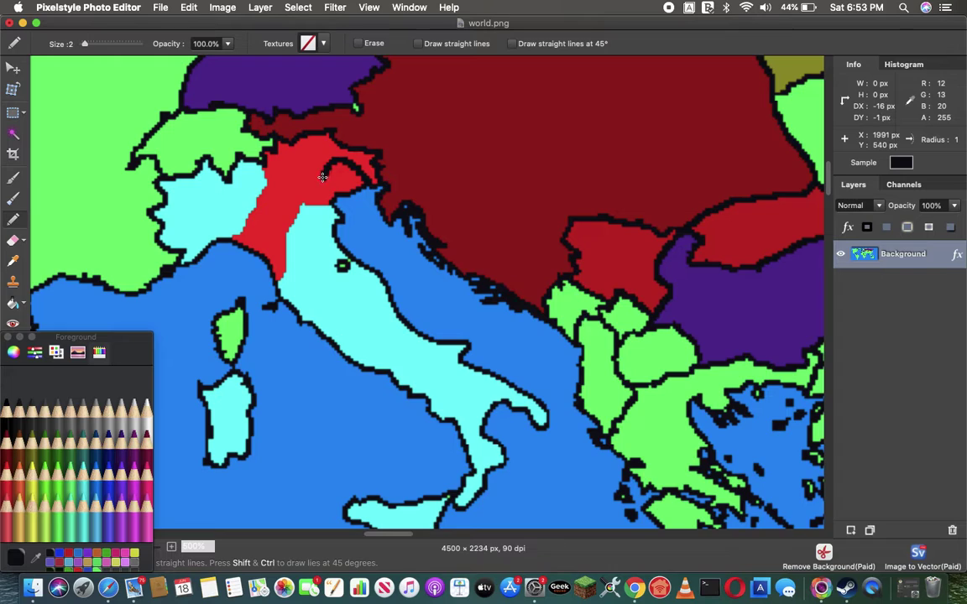
pyautogui.moveTo(293, 174); pyautogui.dragTo(250, 141)
# Sample the neutral light green and fill Italy south of the new border, Sicily and Sardinia with it, undoing the stray fill at San Marino.
pyautogui.keyDown('alt'); pyautogui.click(69, 241); pyautogui.keyUp('alt')
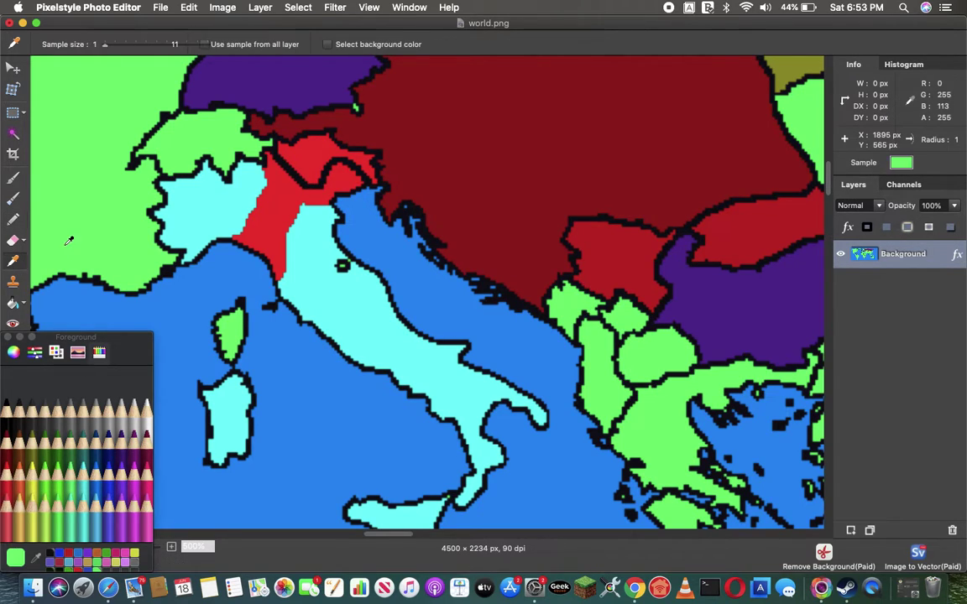
pyautogui.click(13, 302)
pyautogui.click(204, 206)
pyautogui.click(341, 265)
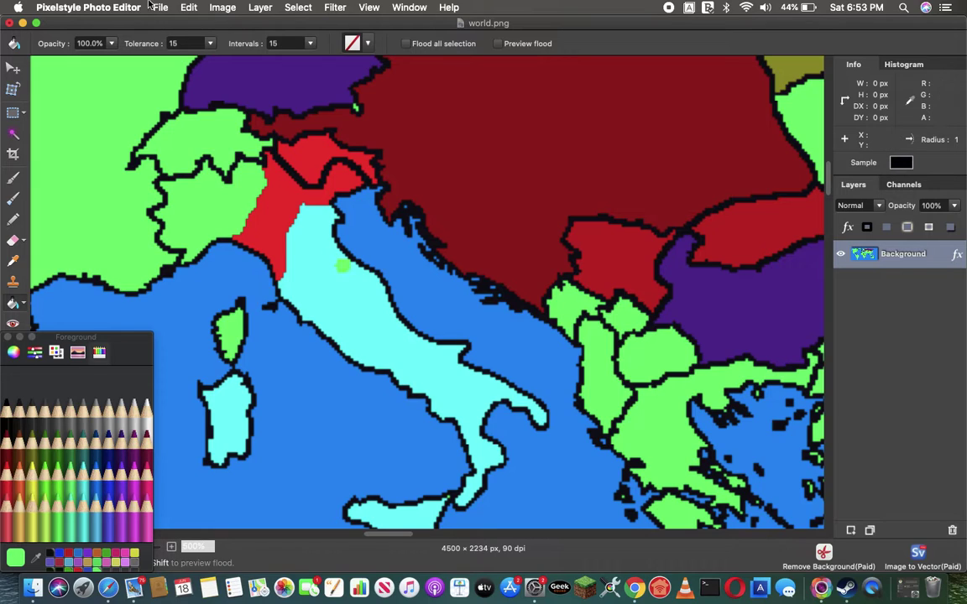
pyautogui.click(188, 7)
pyautogui.click(182, 24)
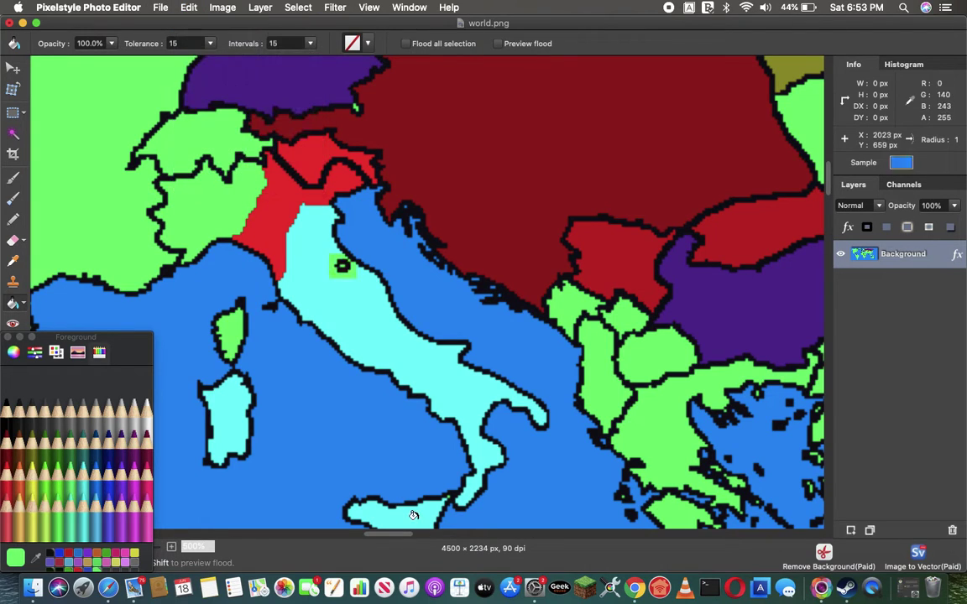
pyautogui.click(309, 241)
pyautogui.click(222, 419)
# Fill the annexed northeastern Italian area with Cayenne, and paint over its old border with Austria-Hungary using a size 7 pencil.
pyautogui.click(7, 462)
pyautogui.click(322, 146)
pyautogui.click(13, 220)
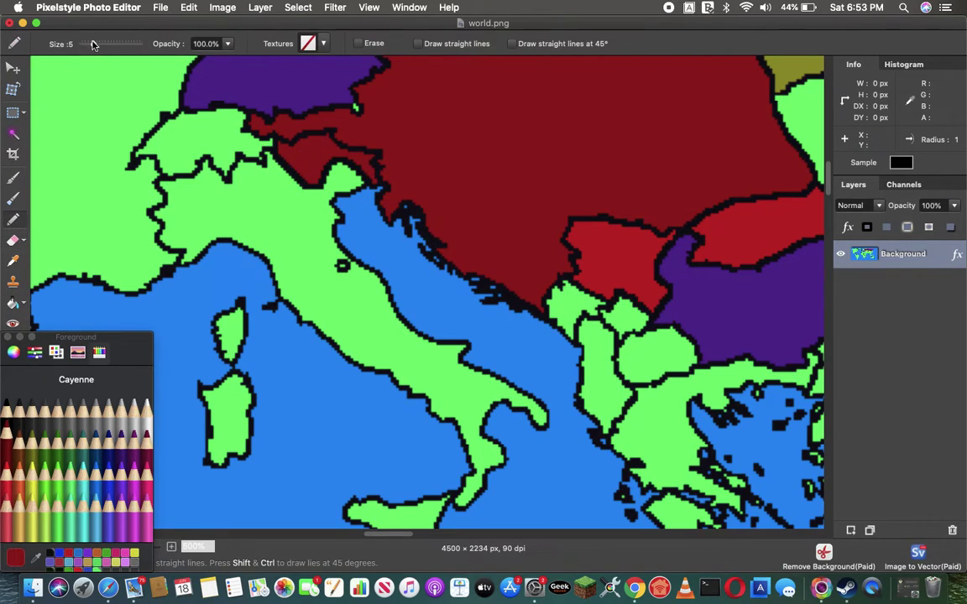
pyautogui.moveTo(288, 139)
pyautogui.mouseDown()
pyautogui.moveTo(332, 138)
pyautogui.moveTo(380, 159)
pyautogui.mouseUp()
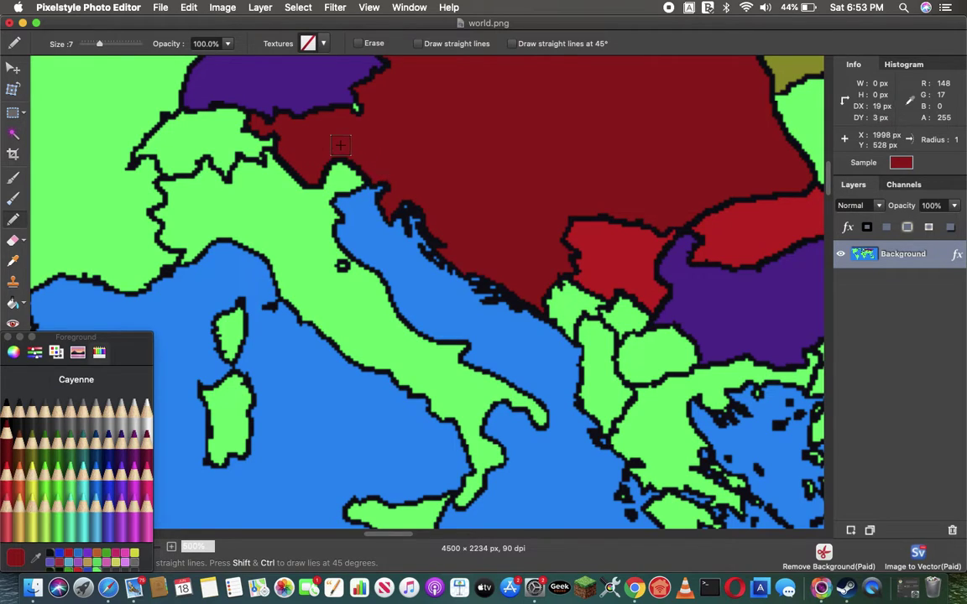
# Close the colour picker, sample the neutral light green from France, and fill Germany with it at 100% zoom.
pyautogui.click(8, 338)
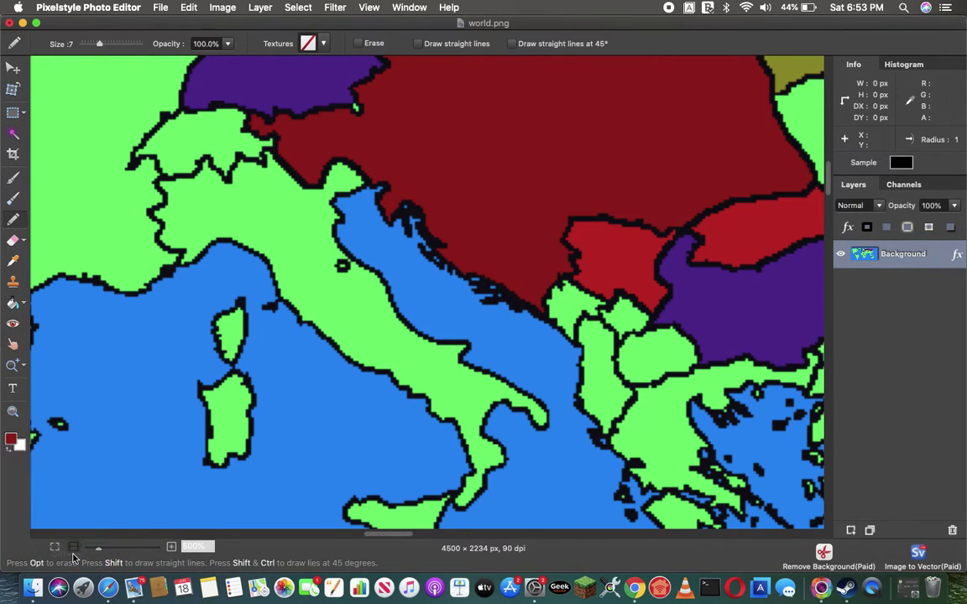
pyautogui.click(73, 550)
pyautogui.click(73, 550)
pyautogui.click(73, 550)
pyautogui.click(73, 550)
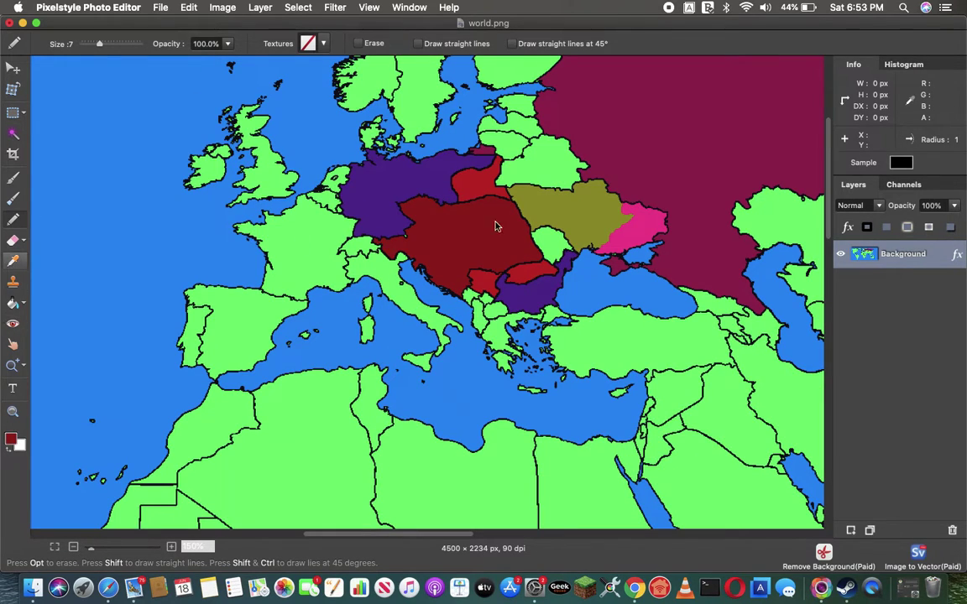
pyautogui.click(13, 260)
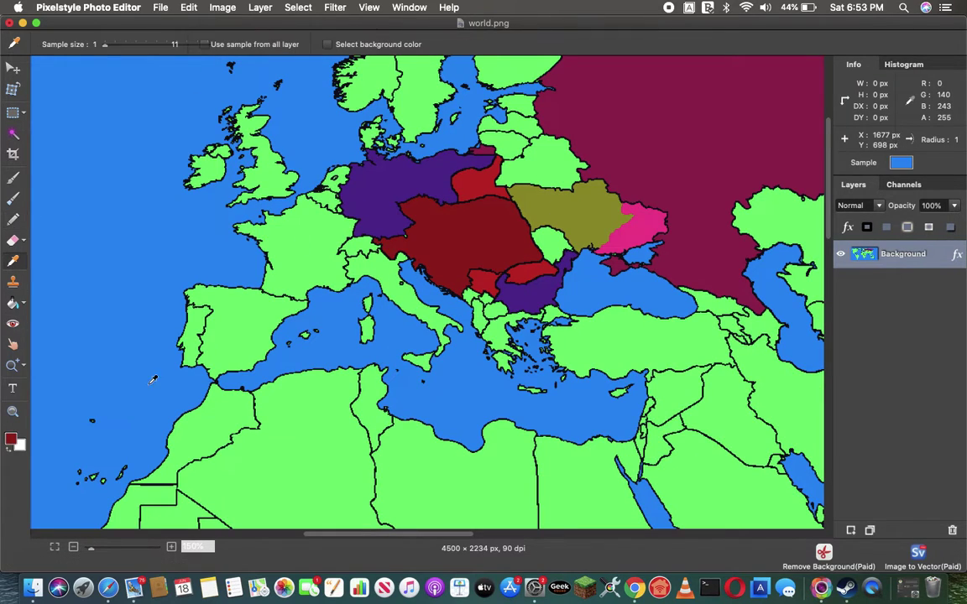
pyautogui.click(72, 548)
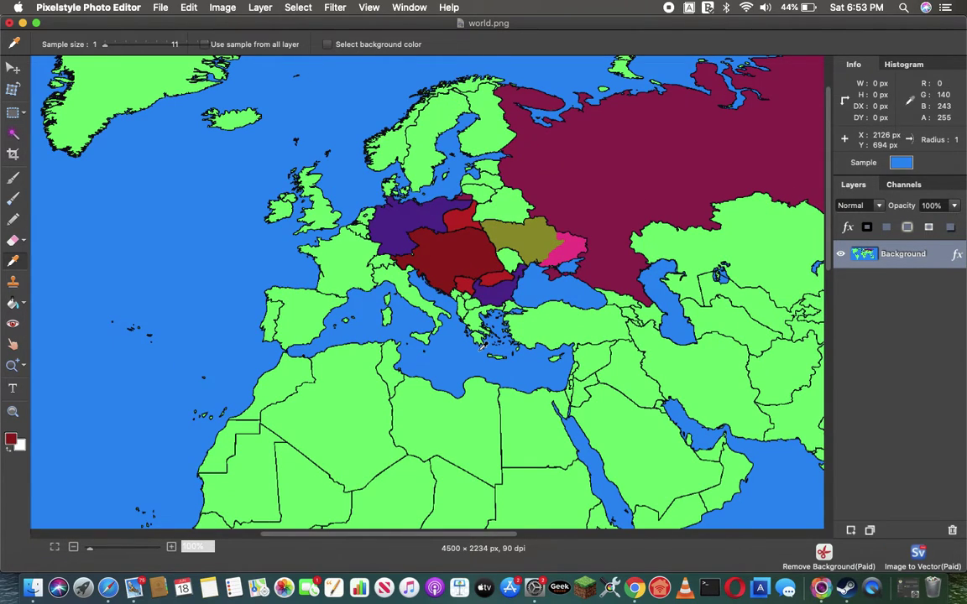
pyautogui.click(336, 274)
pyautogui.click(13, 303)
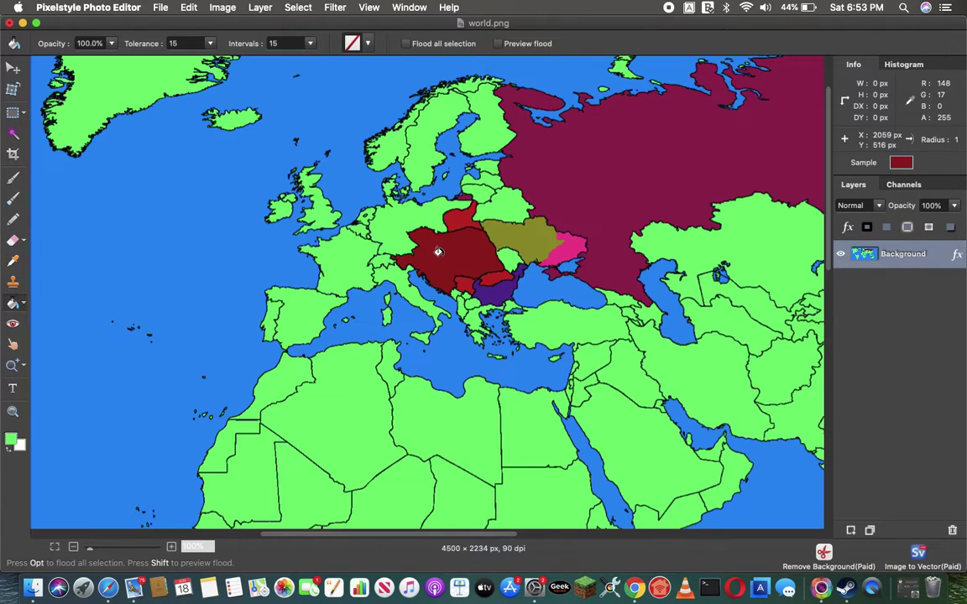